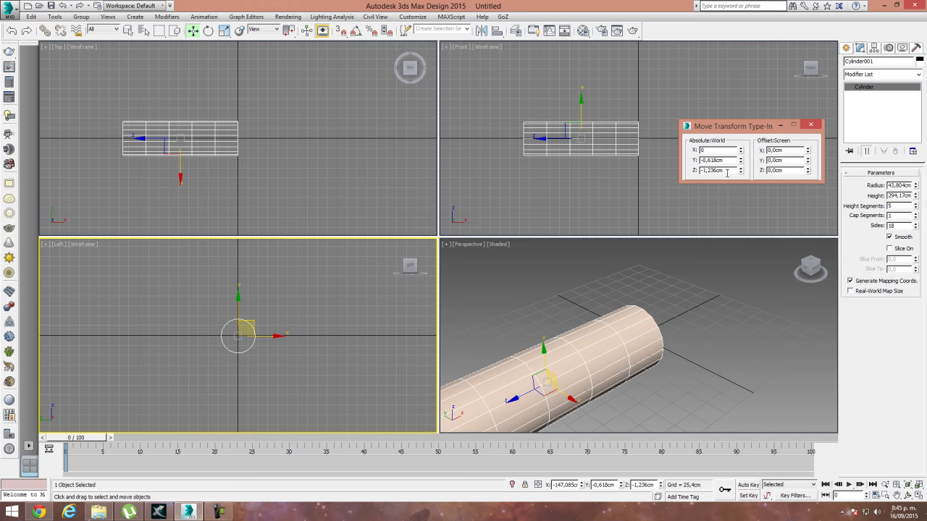
Step: Move the cylinder to 0 cm on the world X and Z axes
text(0)
click(728, 150)
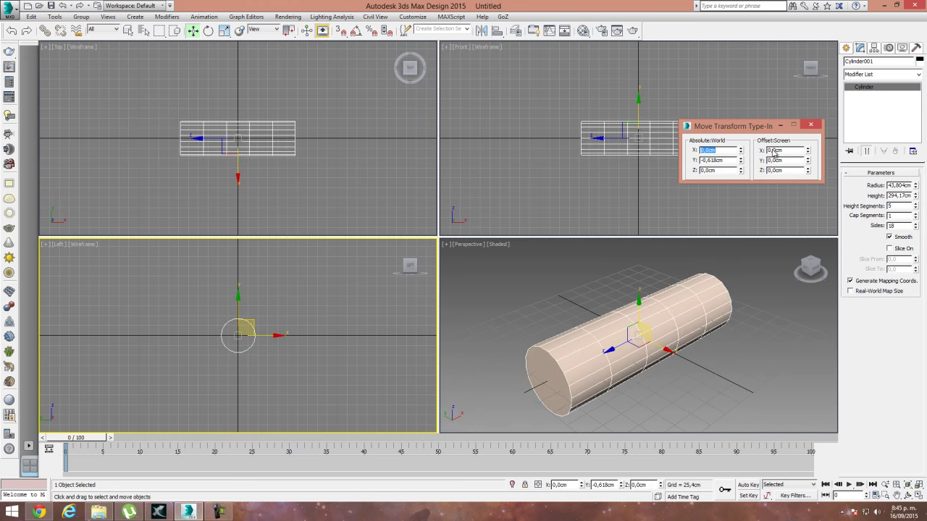
click(810, 127)
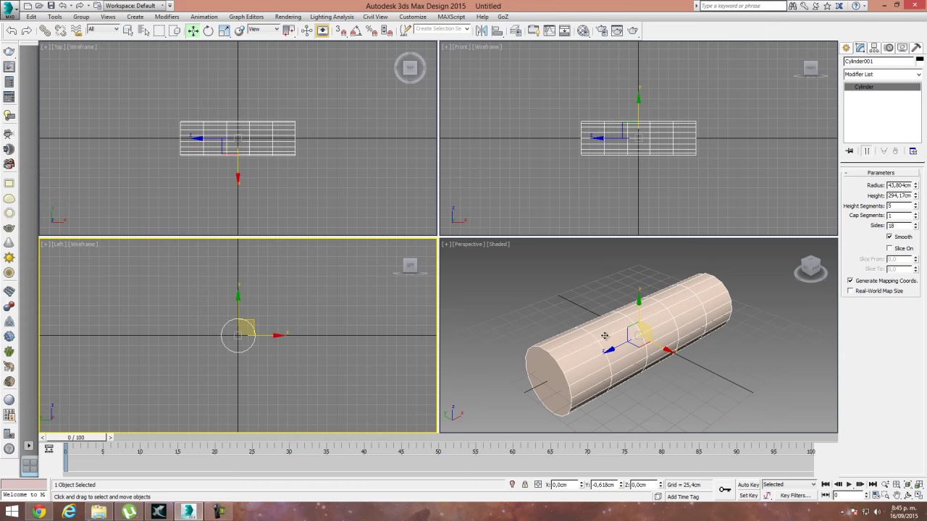
Step: Convert the cylinder to an Editable Poly
click(670, 323)
right_click(671, 323)
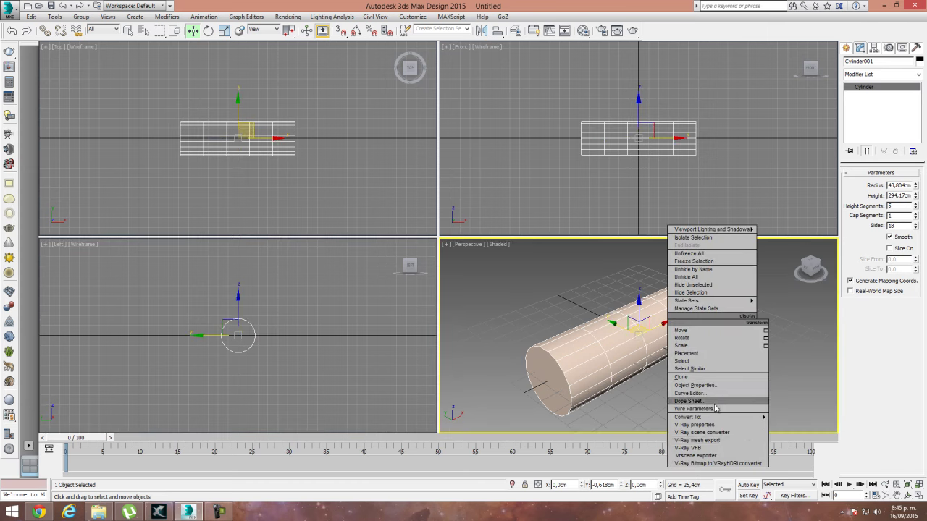
mouse_move(753, 420)
click(803, 425)
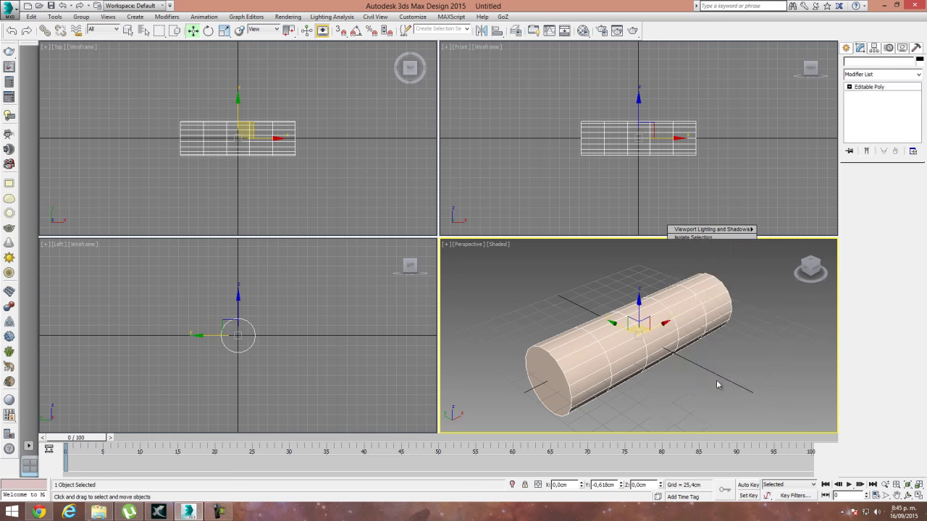
Step: Scale the four inner vertex rings outward along X, and the middle two once more, forming a narrow band near each cylinder end
click(918, 495)
scroll(494, 238, down, 1)
alt+middle_drag(494, 238, 526, 277)
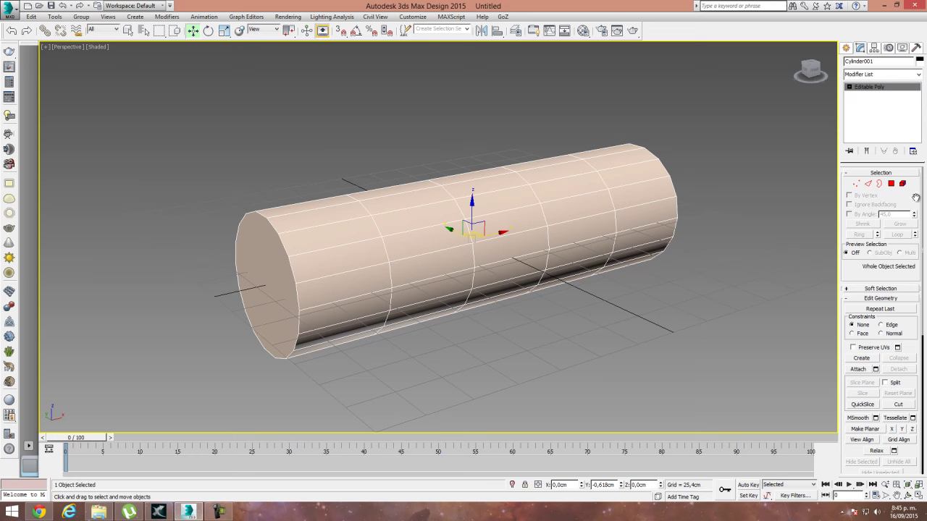
click(857, 184)
alt+middle_drag(550, 334, 577, 318)
key(t)
drag(355, 173, 406, 346)
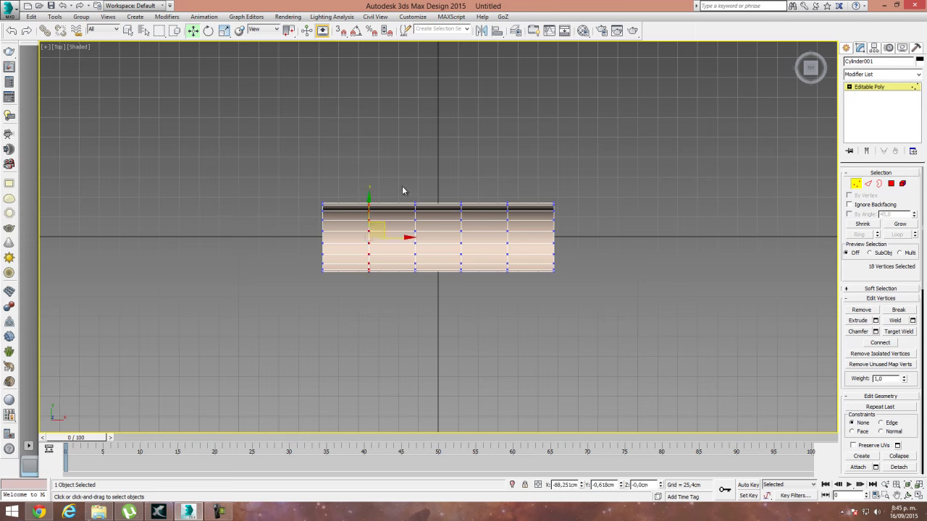
drag(357, 187, 548, 323)
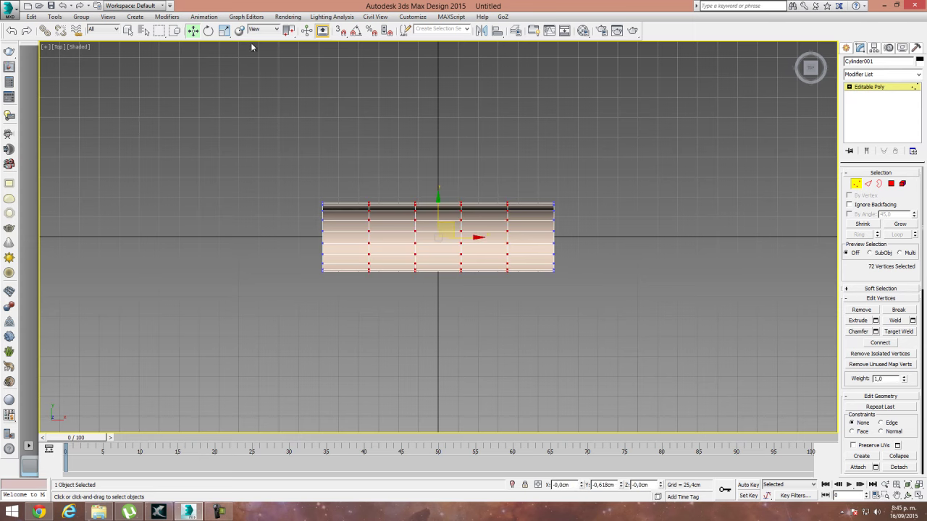
click(223, 31)
drag(485, 236, 493, 235)
drag(373, 168, 464, 284)
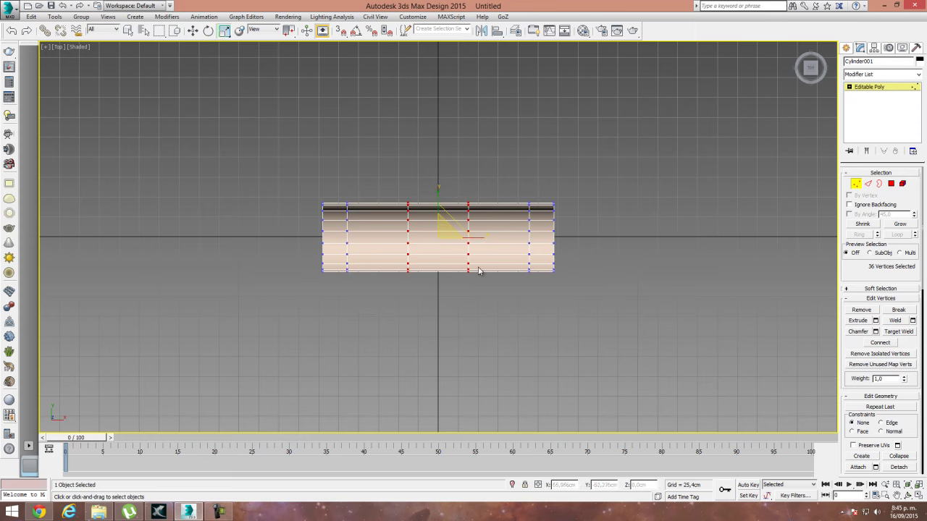
drag(478, 240, 538, 241)
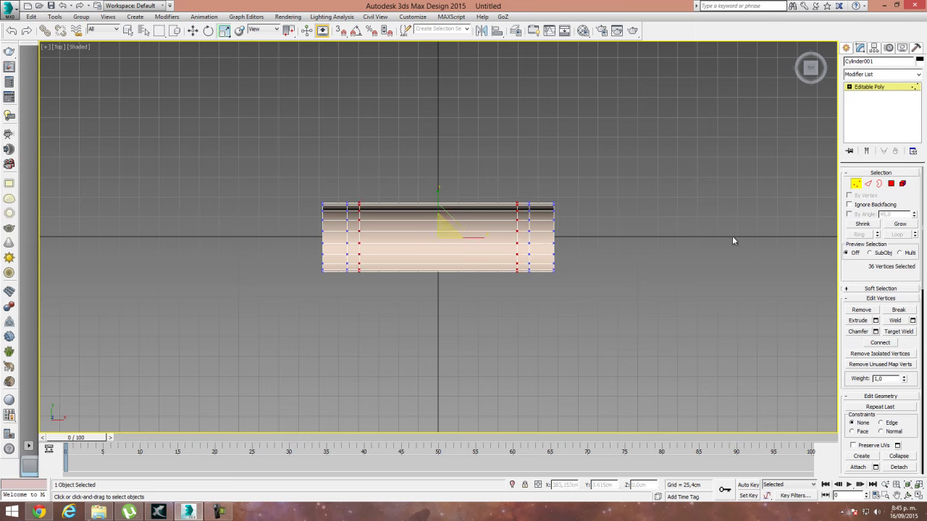
Step: Extrude the polygons of both narrow bands along their local normals by about 89.4 cm to form two discs
click(891, 183)
drag(521, 189, 527, 318)
ctrl+drag(353, 186, 355, 338)
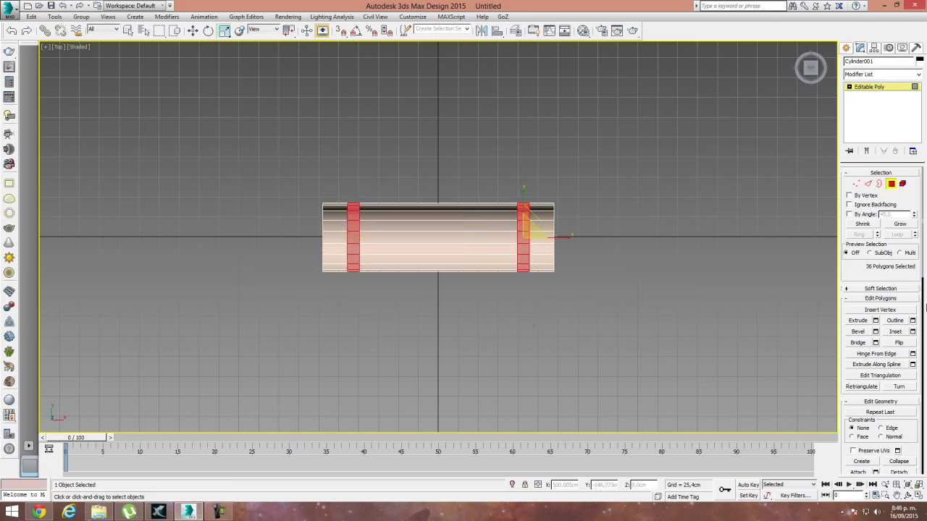
click(876, 320)
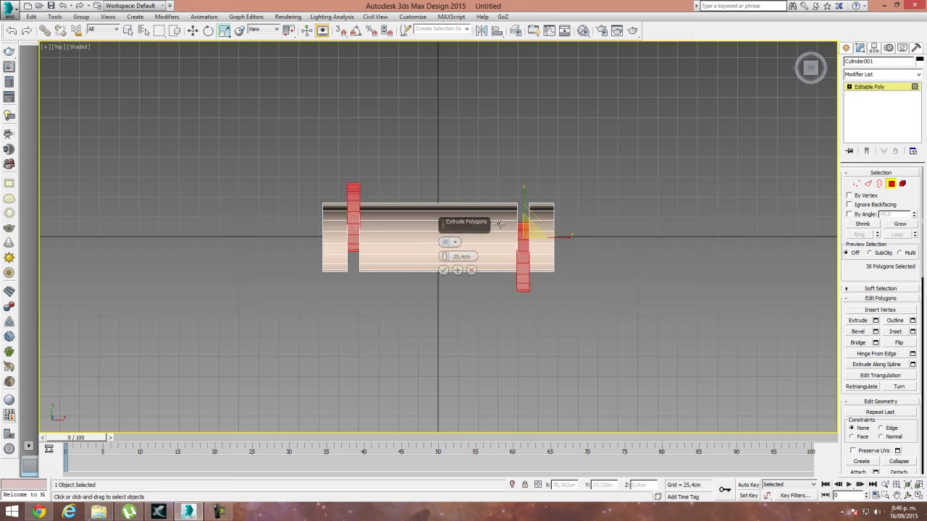
click(454, 243)
click(456, 257)
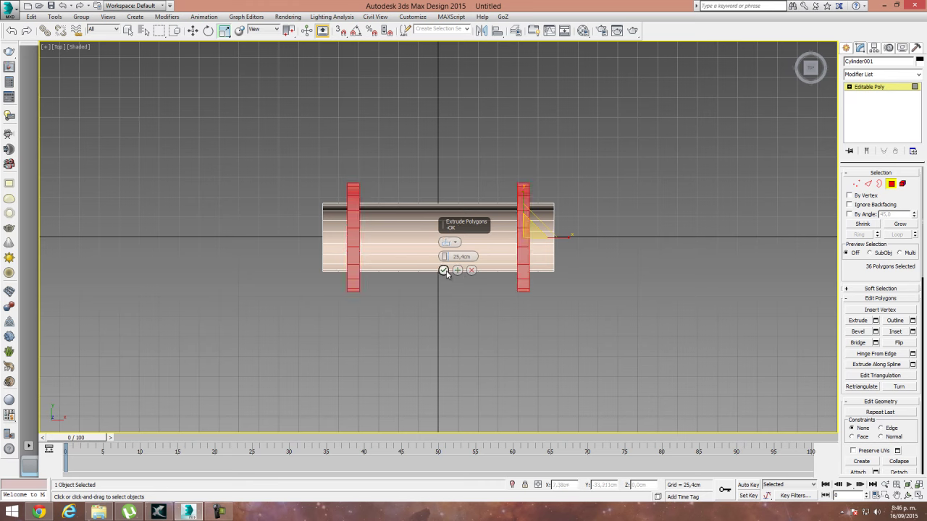
drag(445, 257, 456, 206)
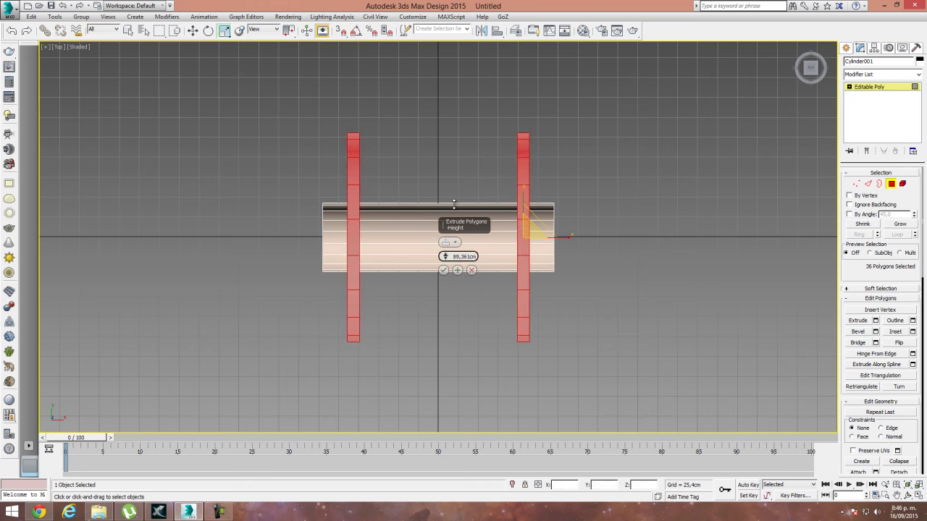
click(444, 272)
Step: Inset the circular cap polygons at both ends of the cylinder to about two thirds of their diameter
alt+middle_drag(571, 316, 541, 255)
key(p)
alt+middle_drag(466, 317, 421, 316)
alt+middle_drag(695, 243, 628, 256)
click(547, 253)
alt+middle_drag(404, 288, 516, 285)
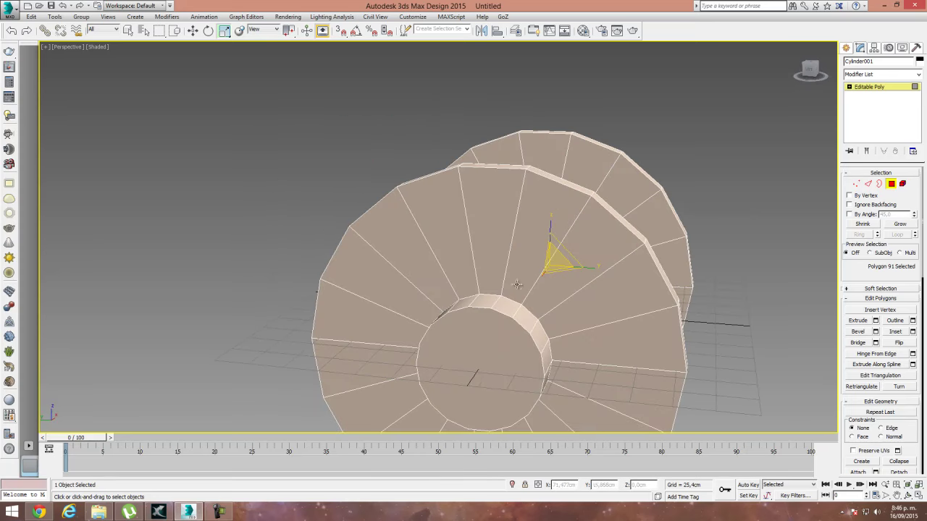
ctrl+click(494, 354)
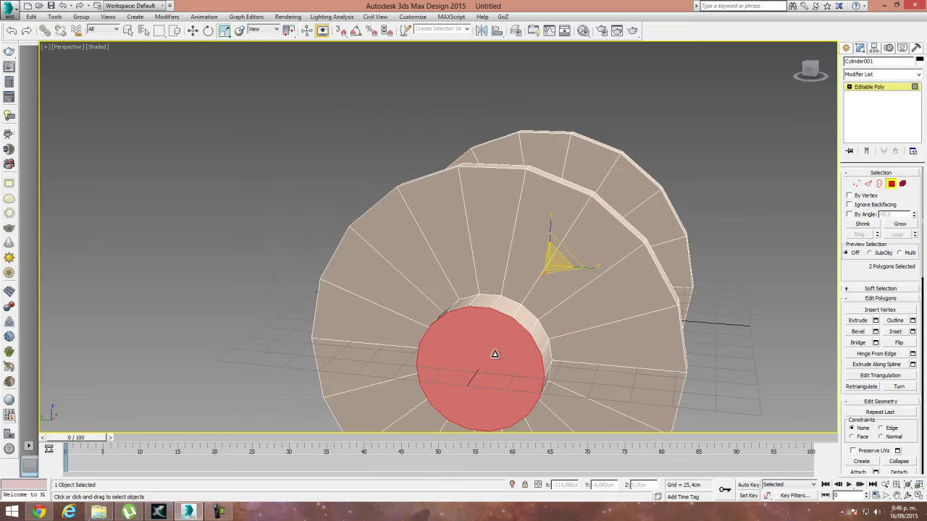
click(913, 332)
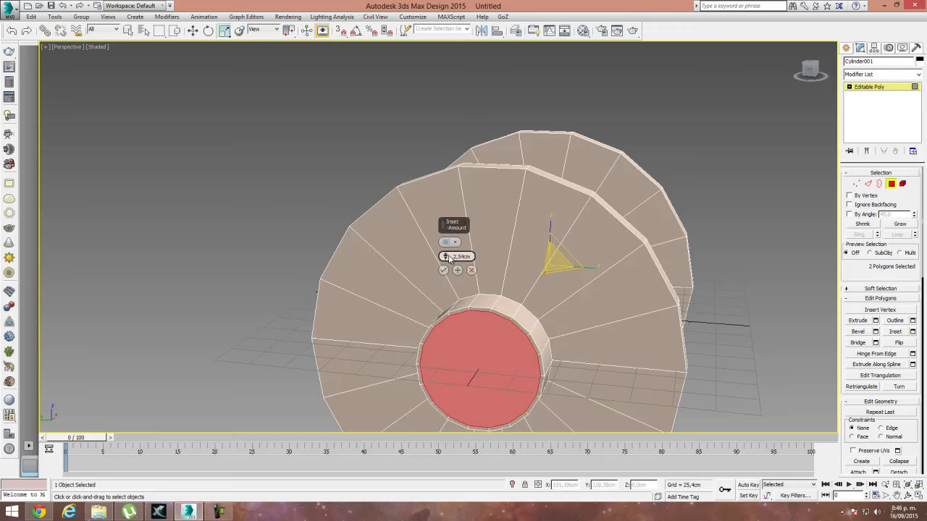
drag(445, 255, 444, 242)
click(444, 270)
Step: Extrude both inset end caps outward to form a thinner shaft at each end
middle_drag(614, 377, 626, 320)
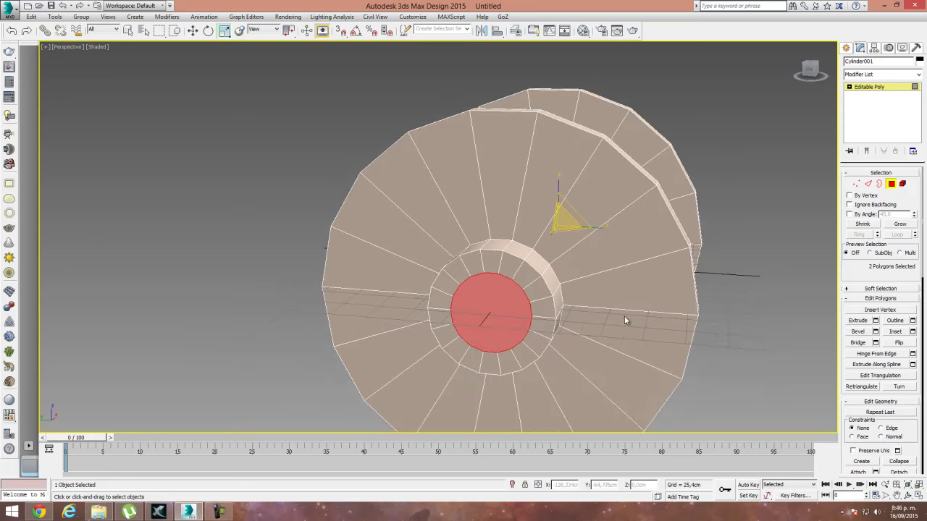
click(876, 321)
click(443, 270)
alt+middle_drag(506, 304, 592, 322)
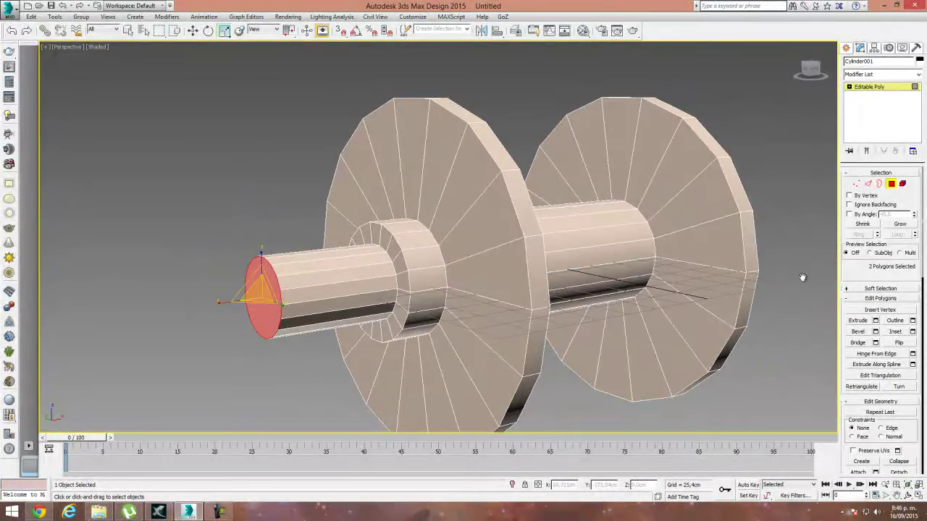
Step: Apply a TurboSmooth modifier to the model and inspect the smoothed shape
click(869, 184)
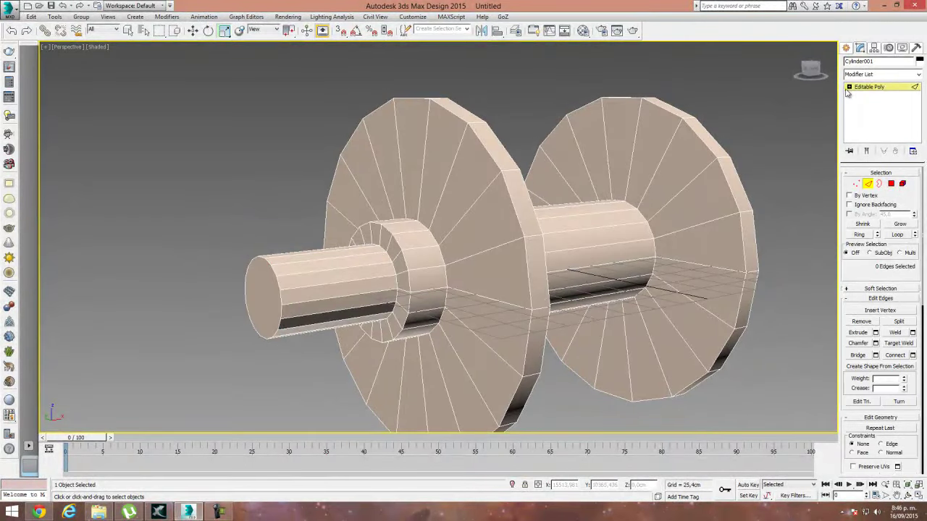
click(917, 75)
drag(922, 119, 922, 326)
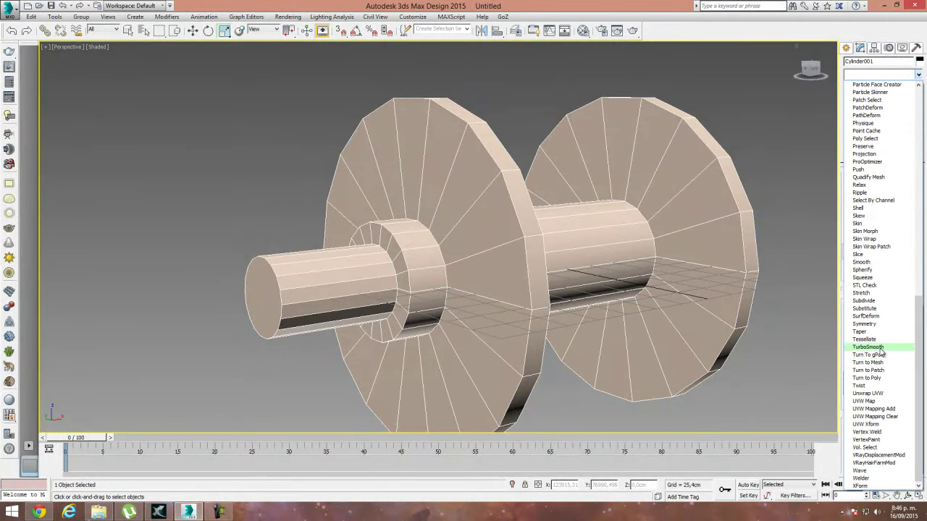
click(880, 349)
alt+middle_drag(652, 317, 624, 306)
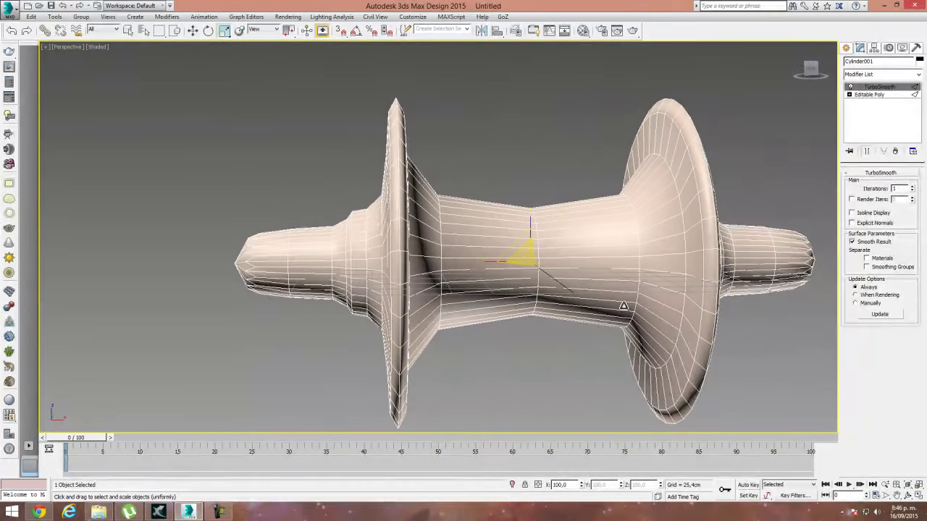
Step: Connect the lengthwise edges of the central shaft in the Editable Poly with 1 segment and scale the new edge ring inward to narrow the waist
click(873, 95)
key(2)
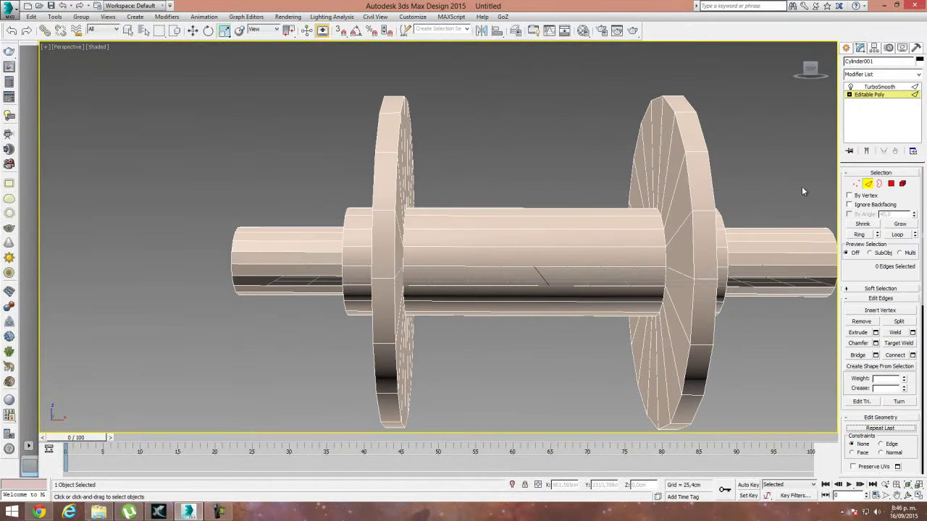
drag(512, 154, 511, 321)
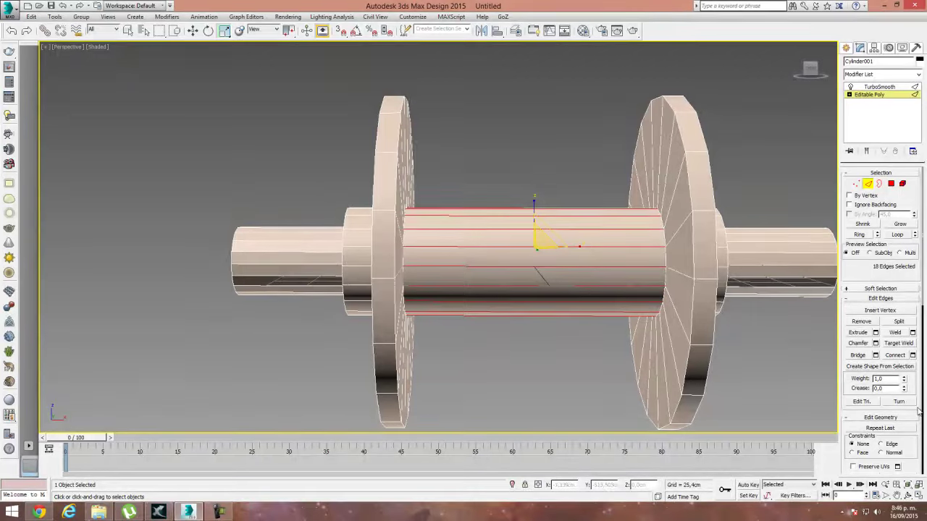
click(912, 356)
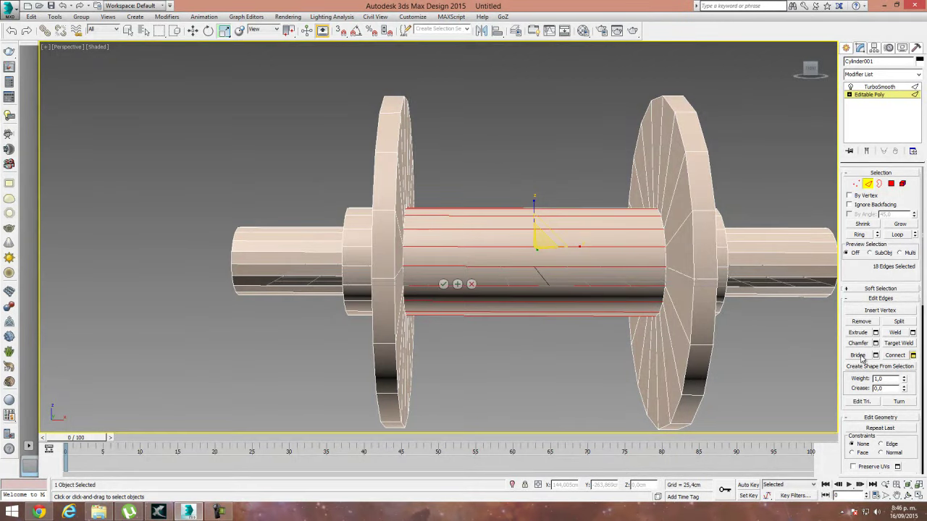
click(443, 287)
drag(537, 258, 543, 279)
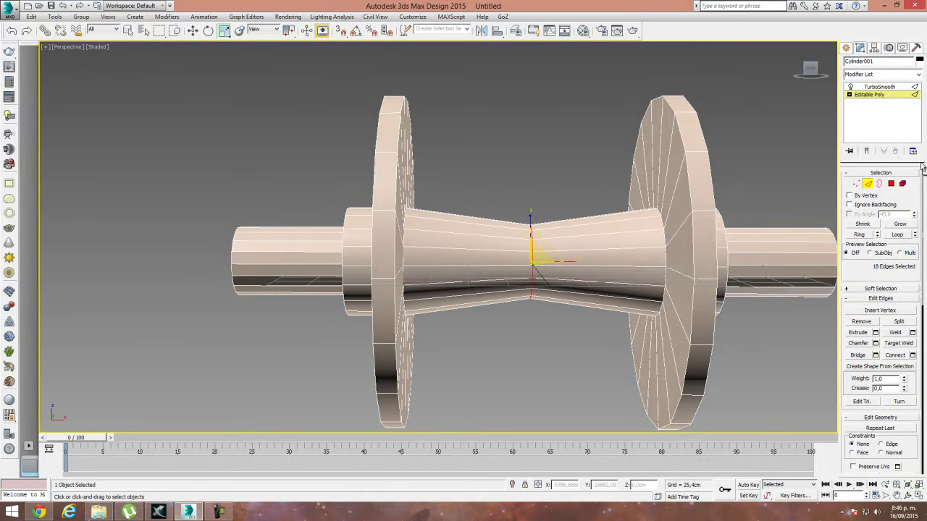
Step: Connect the edge rings across both disc rims with 2 segments, pinched close to the rim borders
click(856, 184)
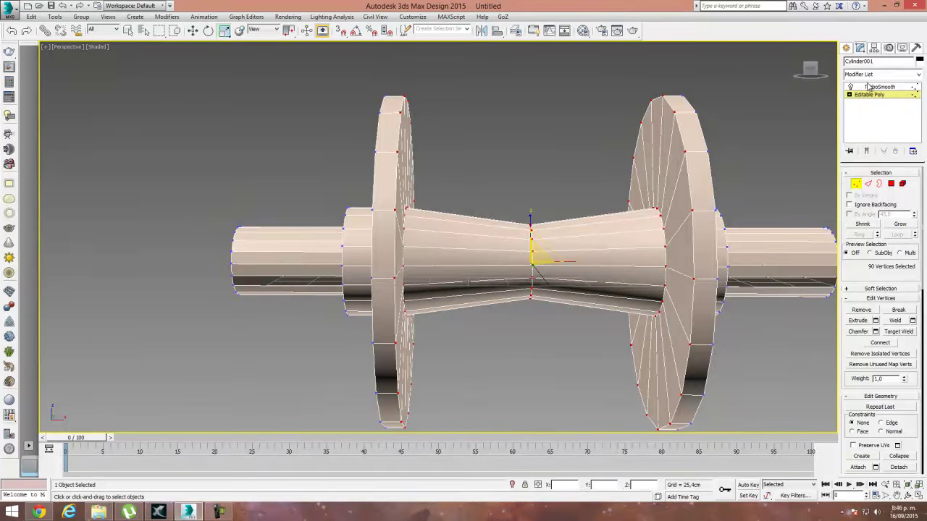
click(866, 185)
click(384, 150)
click(699, 150)
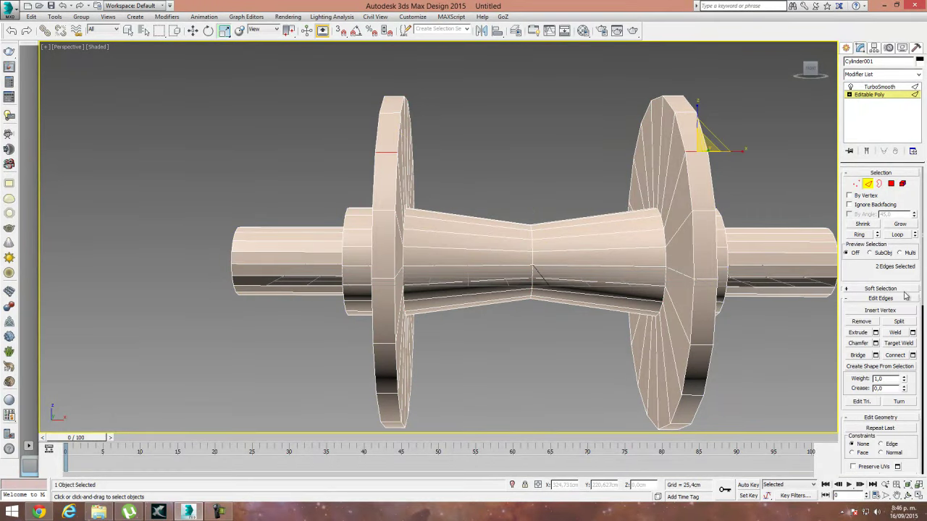
click(859, 233)
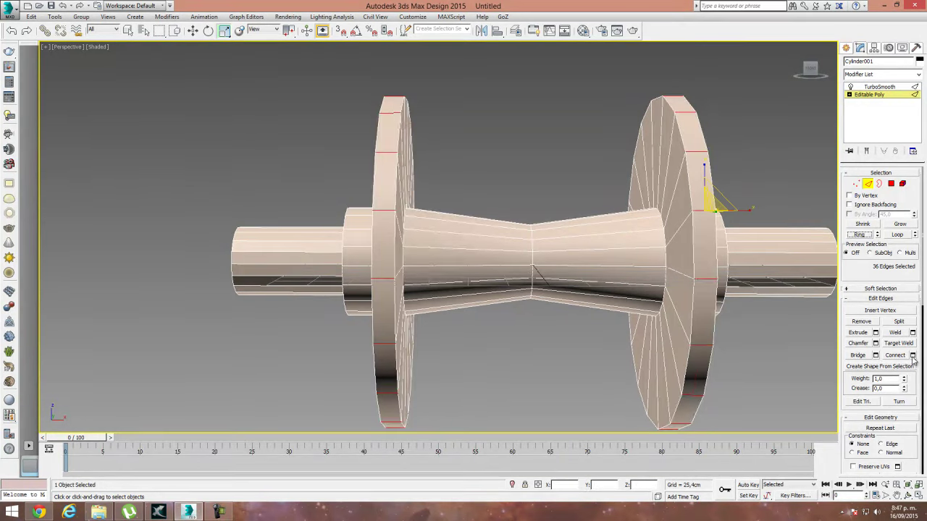
click(913, 355)
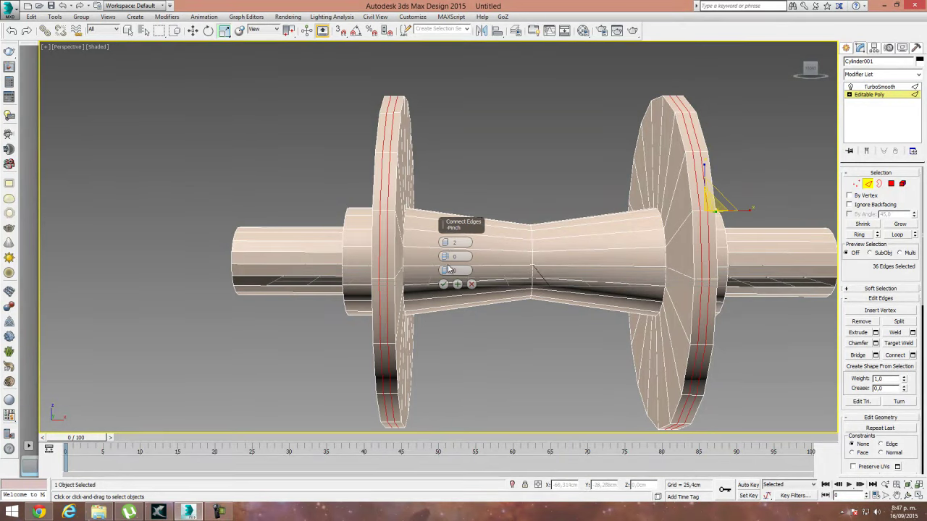
drag(445, 256, 453, 95)
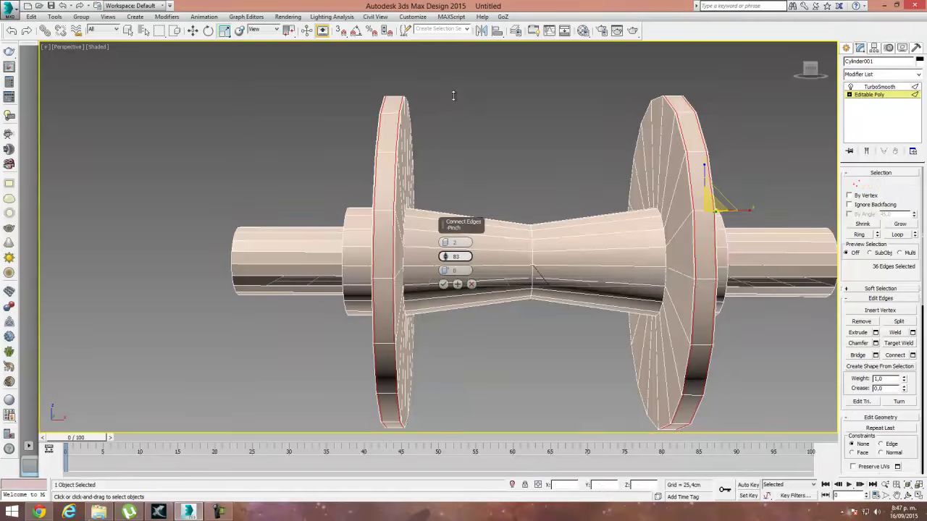
click(443, 284)
Step: Connect the radial edge rings on the faces of both discs with 2 segments and a pinch of 96
alt+middle_drag(384, 333, 423, 317)
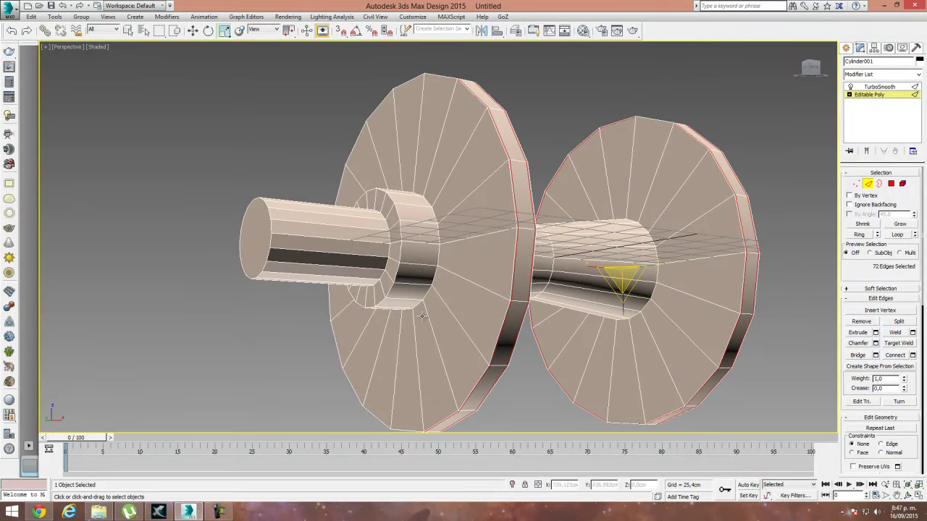
click(484, 234)
ctrl+click(714, 208)
alt+middle_drag(723, 304, 519, 236)
ctrl+click(513, 219)
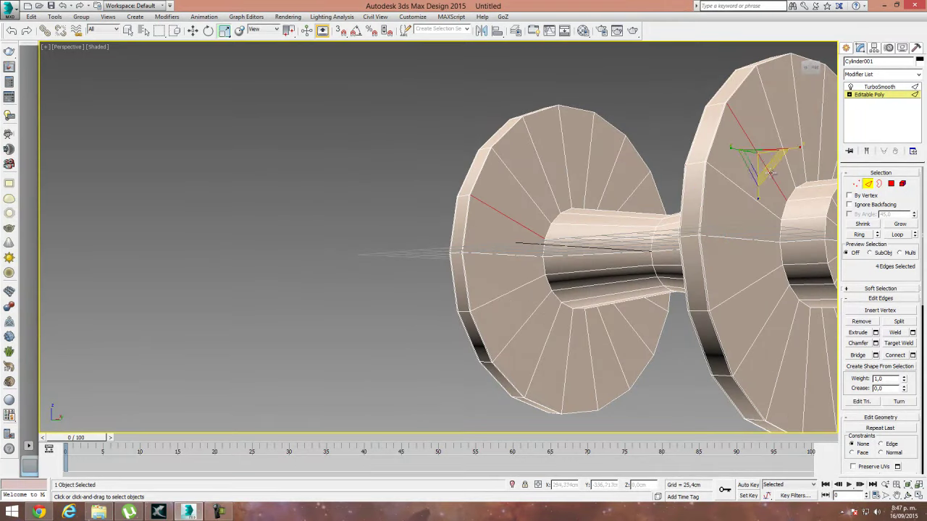
click(859, 235)
alt+middle_drag(605, 306, 521, 301)
click(912, 356)
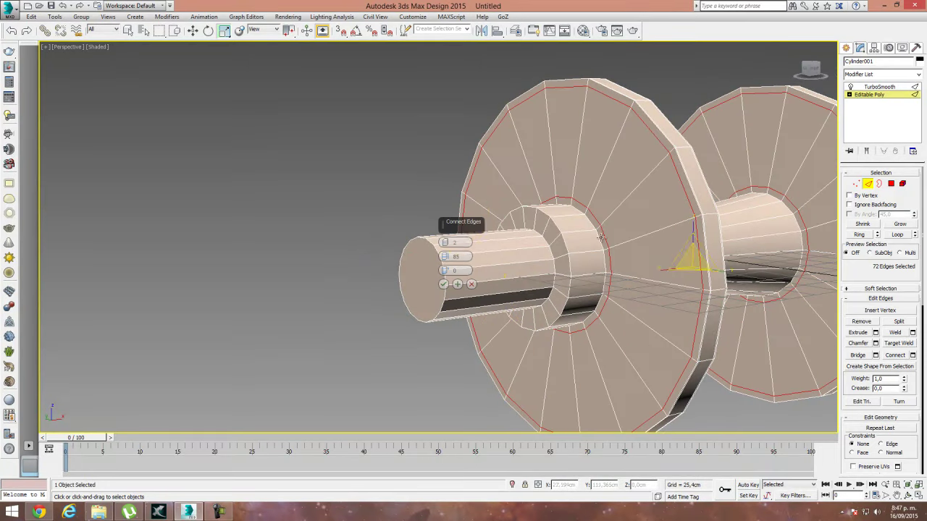
drag(446, 258, 446, 244)
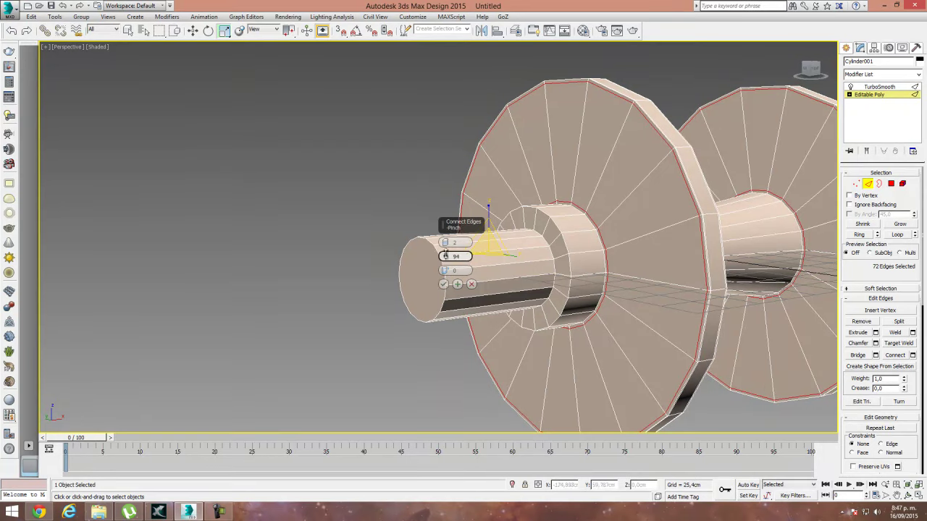
drag(446, 256, 450, 249)
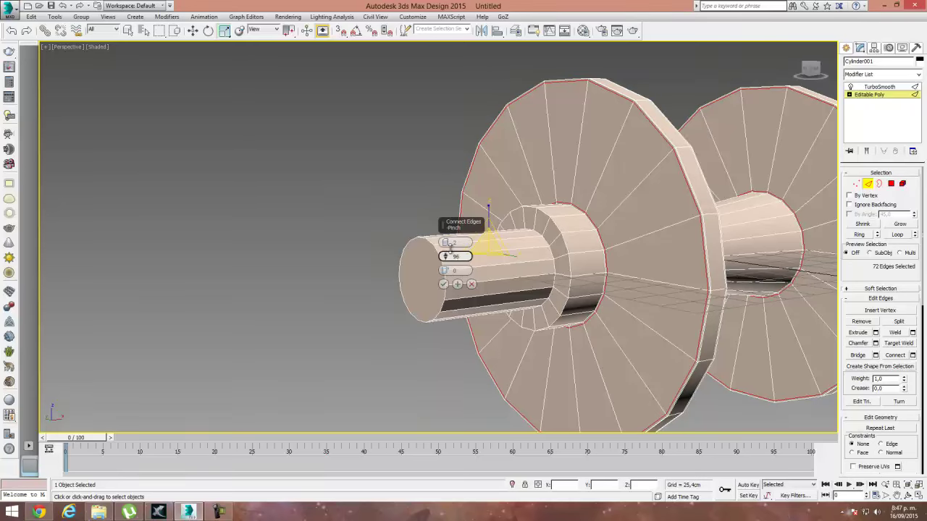
click(444, 285)
Step: Connect the side and end-face edge rings of the first disc's outer collar with 2 segments and a pinch of 96
alt+middle_drag(628, 321, 613, 321)
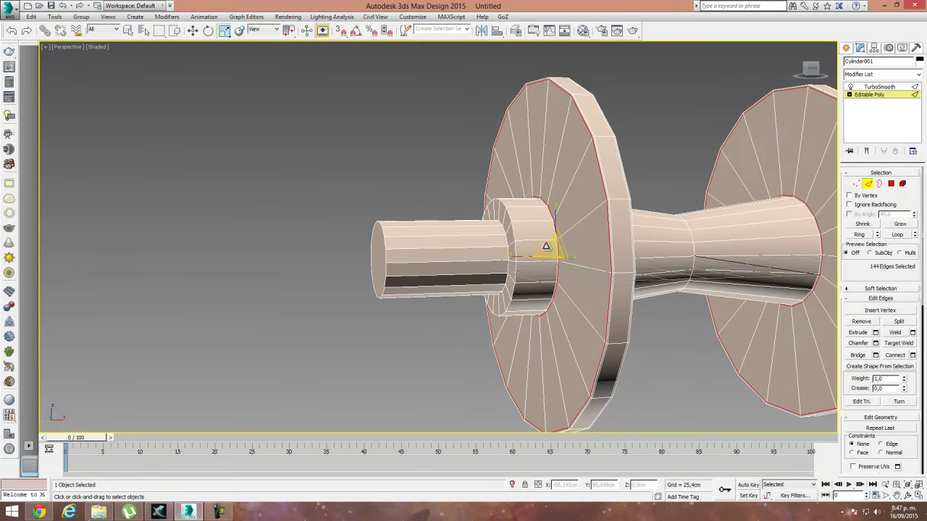
click(533, 234)
click(192, 30)
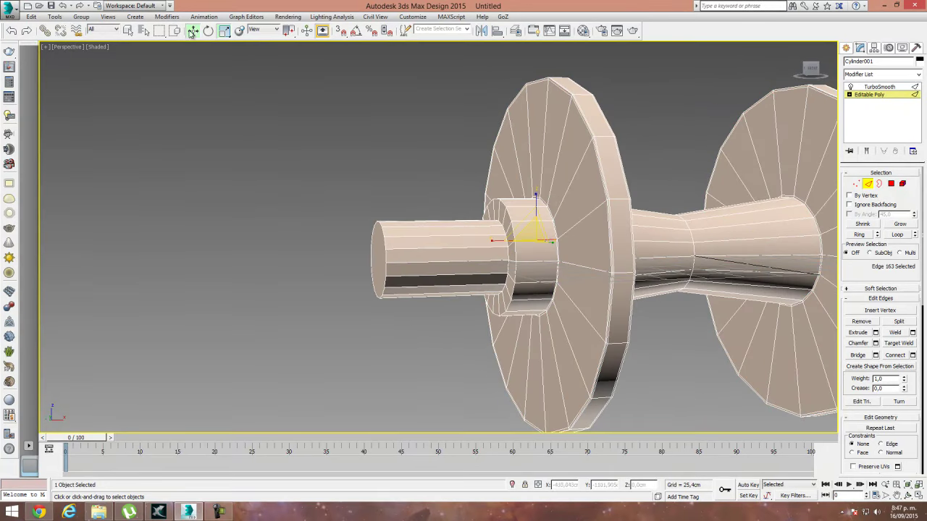
scroll(537, 259, up, 2)
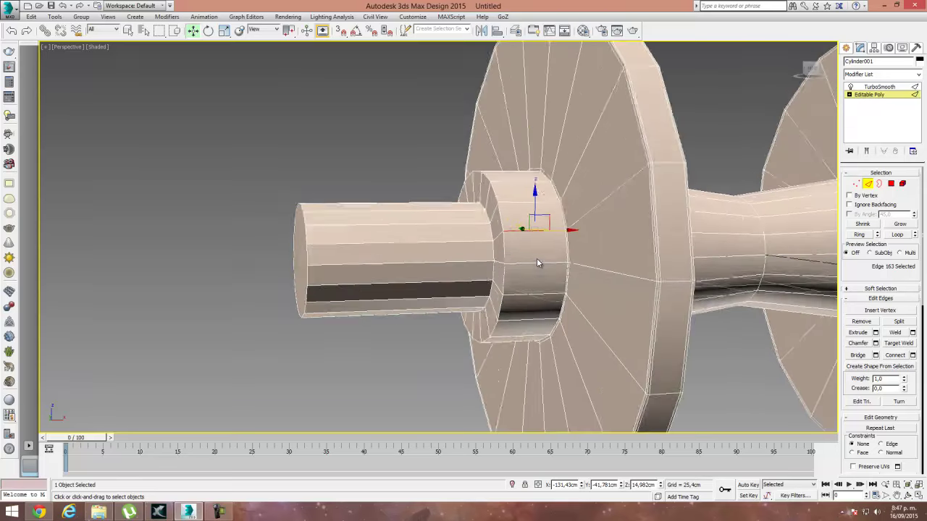
ctrl+click(498, 236)
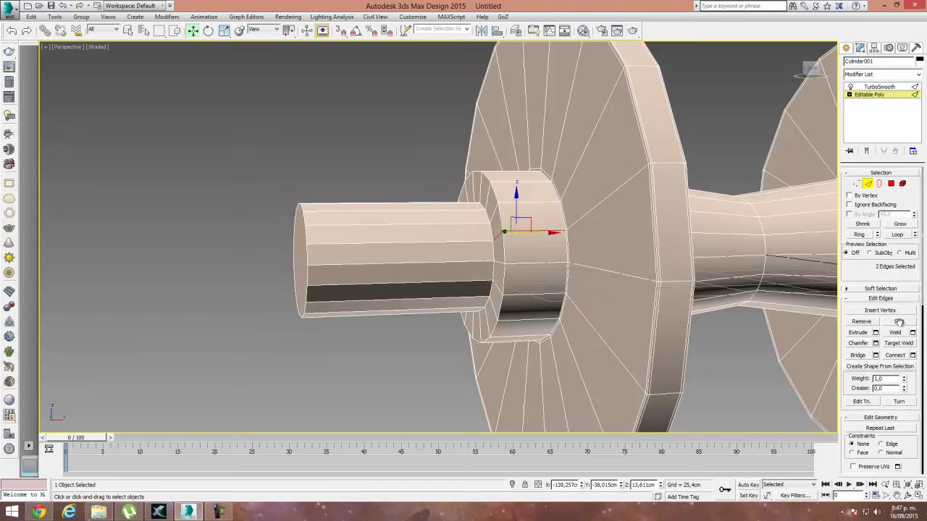
click(859, 235)
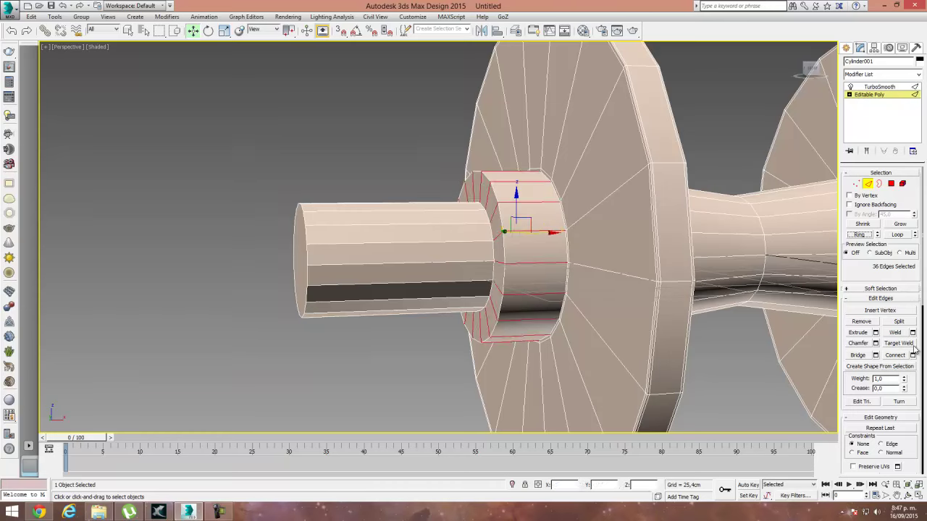
click(913, 354)
click(443, 285)
Step: Connect the side and end-face edge rings of the opposite disc's outer collar with 2 segments and a pinch of 96
middle_drag(461, 292, 210, 282)
alt+middle_drag(590, 293, 470, 303)
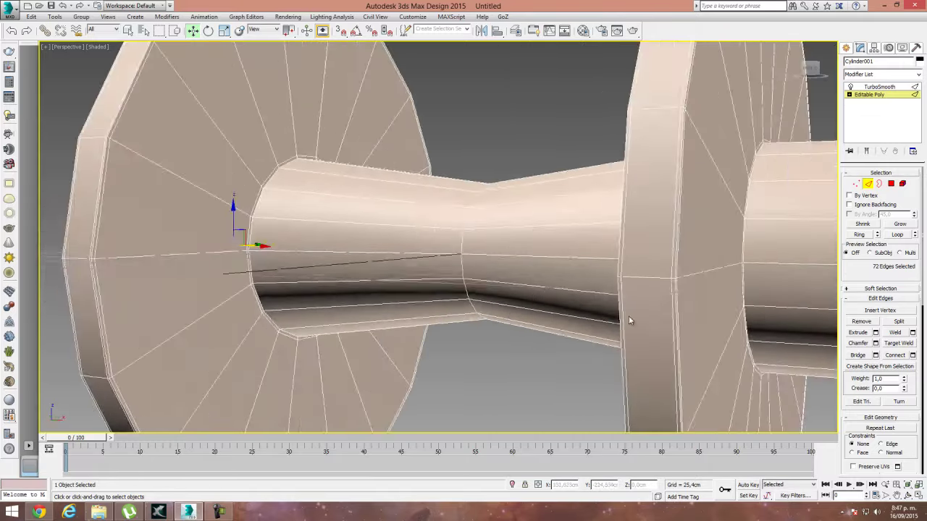
middle_drag(630, 319, 461, 293)
scroll(460, 292, down, 2)
click(597, 259)
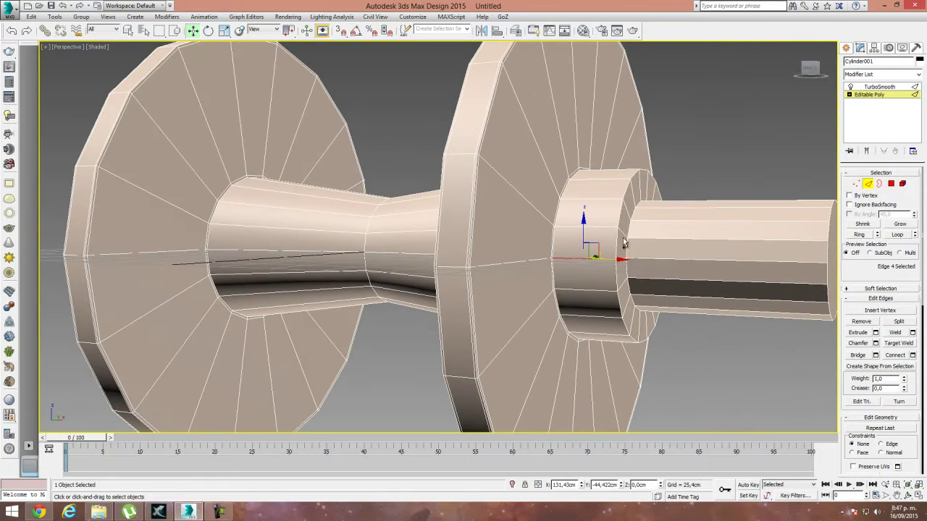
click(623, 242)
click(859, 233)
click(912, 355)
click(444, 288)
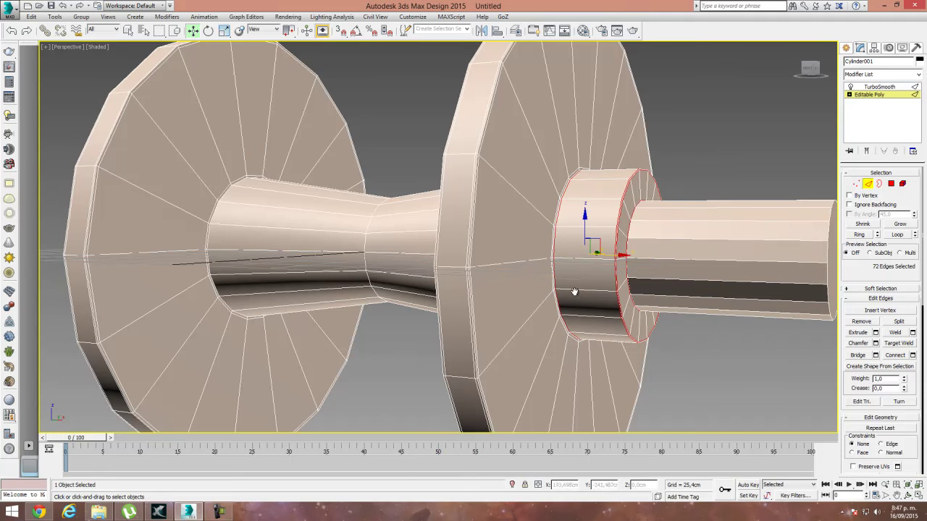
Step: Return to the TurboSmooth level and turn off Display Selected with Edged Faces and the viewport's edged-faces display
click(878, 87)
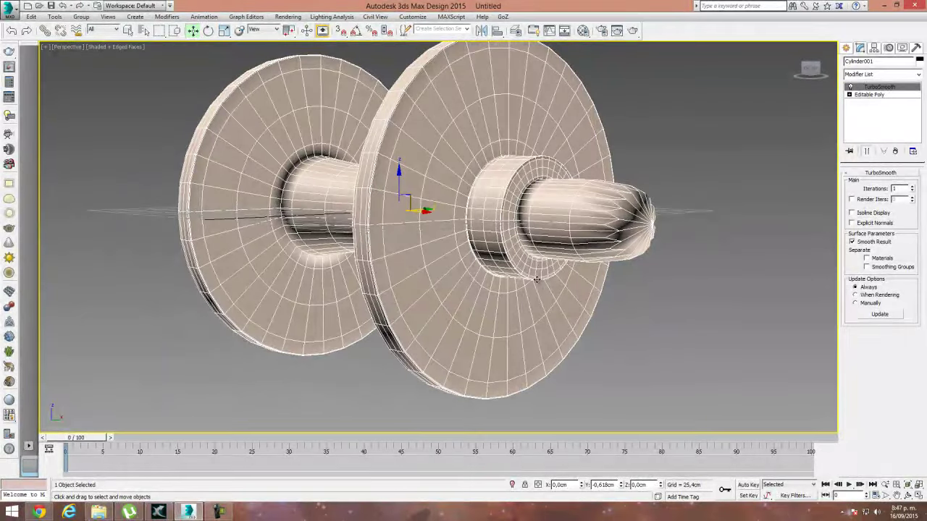
click(51, 52)
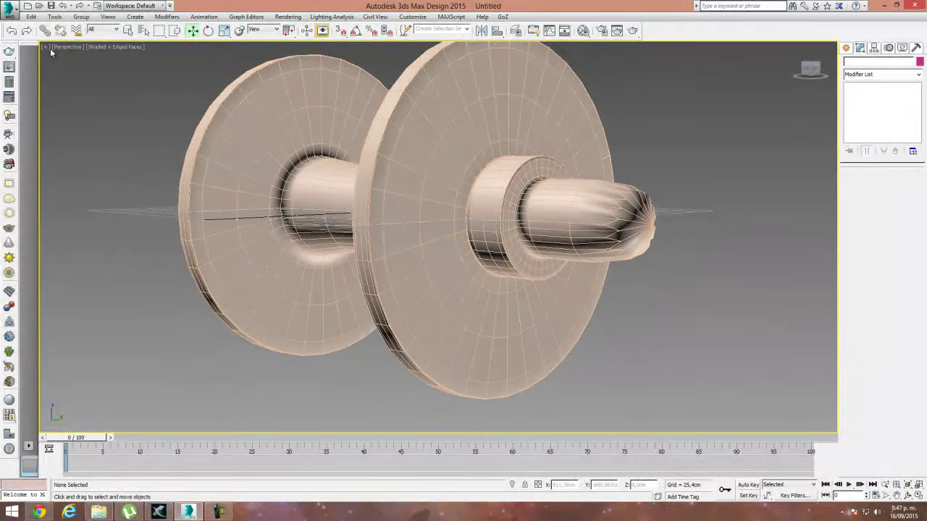
click(46, 47)
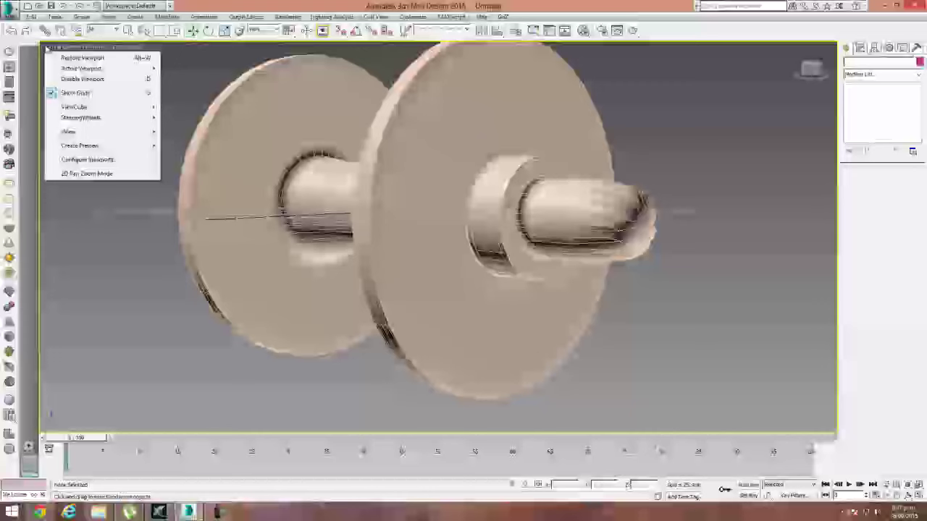
click(101, 160)
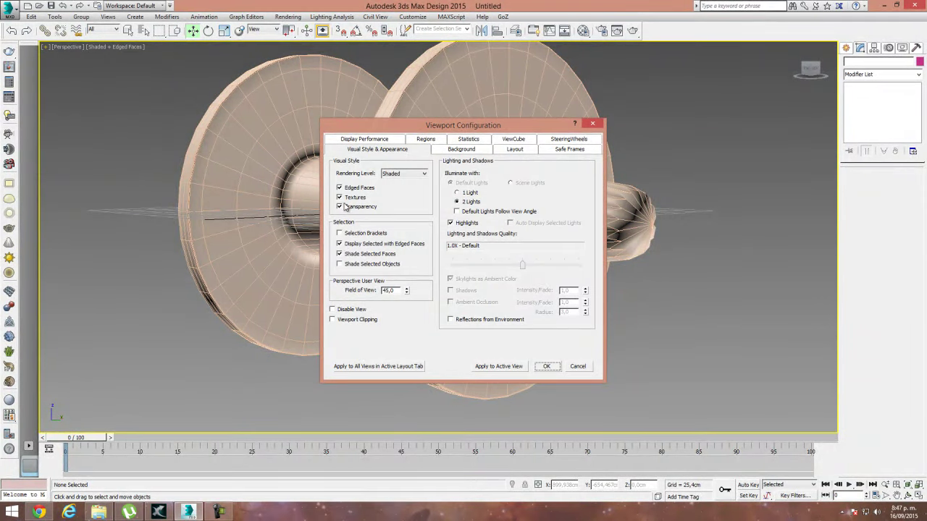
click(349, 247)
click(547, 366)
scroll(487, 278, down, 3)
key(F4)
click(601, 258)
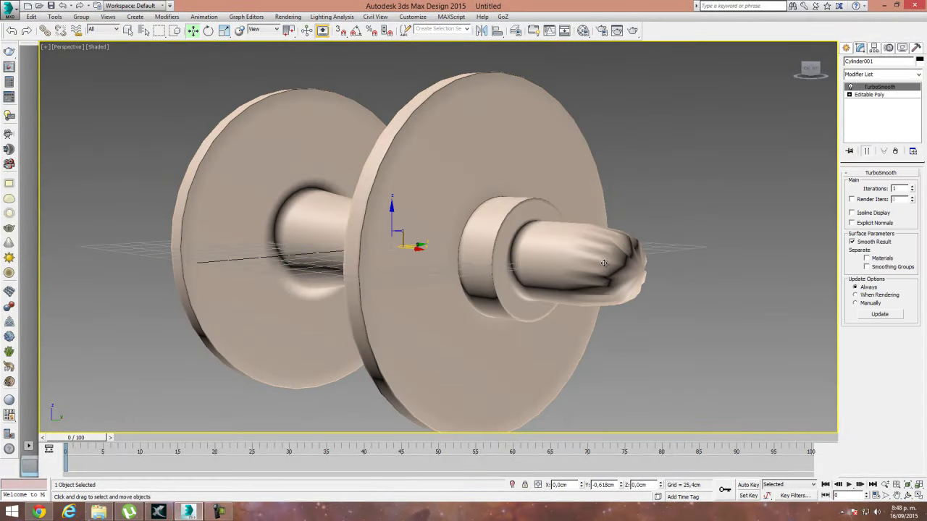
Step: Connect the lengthwise edges of both thin end shafts in the Editable Poly with 2 segments and a pinch of 96
click(869, 95)
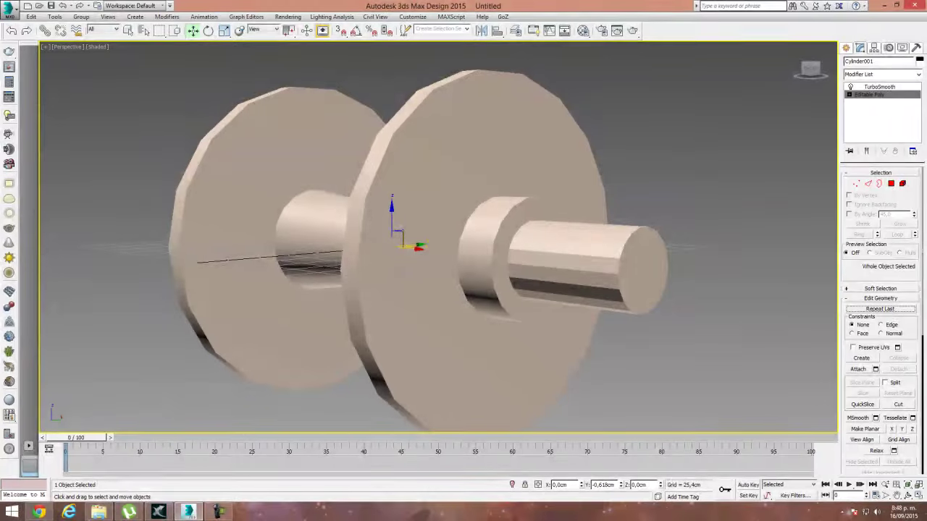
click(891, 183)
click(869, 183)
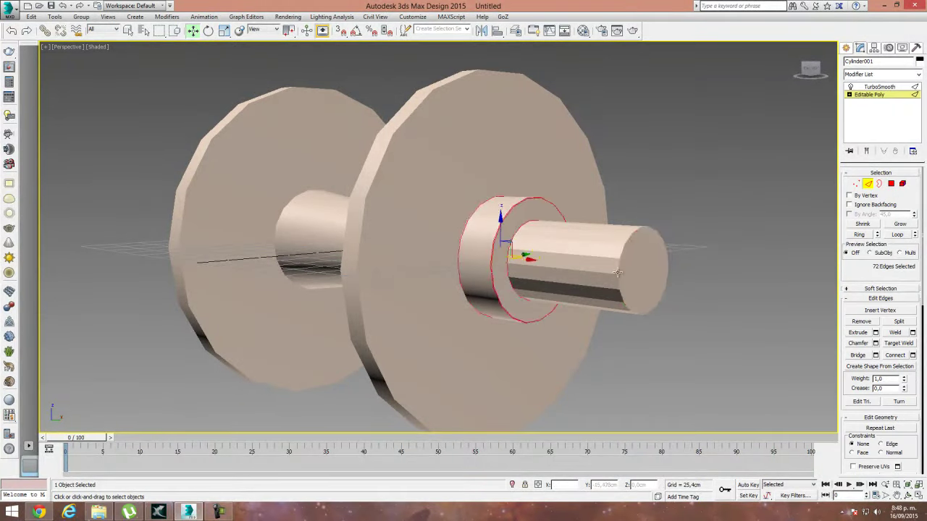
scroll(645, 274, up, 3)
click(608, 251)
key(alt+r)
middle_drag(610, 250, 772, 215)
alt+middle_drag(244, 213, 259, 219)
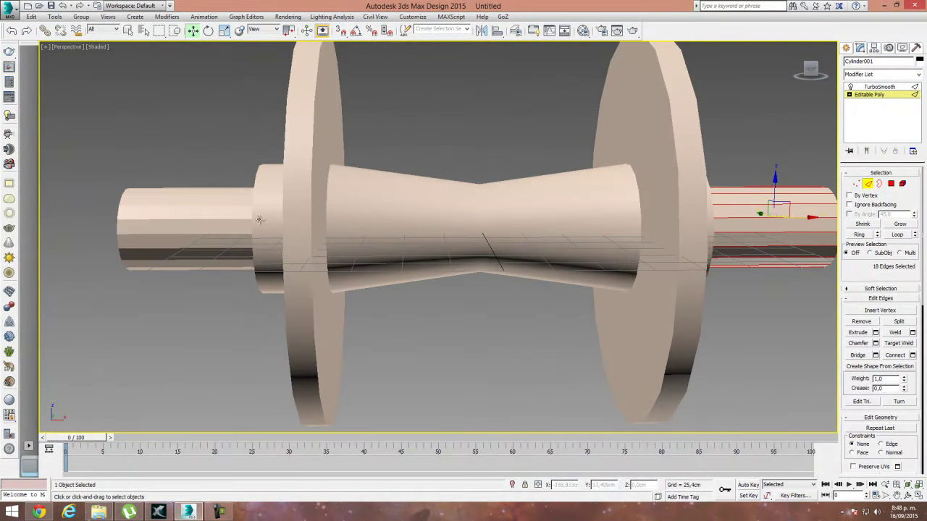
ctrl+drag(186, 148, 189, 324)
key(F4)
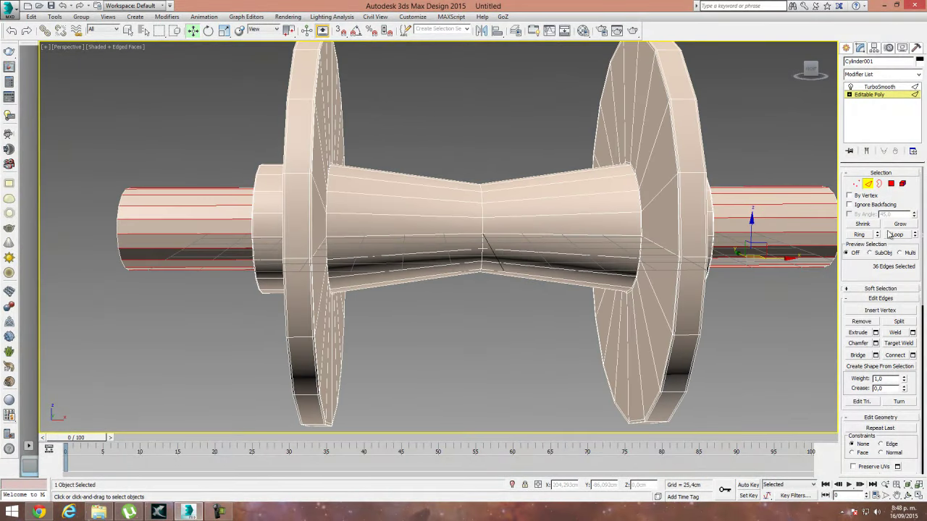
click(913, 355)
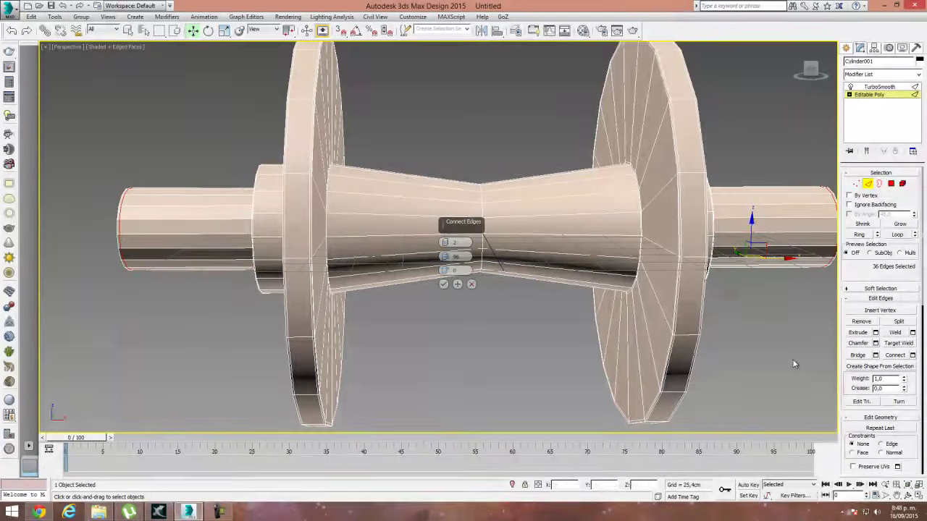
click(444, 284)
Step: Inset the end cap polygons of both thin shafts by a narrow margin
alt+middle_drag(749, 287, 698, 286)
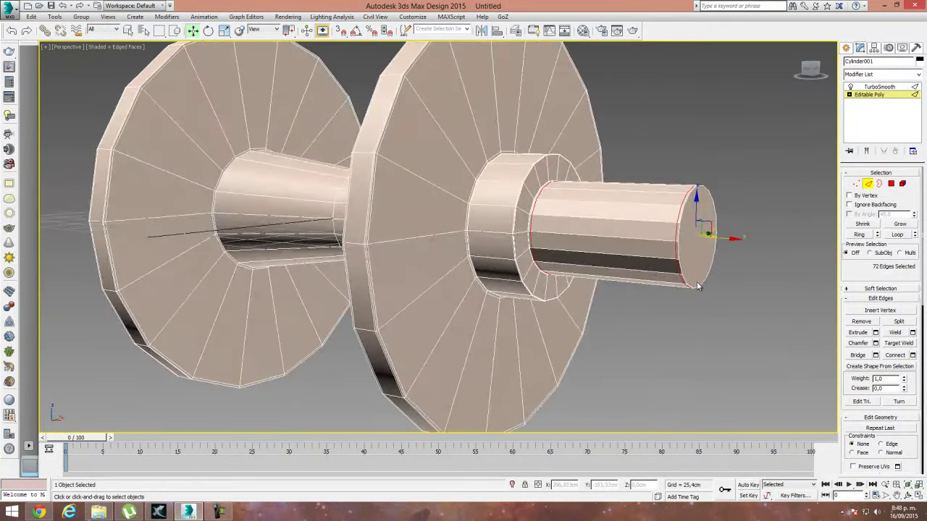
click(891, 184)
alt+middle_drag(551, 311, 165, 242)
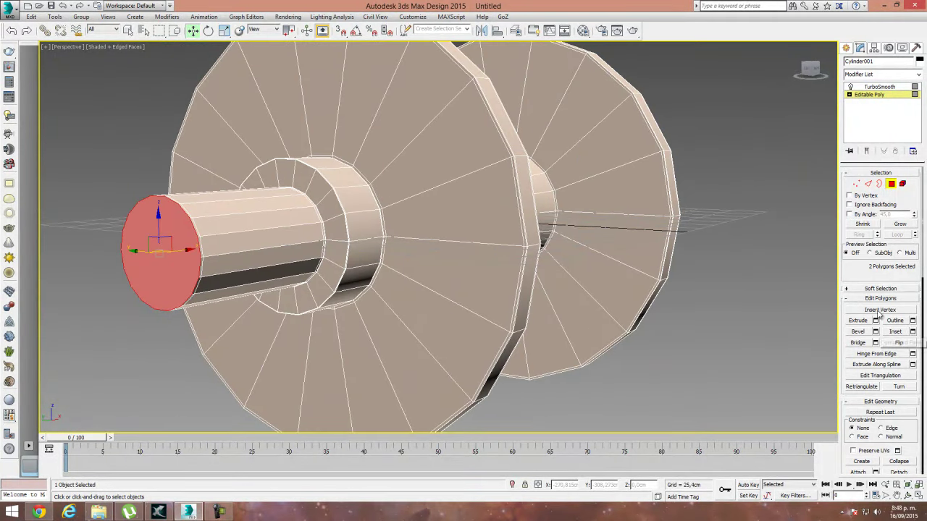
click(913, 331)
drag(444, 257, 456, 279)
click(443, 271)
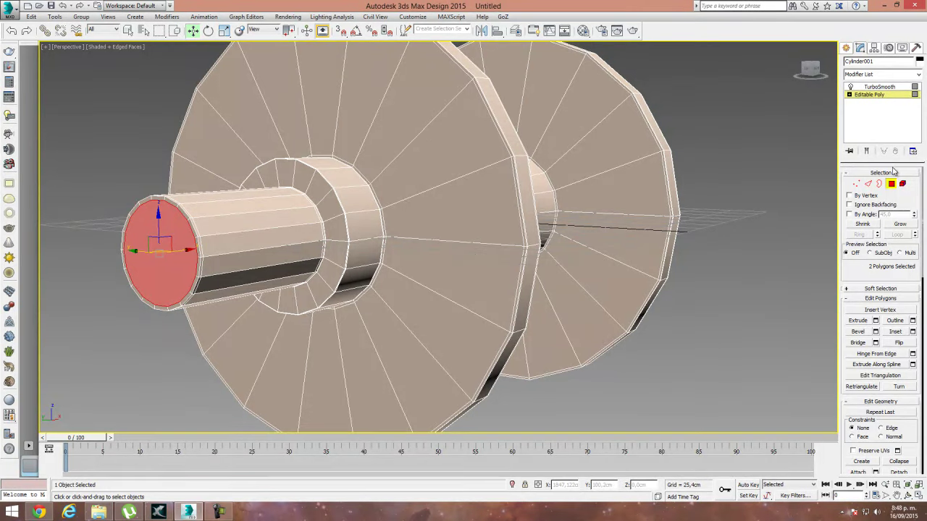
Step: Leave polygon editing, return to the TurboSmooth level and inspect the whole smoothed spool without edged faces
click(891, 183)
click(879, 86)
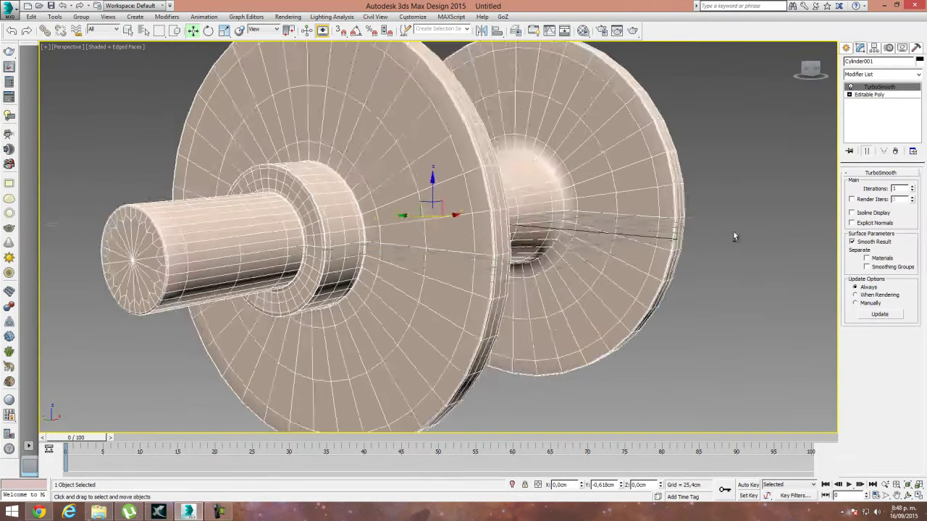
alt+middle_drag(733, 236, 712, 231)
scroll(538, 268, down, 3)
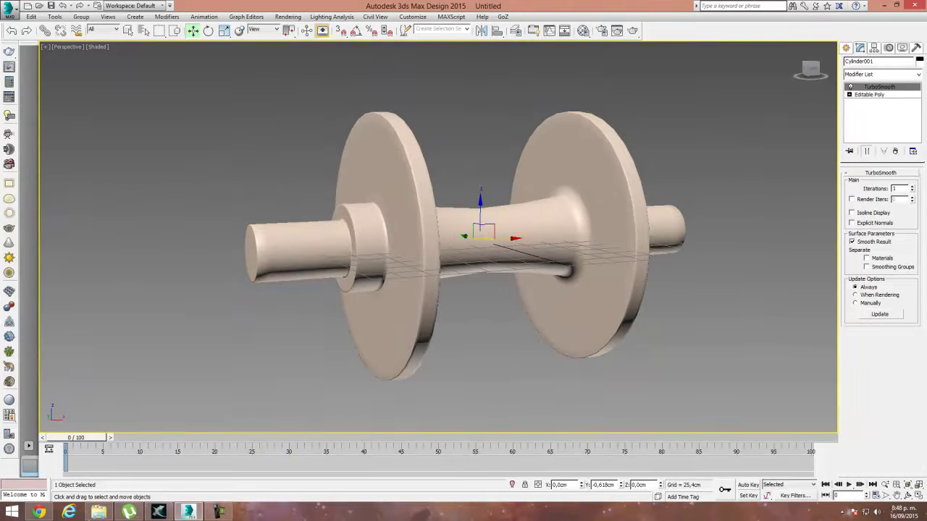
Step: Set the spool's object color to black
click(920, 63)
click(536, 276)
click(508, 310)
mouse_move(500, 317)
alt+middle_down()
mouse_move(552, 320)
mouse_move(459, 325)
mouse_move(378, 312)
mouse_move(491, 324)
mouse_move(463, 333)
mouse_move(495, 307)
mouse_move(468, 325)
mouse_move(512, 326)
alt+middle_up()
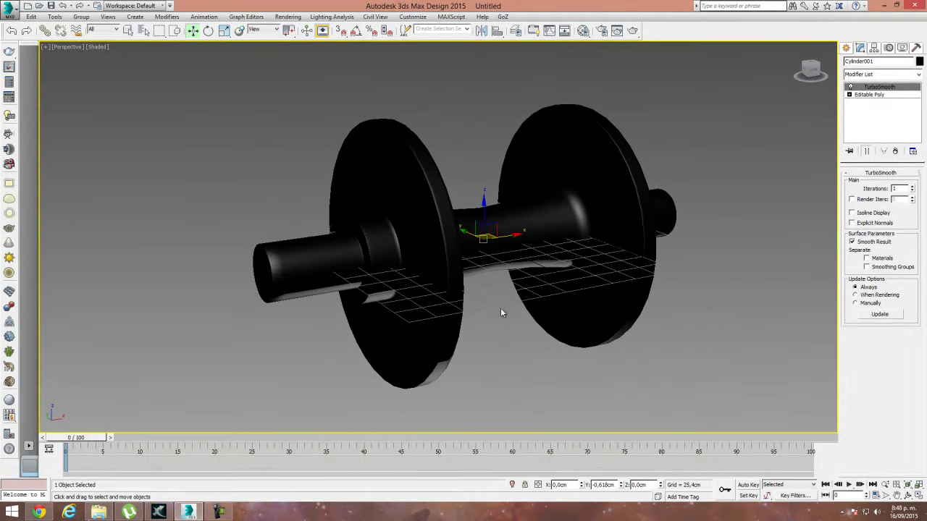
Step: In the Left view, start a spline Line and turn on 3D snapping with Grid Points enabled alongside Vertex
key(f)
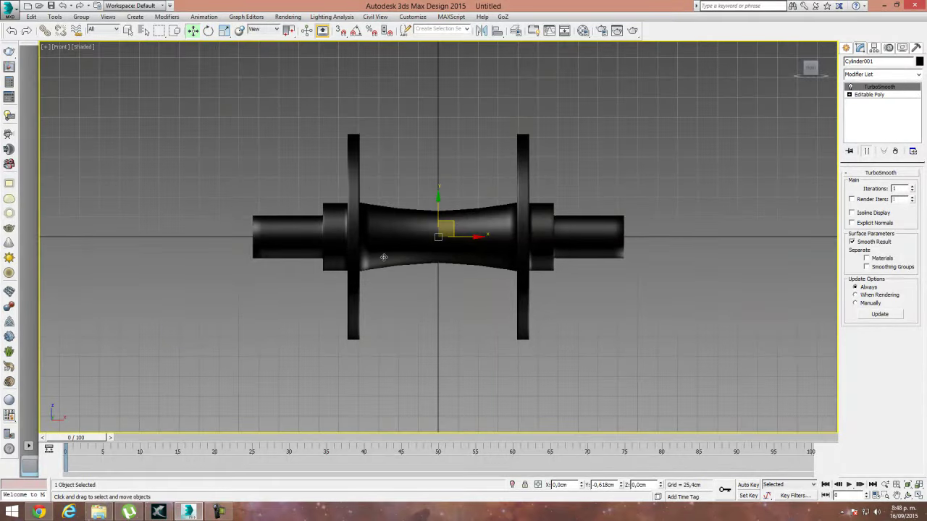
key(l)
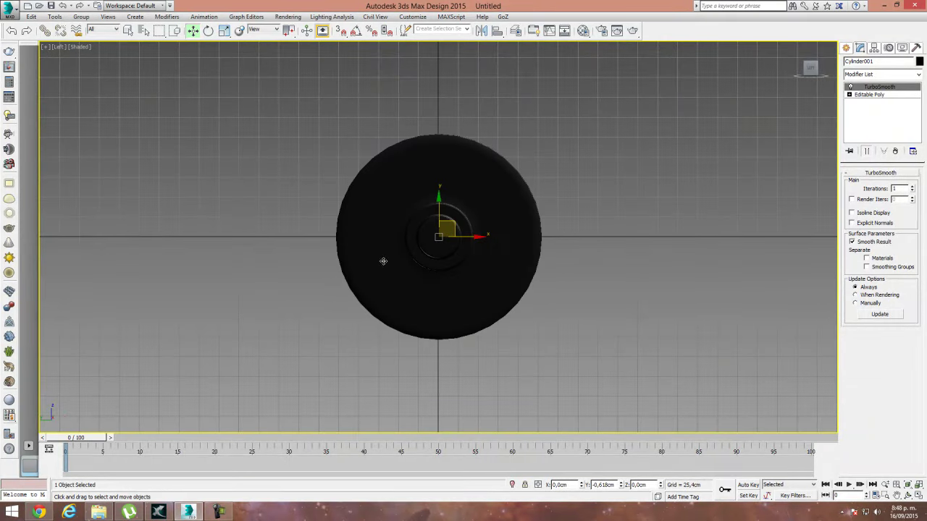
click(845, 48)
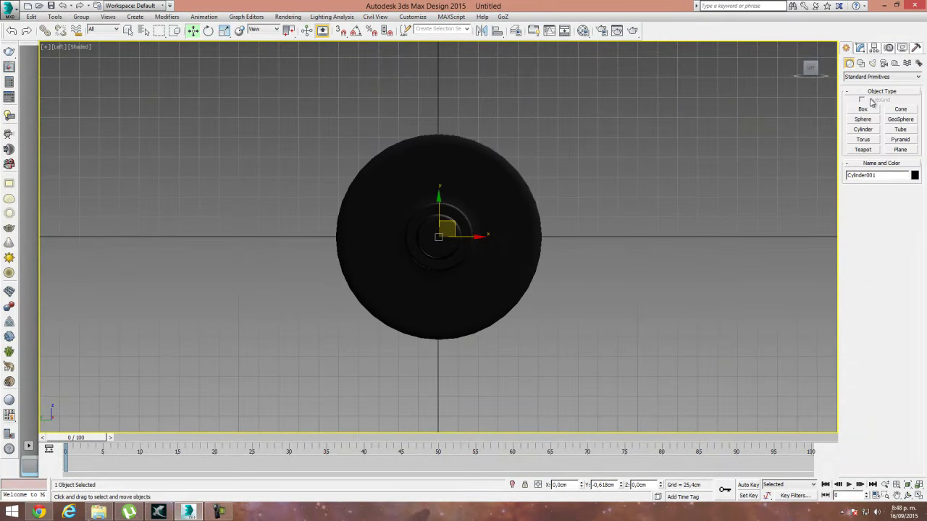
click(862, 63)
click(863, 117)
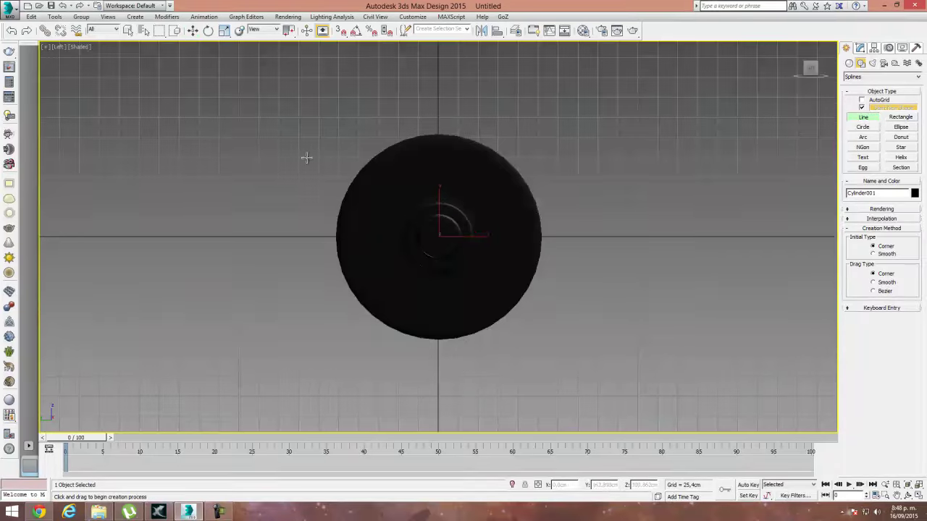
middle_drag(443, 185, 413, 332)
scroll(414, 332, down, 10)
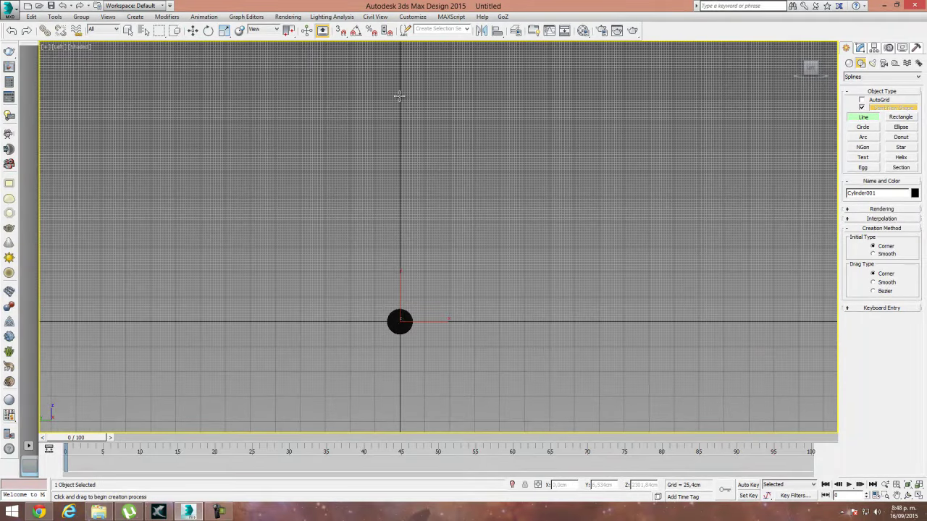
click(340, 30)
right_click(341, 30)
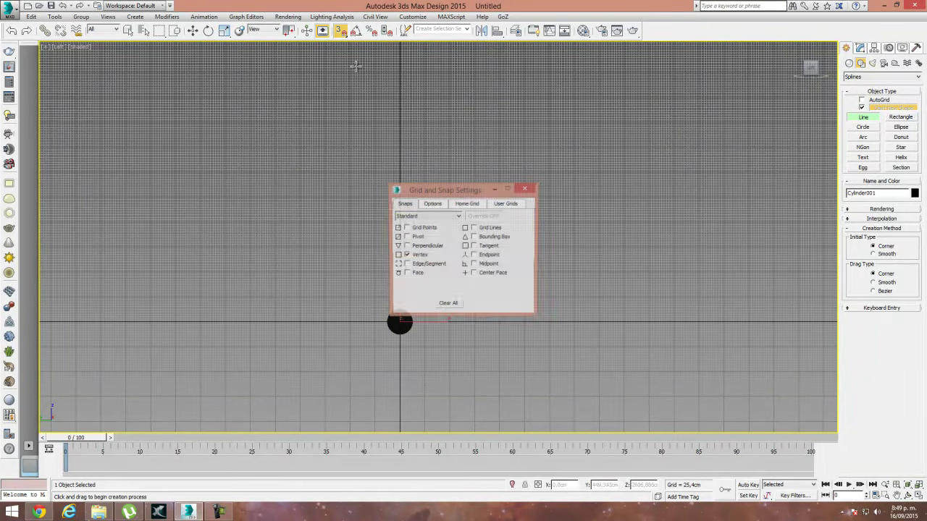
click(406, 227)
click(525, 188)
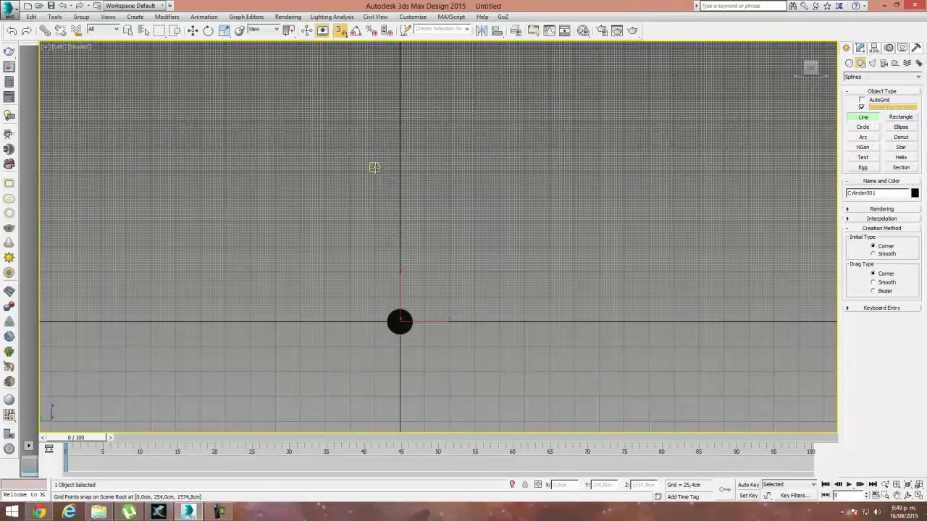
Step: Draw a three-vertex line from high above the spool down the vertical axis to the disc with a short sideways end, and turn snapping off
click(399, 148)
click(400, 315)
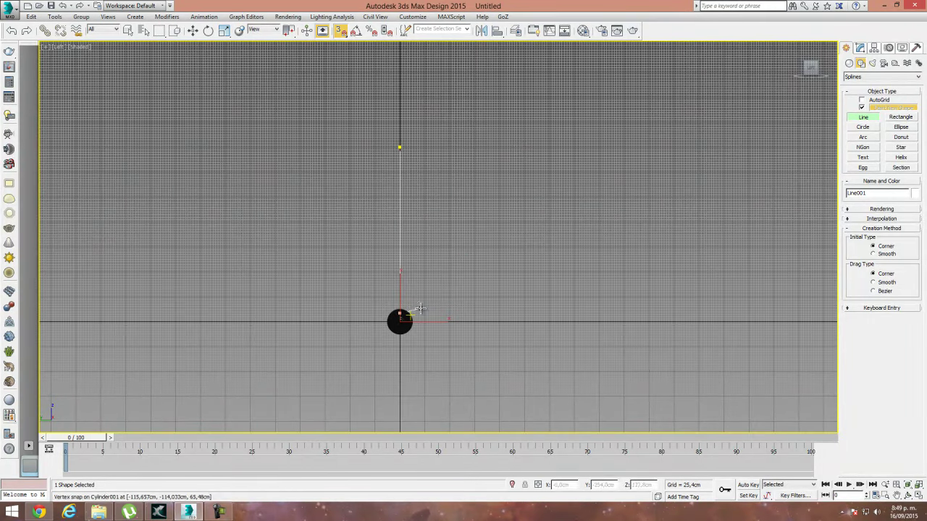
right_click(448, 272)
click(193, 31)
click(341, 31)
Step: Enter the line's Vertex level and select its end vertex beside the disc
middle_drag(459, 353, 455, 294)
key(p)
middle_drag(353, 272, 388, 272)
scroll(389, 272, up, 3)
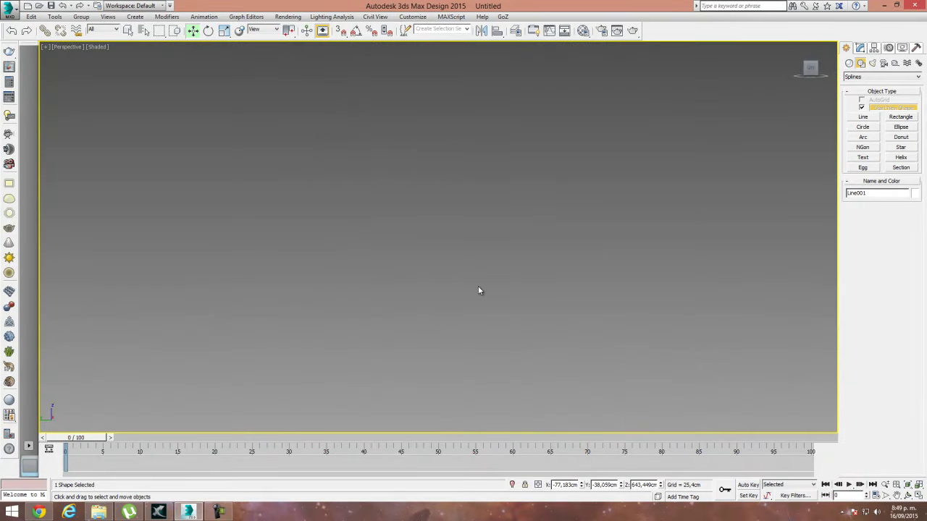
alt+middle_drag(469, 292, 506, 283)
click(859, 47)
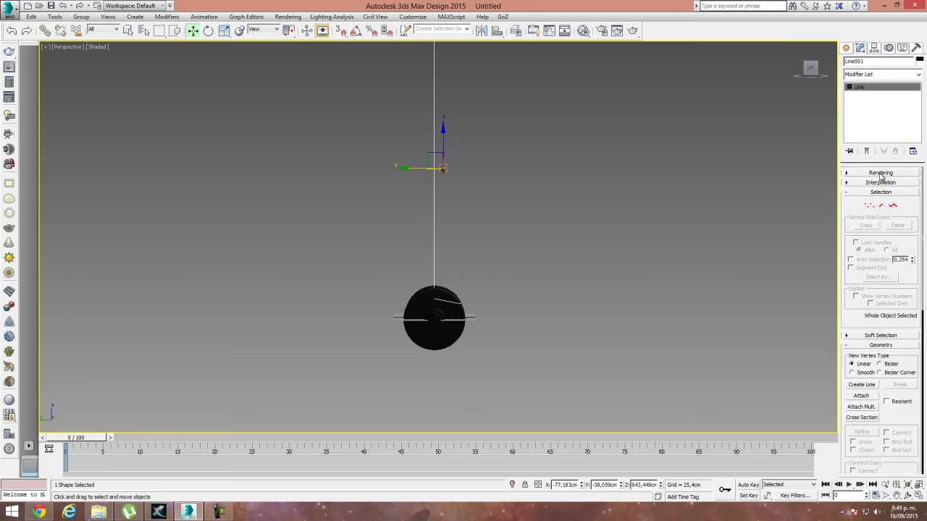
click(870, 206)
click(462, 303)
Step: In the Front view, move the middle vertex to the left disc's inner face near the rim and the end vertex just past its outer face
alt+middle_drag(512, 338, 453, 340)
key(f)
scroll(398, 203, up, 6)
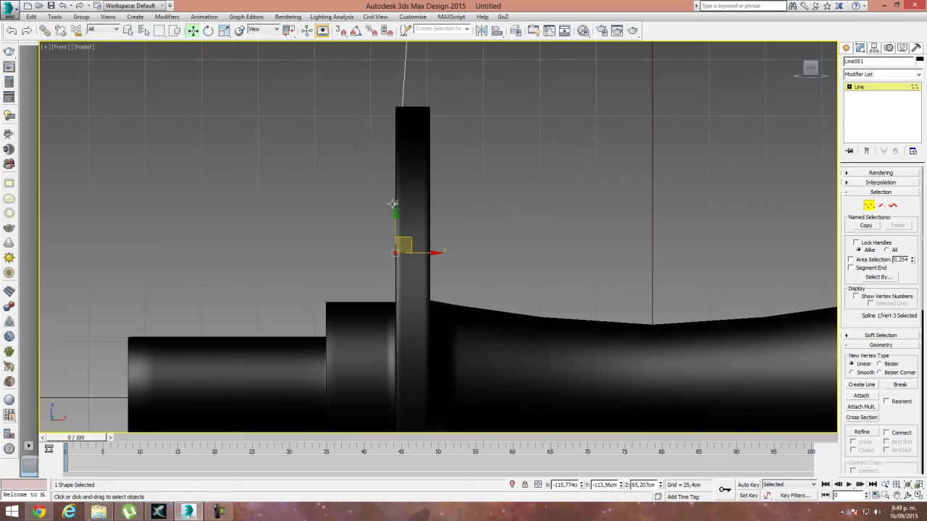
click(392, 204)
drag(417, 187, 451, 108)
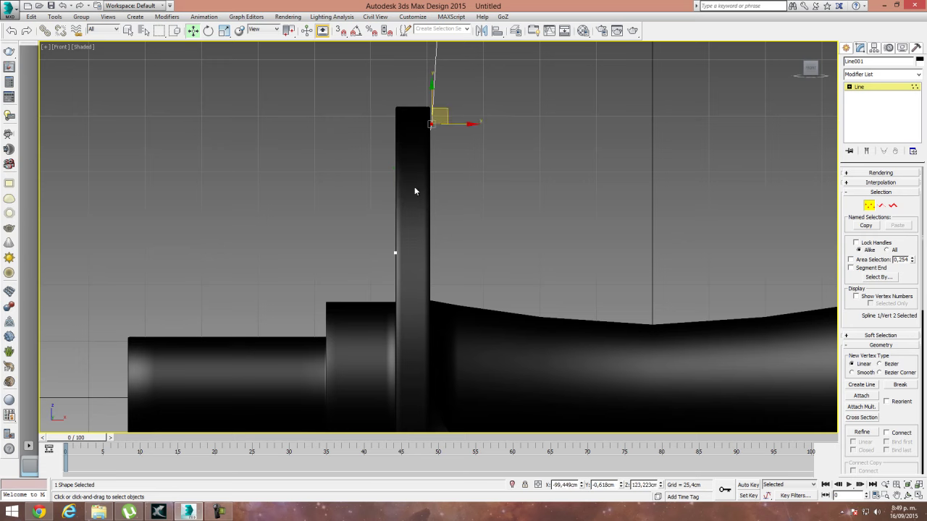
click(394, 251)
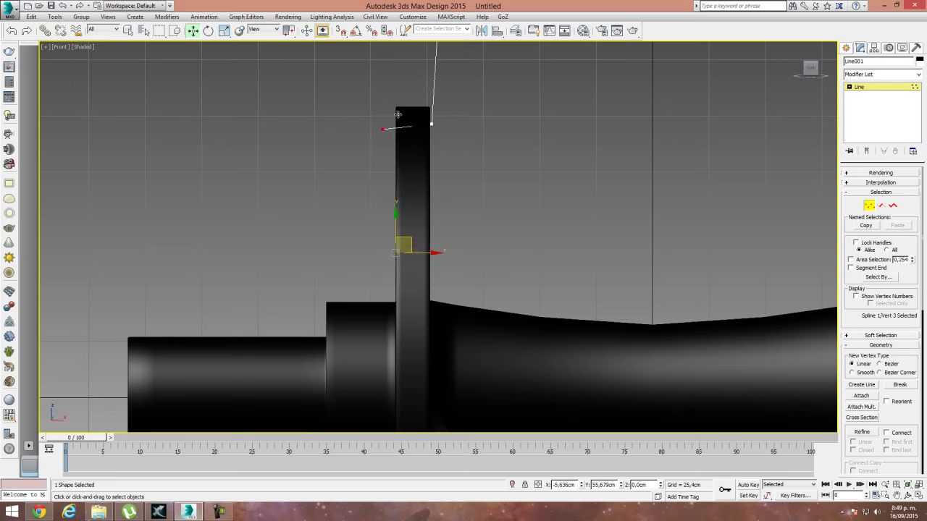
click(383, 128)
Step: Set the end vertex's absolute world X and Y coordinates to 0 cm with the Move Transform Type-In
key(l)
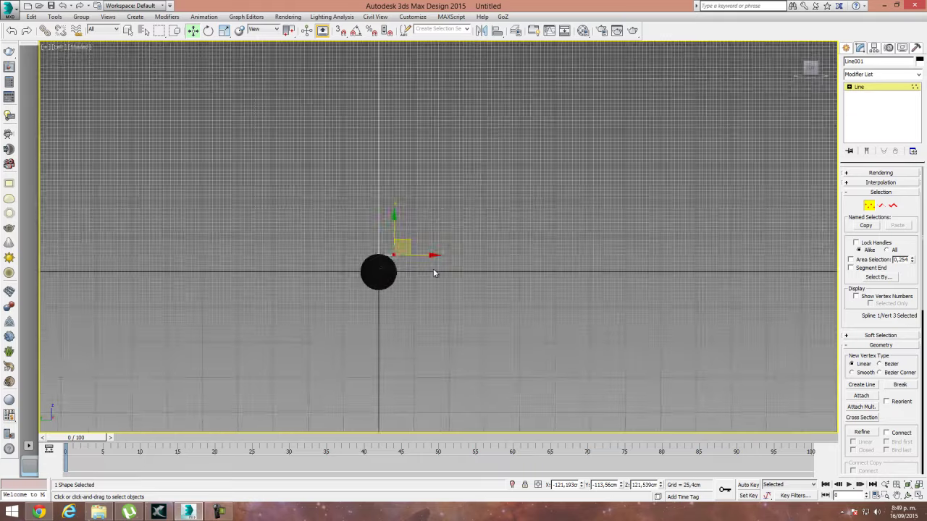
scroll(433, 269, up, 5)
middle_drag(502, 220, 439, 250)
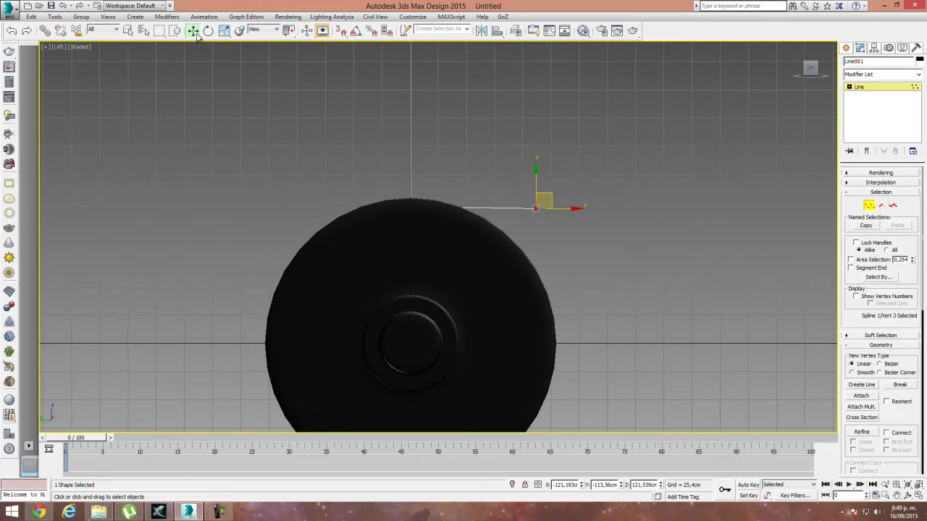
right_click(194, 32)
double_click(733, 149)
text(0)
double_click(723, 160)
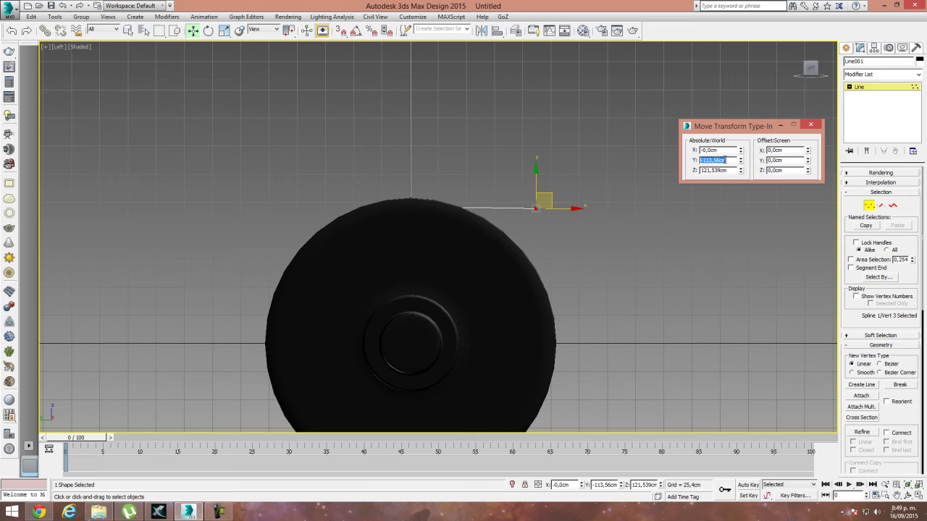
text(0,0cm)
key(Return)
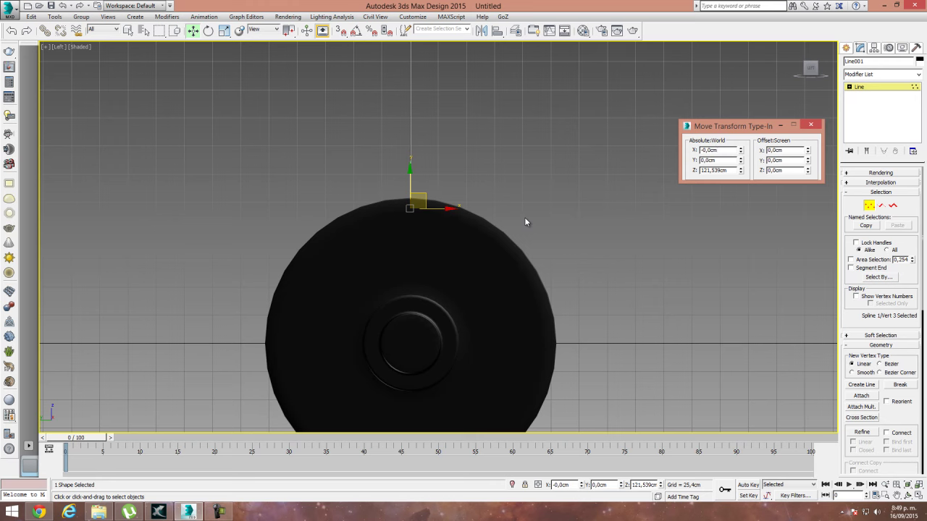
double_click(725, 149)
text(0)
key(Return)
click(809, 118)
click(809, 125)
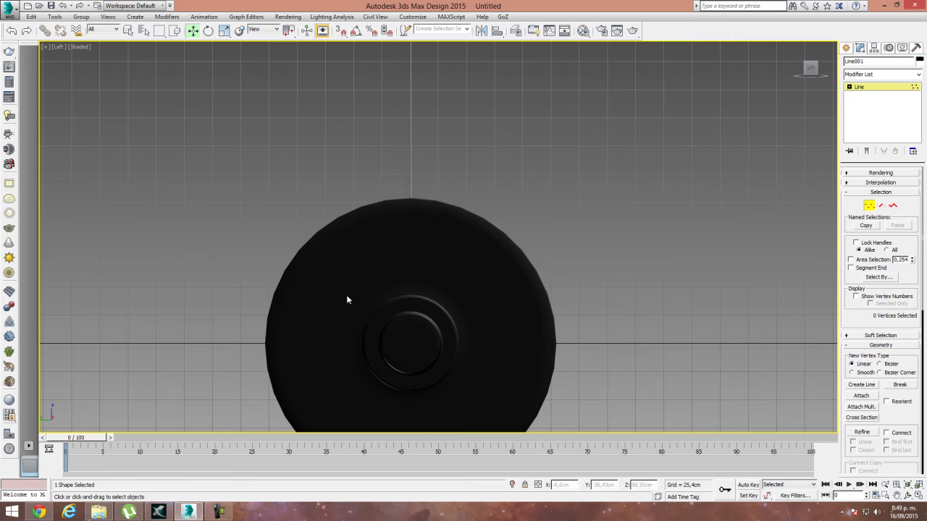
Step: In the Front view, move the end vertex along X to just outside the left disc's outer face, at about -117 cm
key(f)
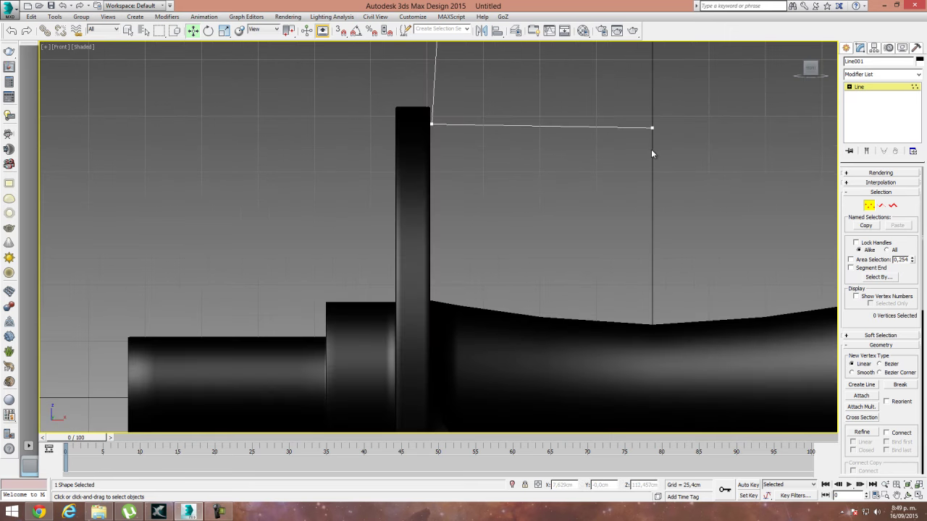
click(652, 127)
drag(683, 129, 424, 155)
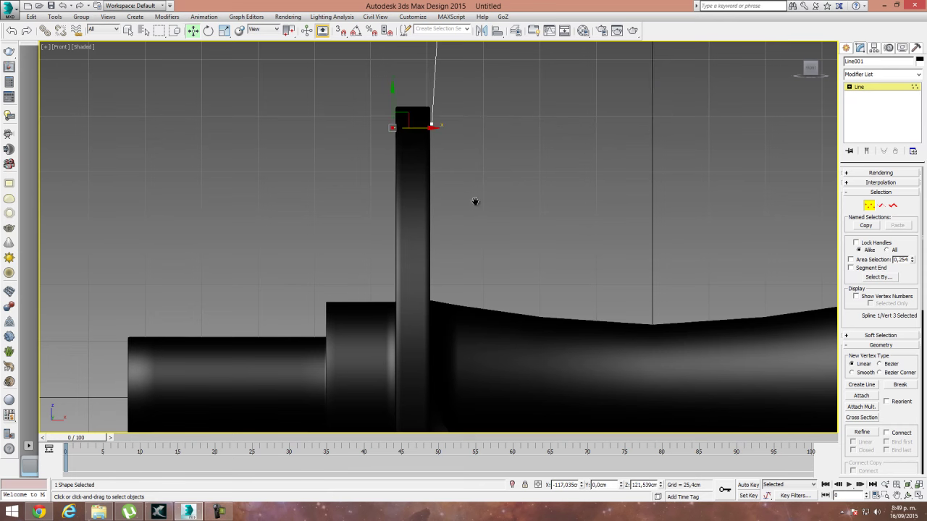
Step: Enable the line in the renderer and in the viewport, and make it use the viewport settings
key(p)
alt+middle_drag(402, 165, 495, 175)
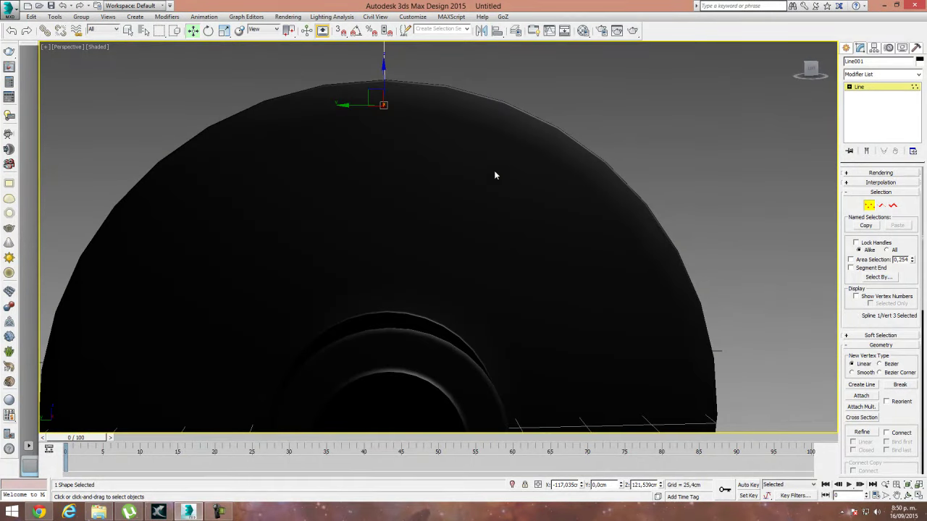
click(847, 175)
click(848, 182)
click(848, 189)
click(855, 198)
Step: Set the line's radial thickness for the renderer to 0.5 cm
scroll(425, 279, down, 8)
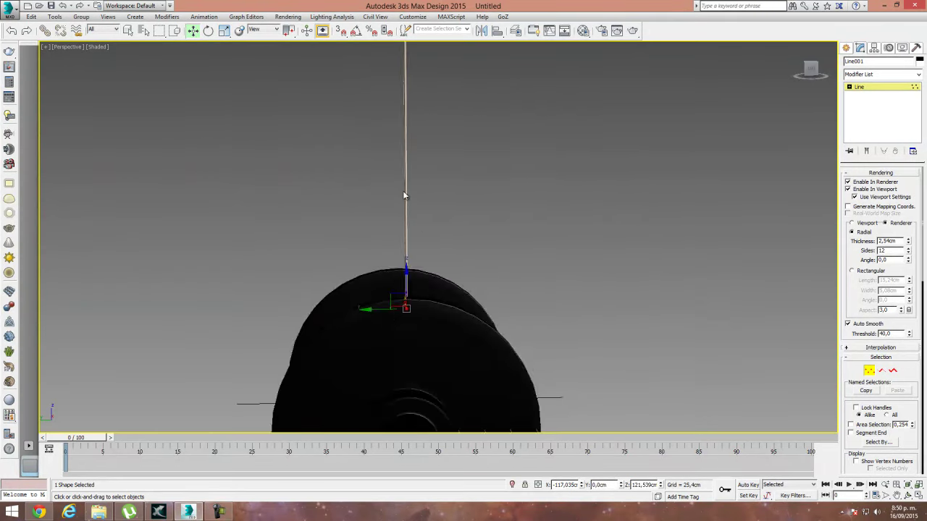
scroll(433, 152, down, 5)
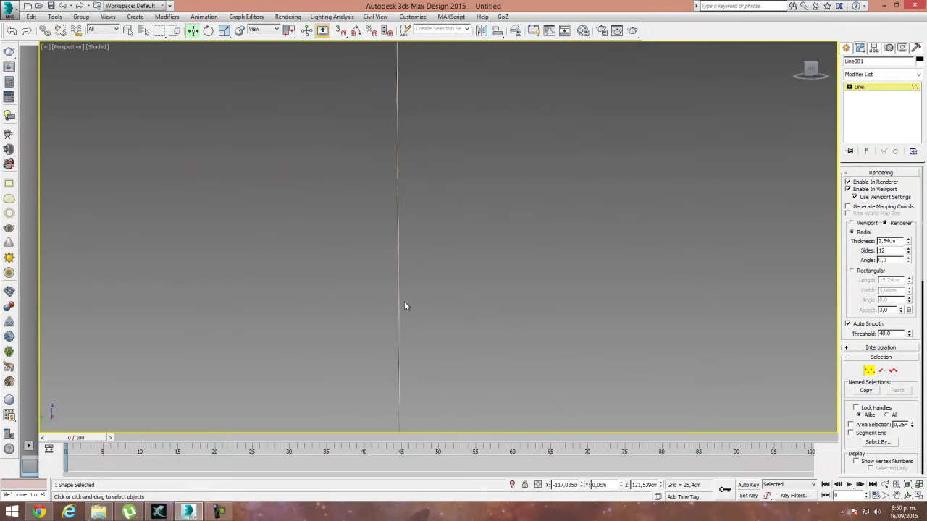
scroll(428, 304, down, 4)
middle_drag(406, 302, 432, 241)
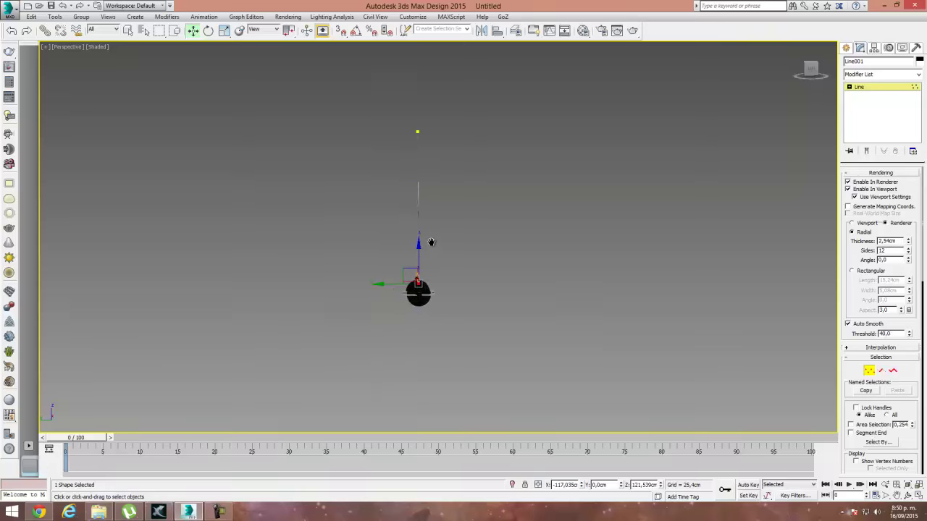
scroll(431, 242, up, 3)
middle_drag(414, 204, 415, 179)
scroll(428, 263, up, 10)
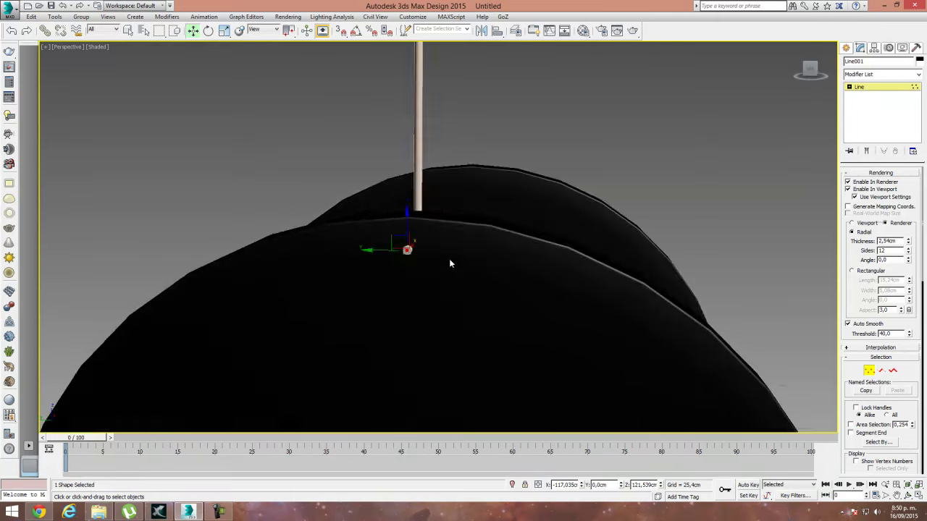
alt+middle_drag(396, 271, 448, 295)
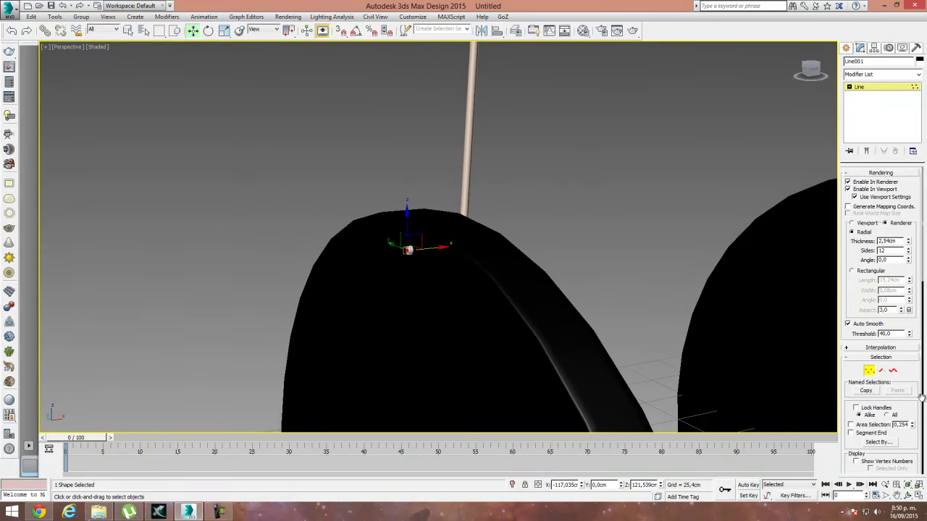
double_click(889, 240)
text(0,5)
key(Return)
Step: Switch to the Viewport rendering settings and set the line's radial thickness to 4 cm
click(853, 223)
text(3,5)
key(Return)
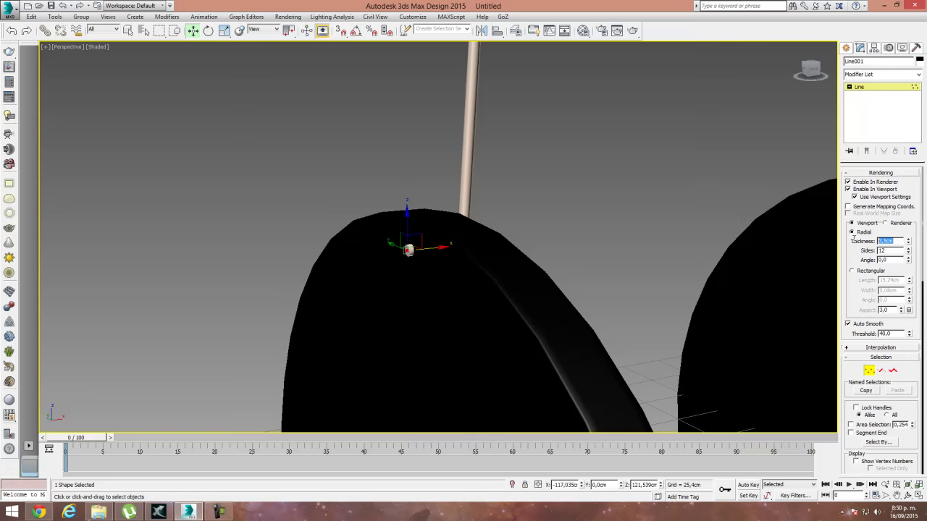
text(4)
key(Return)
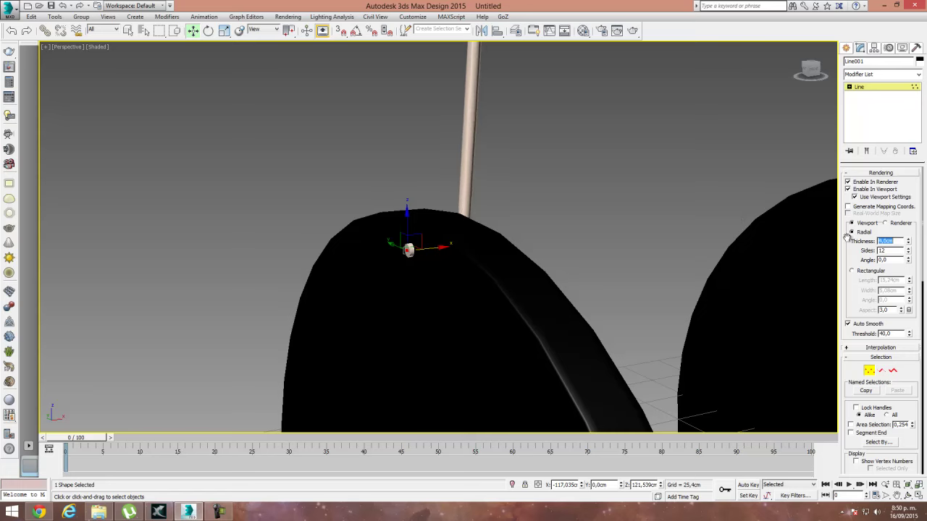
Step: Move the line's end vertex slightly farther out of the disc's outer face along X, to about -119.5 cm
scroll(447, 178, down, 10)
middle_drag(500, 199, 451, 302)
mouse_move(463, 171)
middle_down()
mouse_move(432, 341)
mouse_move(452, 159)
middle_up()
scroll(452, 159, up, 5)
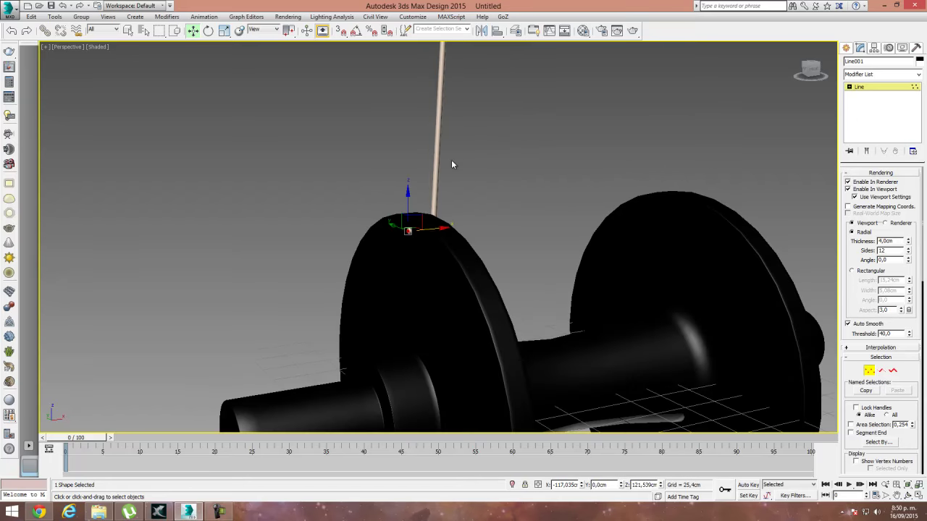
scroll(430, 244, up, 4)
drag(389, 224, 378, 225)
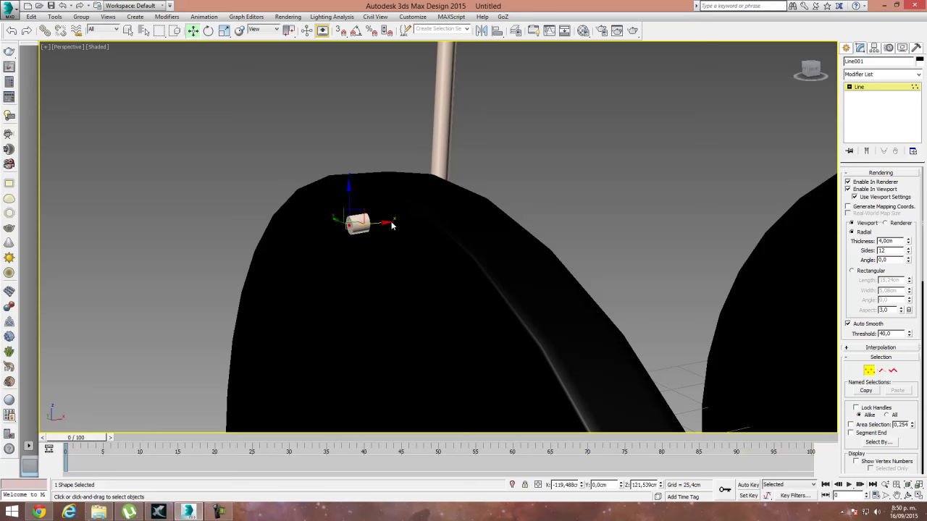
Step: Examine the spoke line's full length down to the hub in the front view
right_click(438, 140)
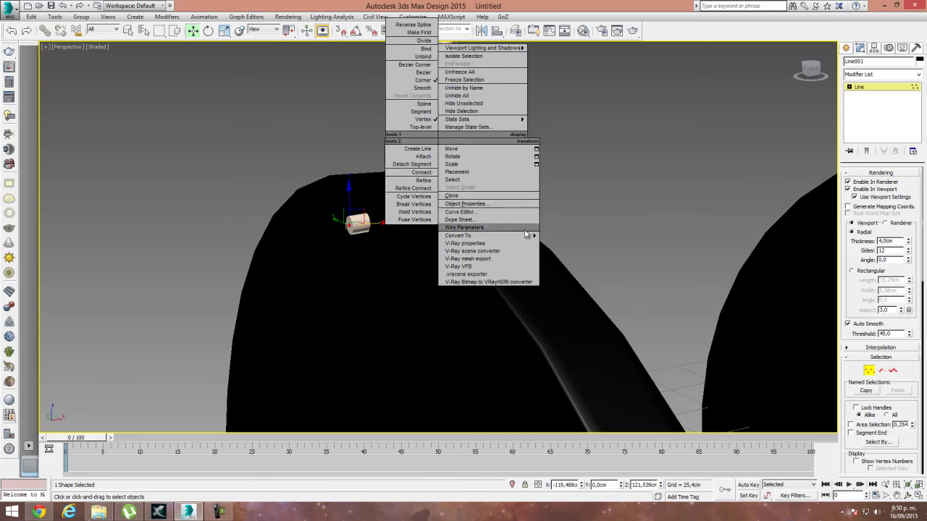
mouse_move(478, 235)
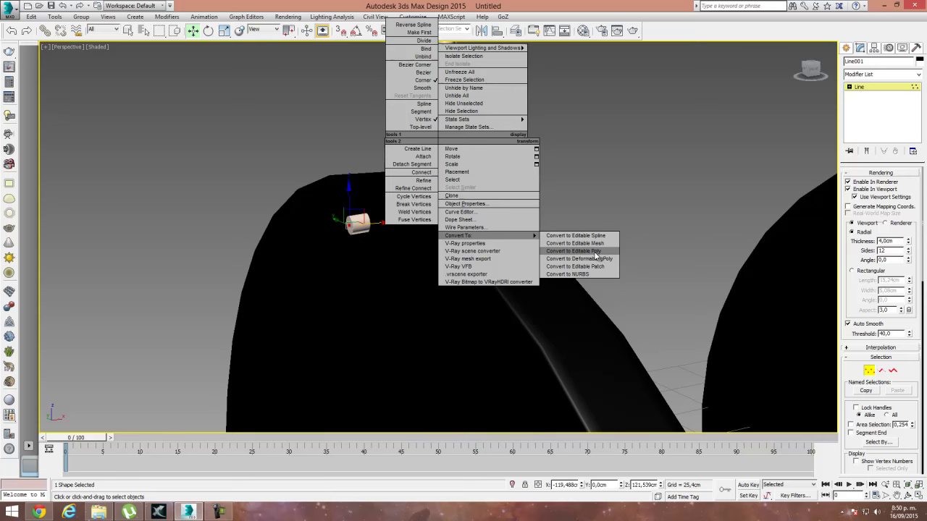
key(f)
middle_drag(567, 207, 431, 254)
scroll(458, 144, down, 6)
middle_drag(455, 94, 390, 395)
middle_drag(404, 172, 400, 183)
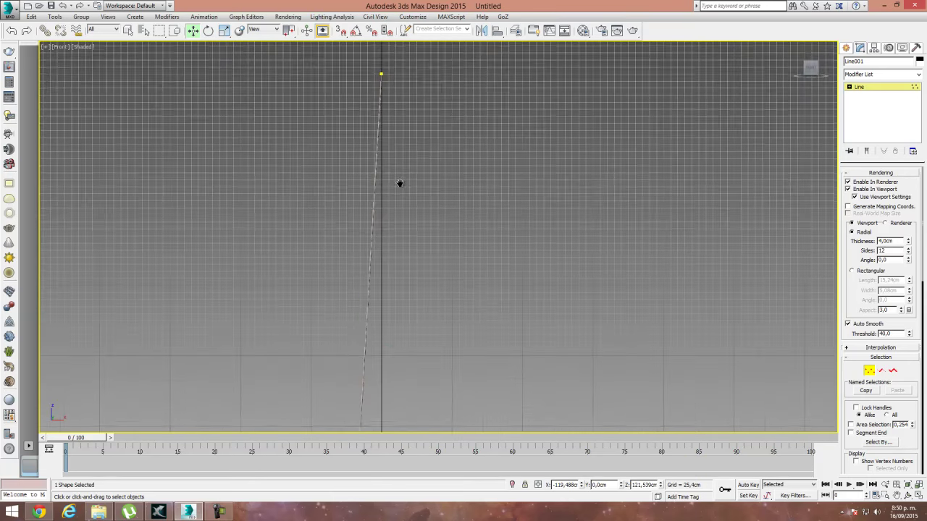
middle_drag(394, 406, 405, 227)
scroll(405, 227, down, 2)
middle_drag(409, 181, 392, 261)
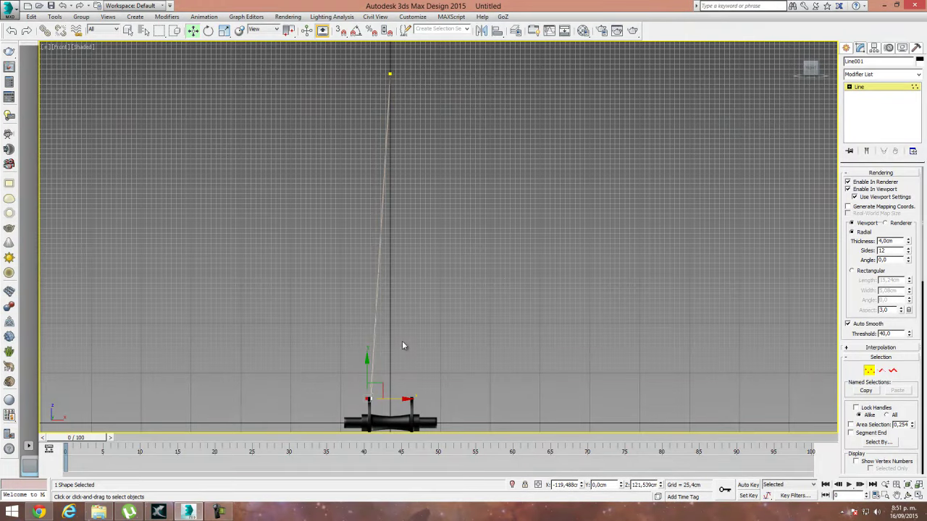
Step: Convert the spoke line to an editable poly
scroll(402, 347, up, 10)
right_click(440, 212)
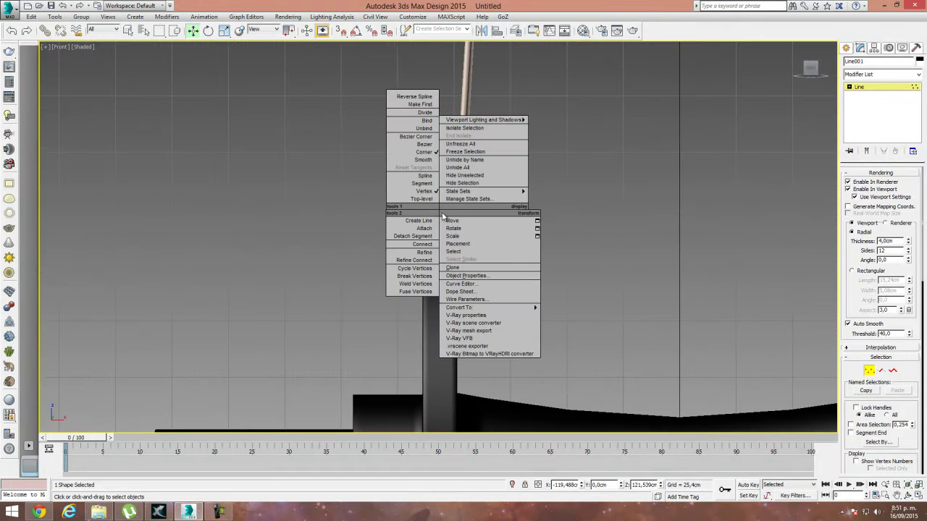
mouse_move(507, 307)
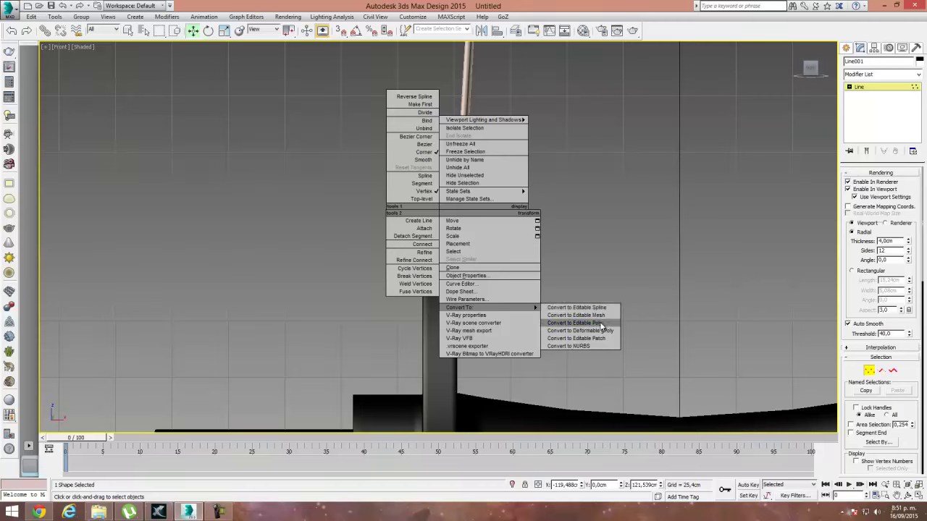
click(587, 323)
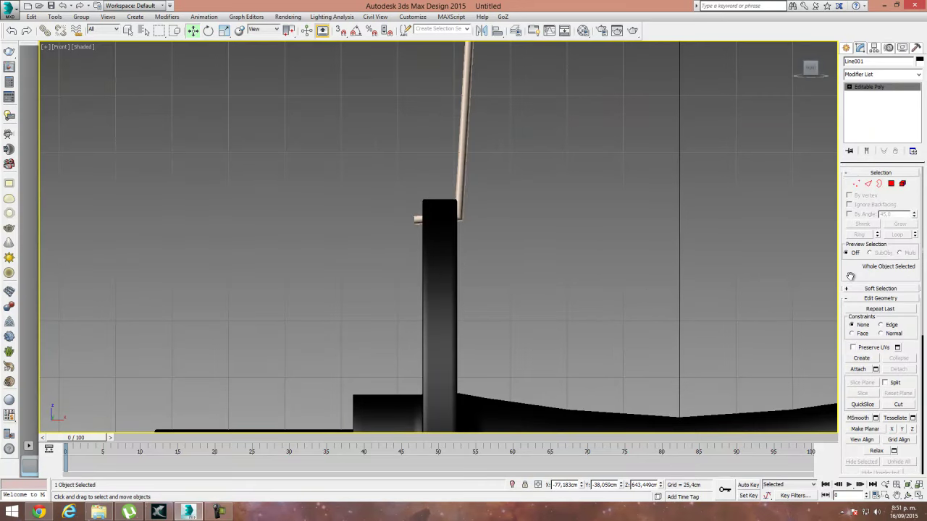
Step: Connect the 12 lengthwise edges of the spoke's protruding end with 1 segment, sliding the new loop toward the outer end
click(867, 184)
scroll(413, 216, up, 6)
drag(480, 395, 480, 333)
key(F3)
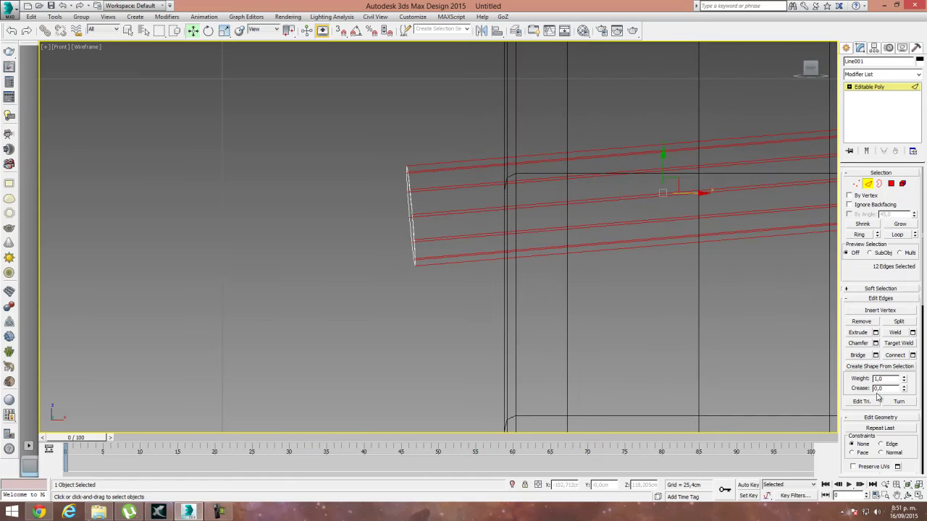
click(913, 355)
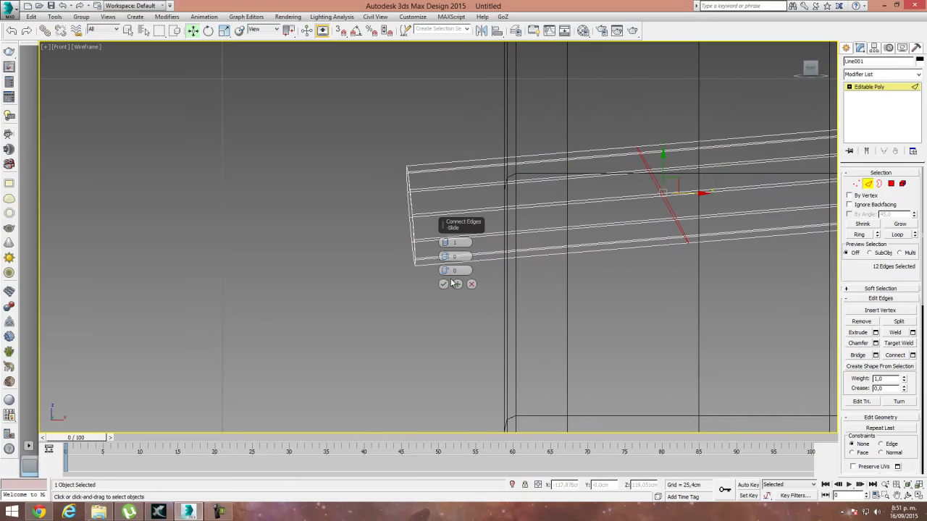
drag(445, 270, 488, 153)
click(443, 284)
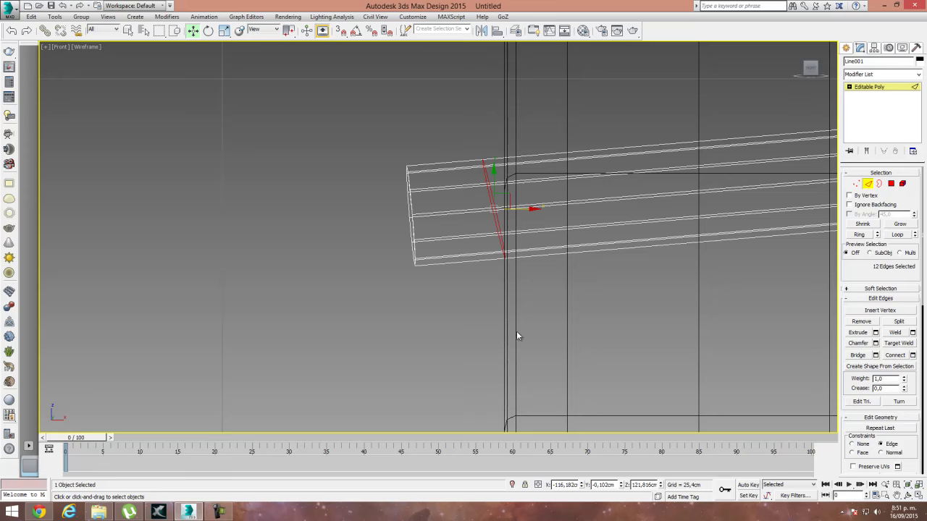
Step: With the Edge constraint, rotate the new edge loop nearly parallel to the disc and move it closer to the disc's outer face
click(499, 223)
click(901, 234)
key(e)
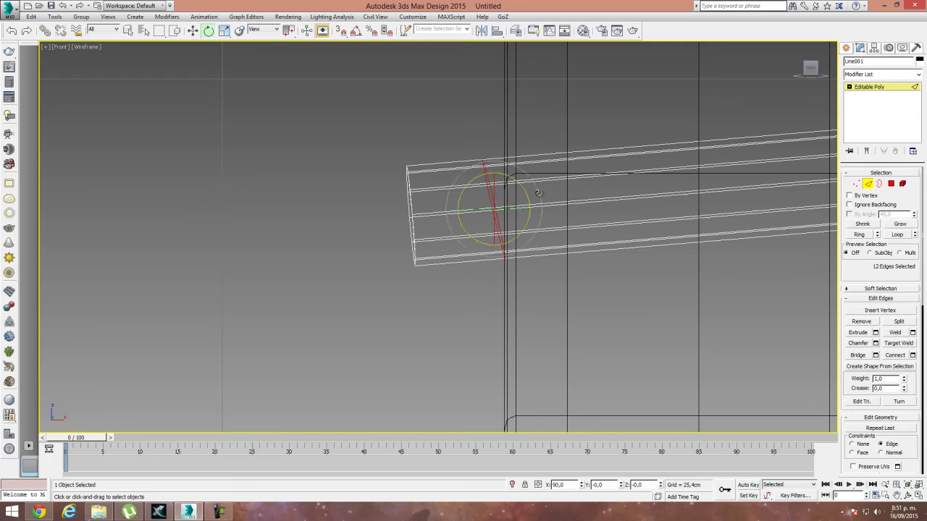
drag(513, 180, 524, 185)
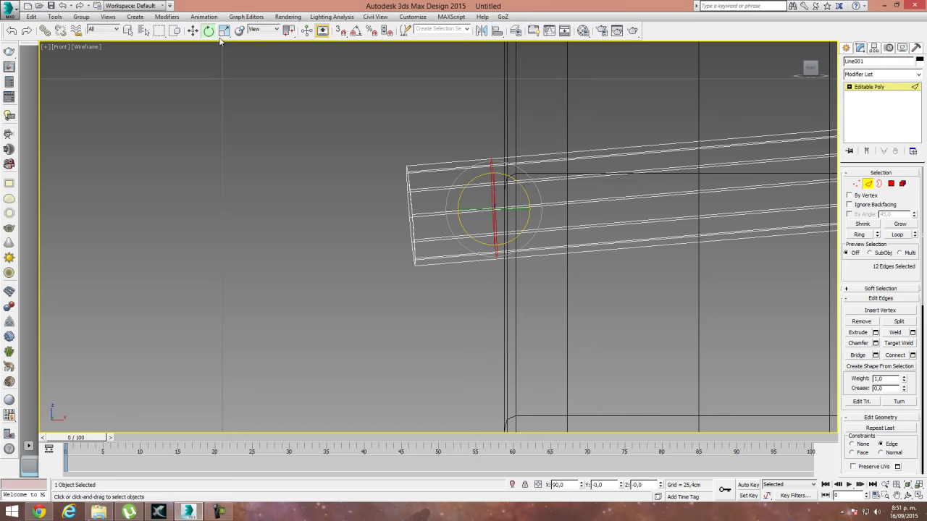
click(193, 31)
drag(529, 209, 542, 208)
click(208, 30)
drag(515, 176, 517, 176)
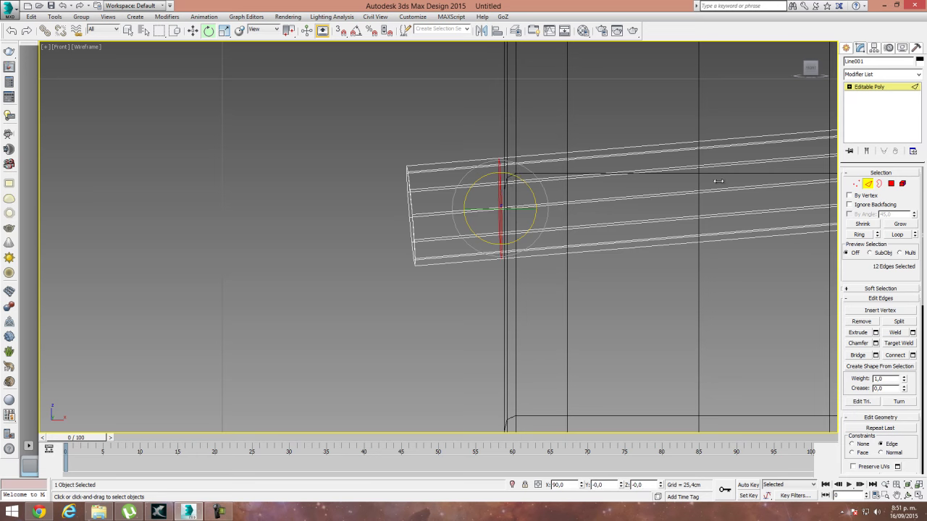
Step: Reset the constraint to None and extrude the 12 side polygons beyond the new loop outward into a wider spoke head
key(4)
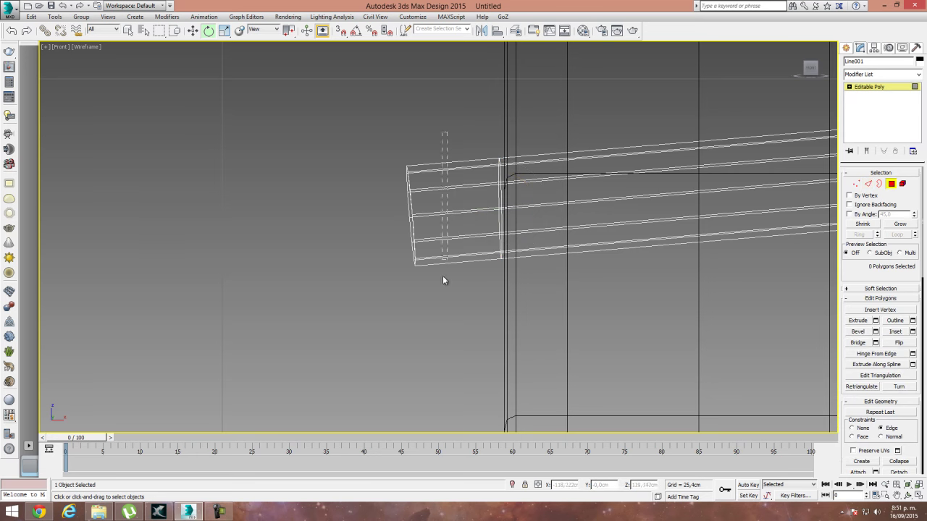
key(ctrl+a)
click(857, 430)
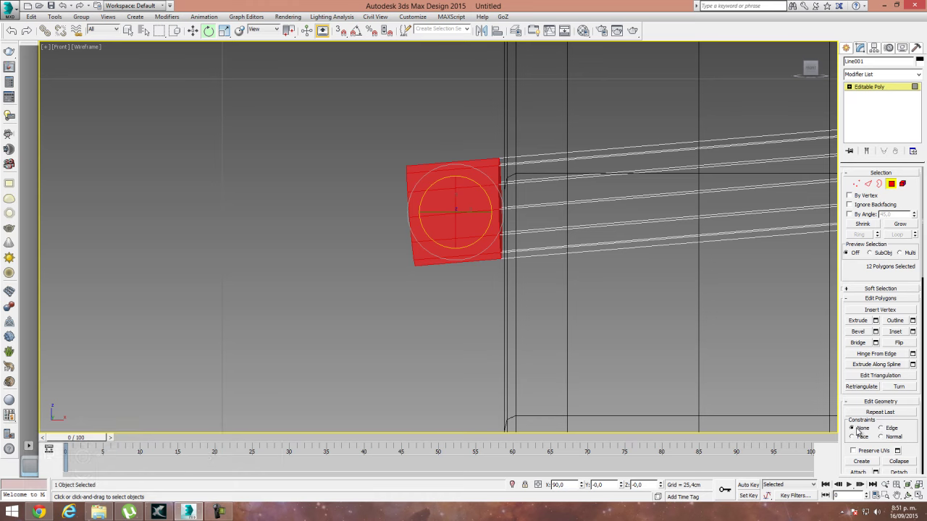
click(876, 321)
click(449, 242)
click(480, 263)
drag(445, 257, 468, 312)
click(444, 270)
Step: Connect the ring of outer side edges around the spoke head with 2 segments, pinch 0 and slide 0
mouse_move(536, 294)
alt+middle_down()
mouse_move(570, 296)
mouse_move(546, 300)
mouse_move(543, 289)
alt+middle_up()
key(F3)
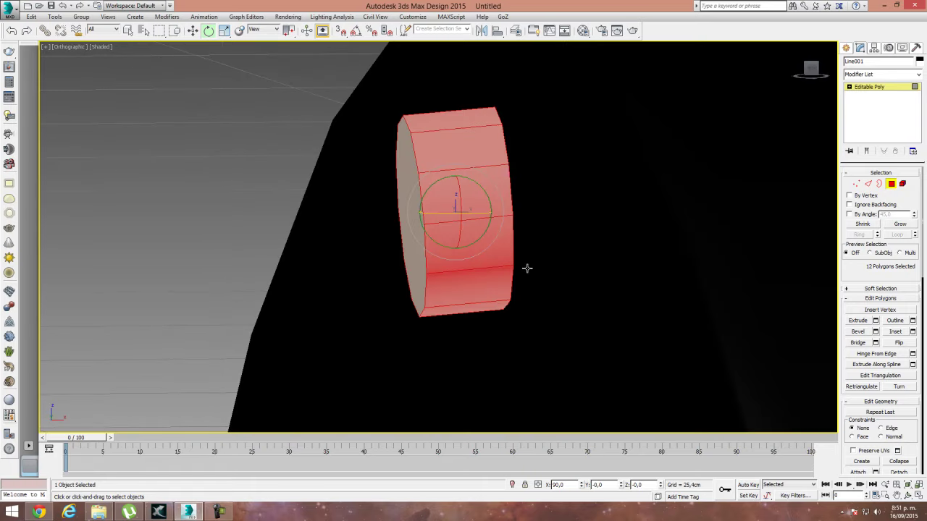
click(868, 183)
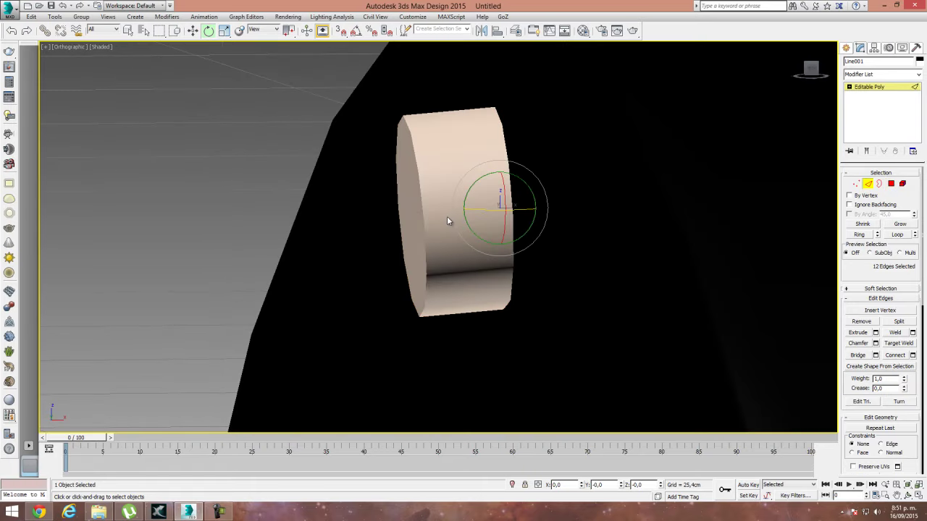
key(F4)
click(447, 221)
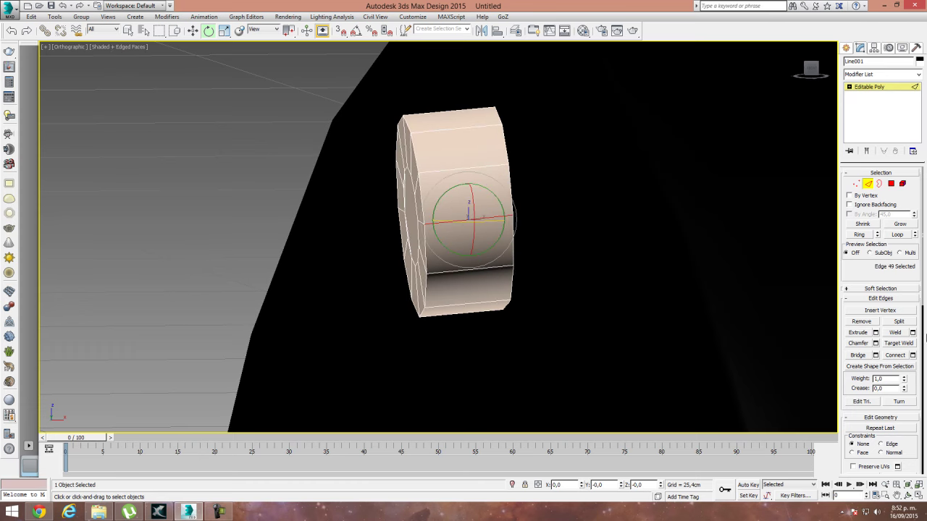
click(860, 235)
click(912, 355)
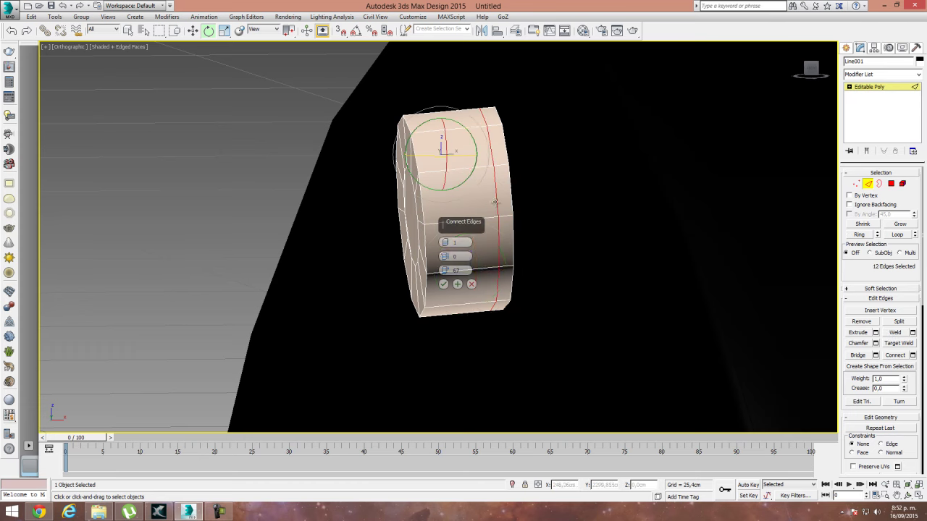
click(446, 243)
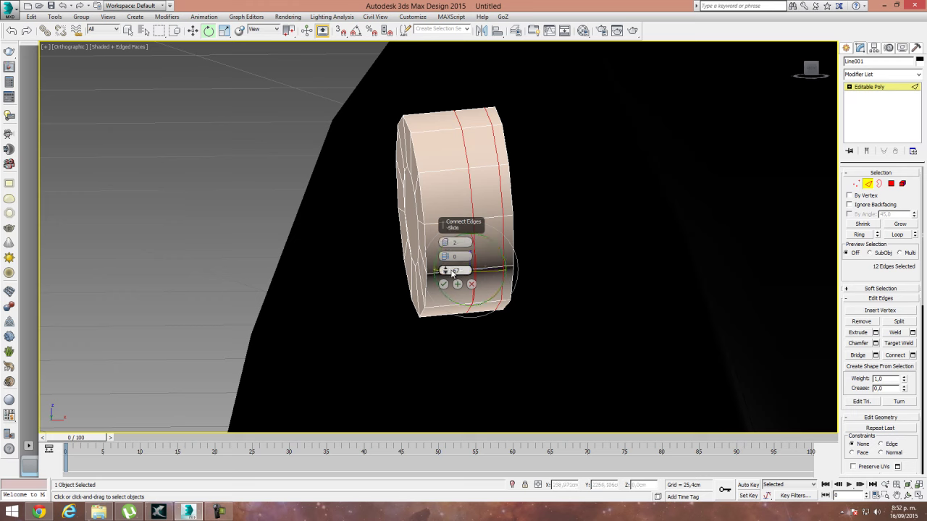
key(Return)
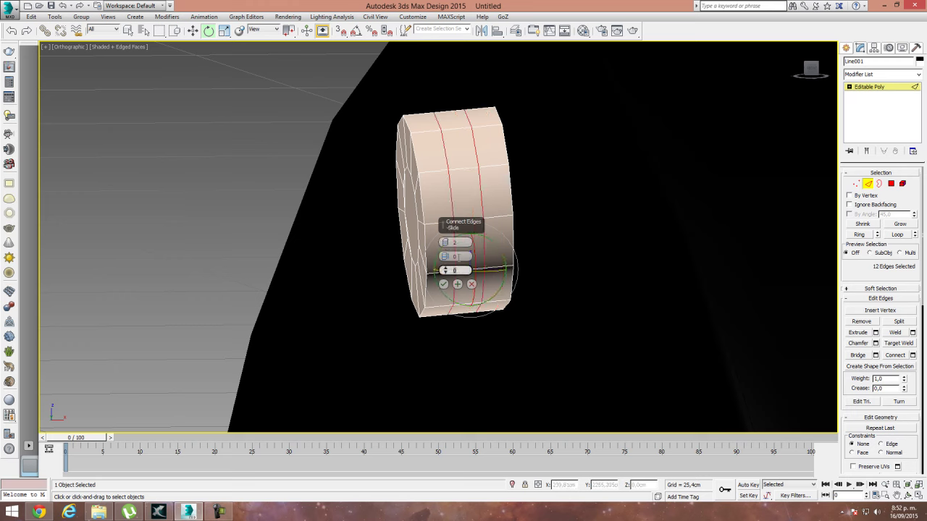
click(445, 286)
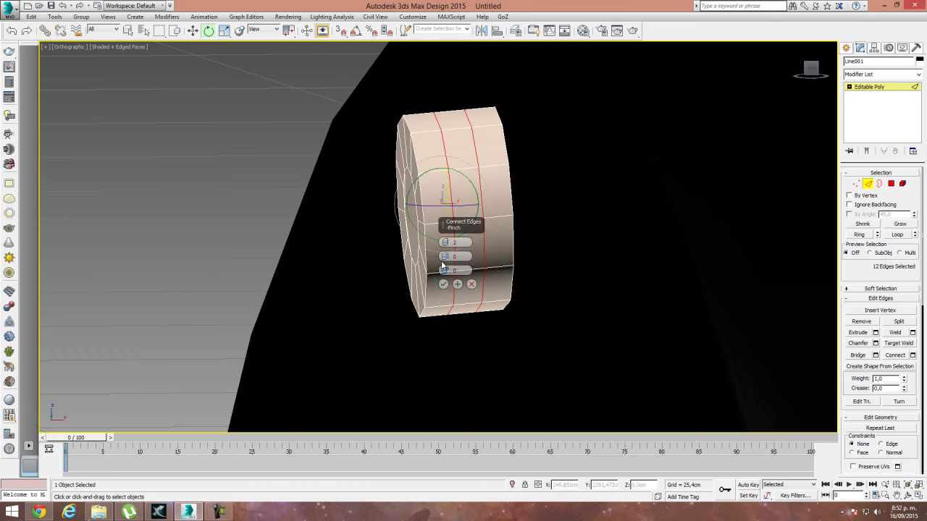
click(444, 285)
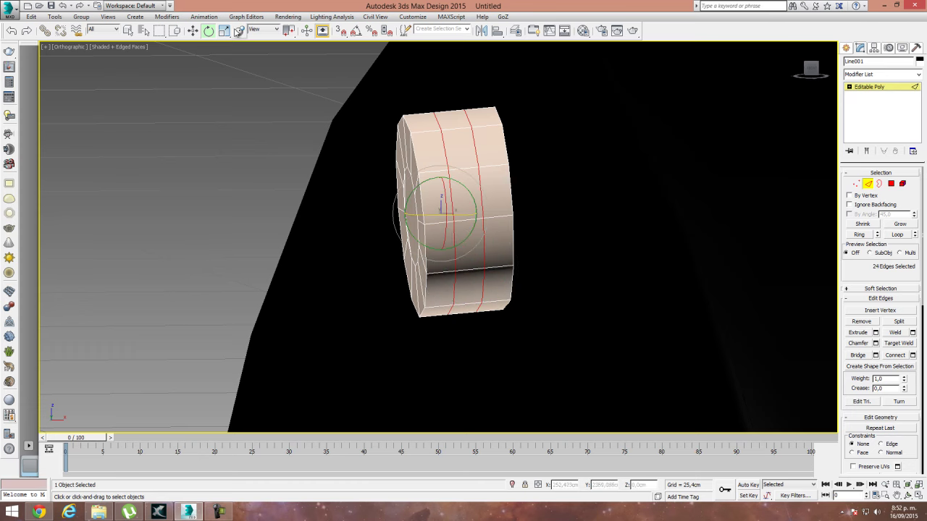
Step: Scale the spoke head's two new edge loops outward to round its profile, and finish editing its edges
click(224, 31)
drag(432, 204, 435, 200)
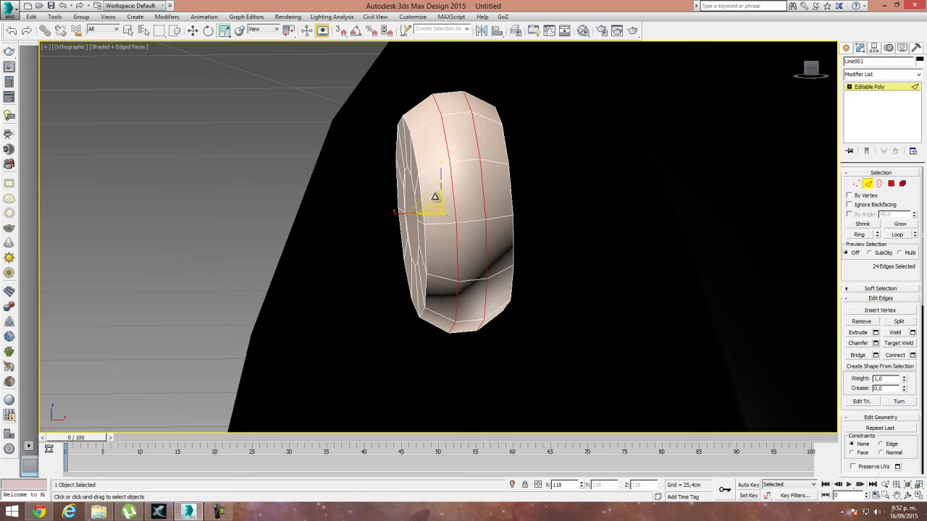
click(871, 185)
alt+middle_drag(482, 238, 546, 228)
scroll(453, 246, down, 3)
scroll(456, 248, down, 5)
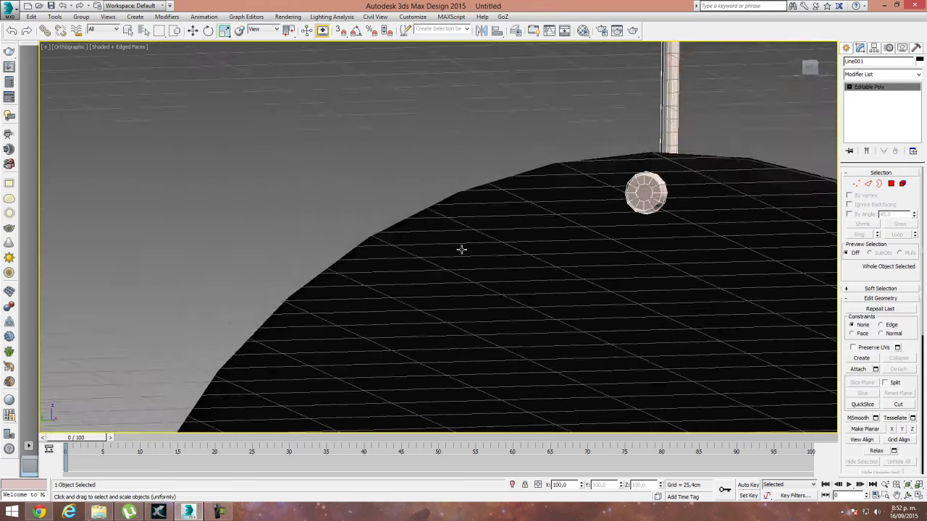
Step: Make transforms affect only the spoke's pivot and set the pivot's absolute Z position to 0 cm
key(p)
scroll(493, 243, down, 8)
middle_drag(479, 353, 473, 251)
scroll(473, 250, up, 3)
key(l)
scroll(457, 250, down, 5)
click(193, 32)
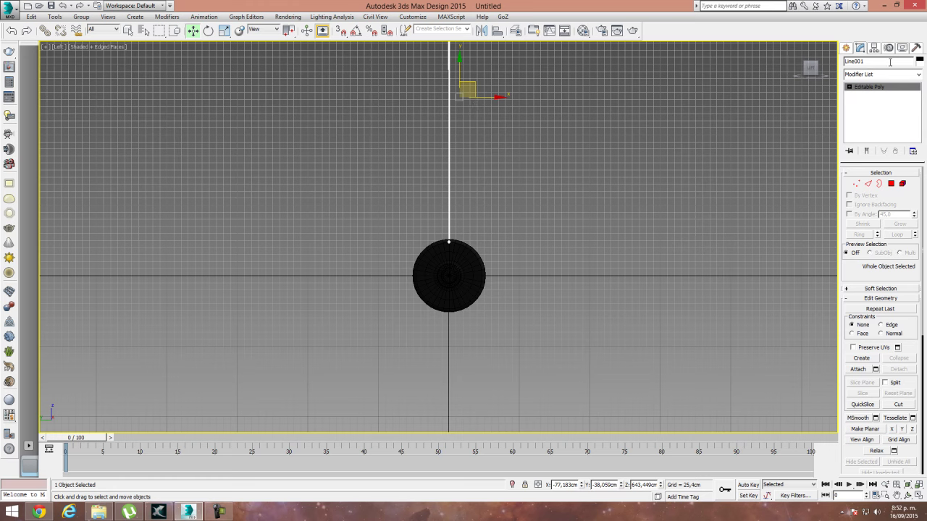
click(874, 47)
click(878, 109)
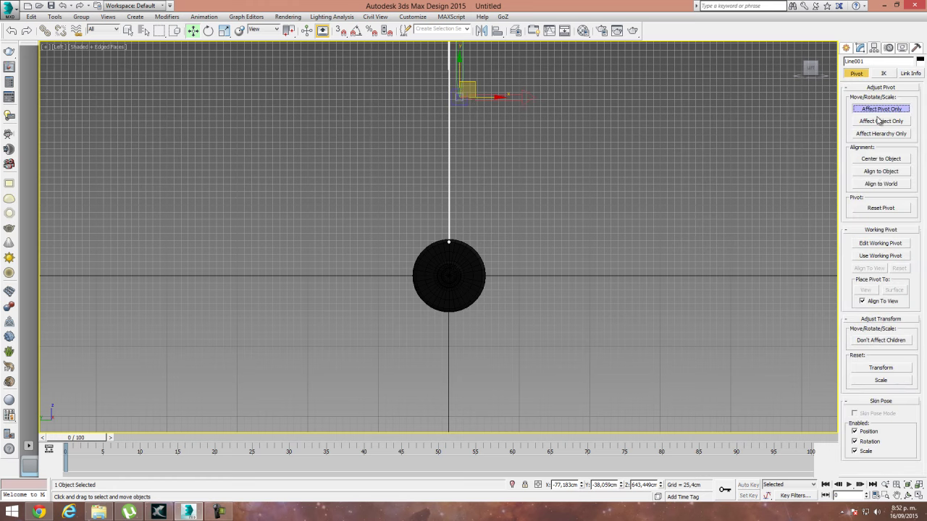
right_click(194, 31)
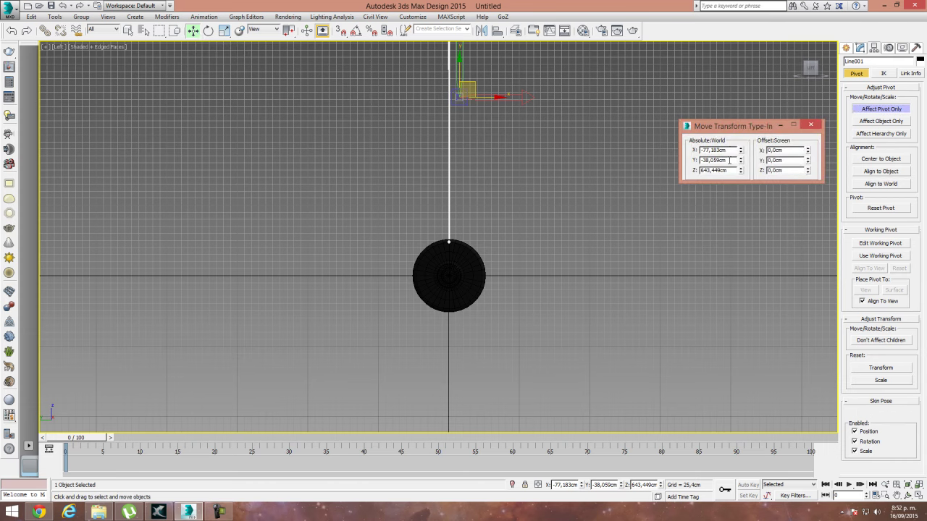
drag(730, 160, 679, 176)
text(0)
double_click(729, 160)
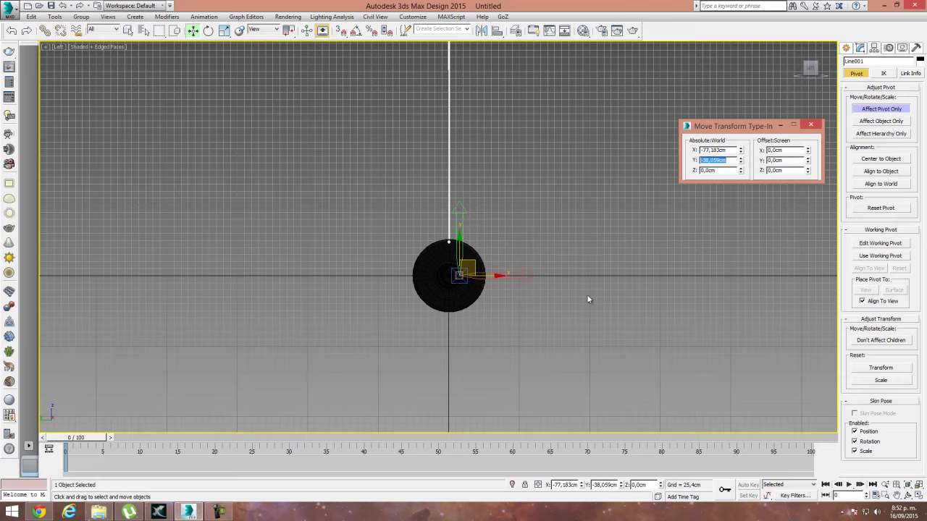
Step: Move the spoke's pivot along X to the middle of the left disc's thickness, at about -108.6 cm
key(f)
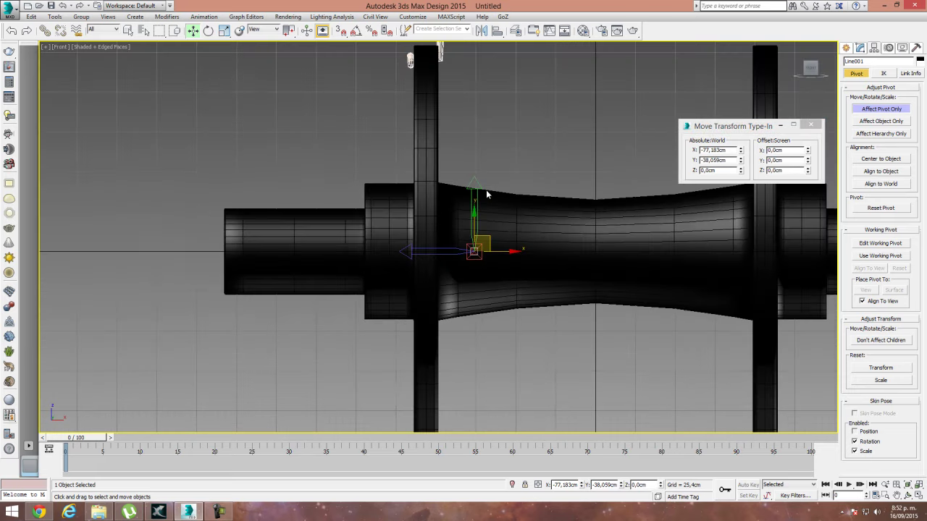
scroll(486, 194, down, 3)
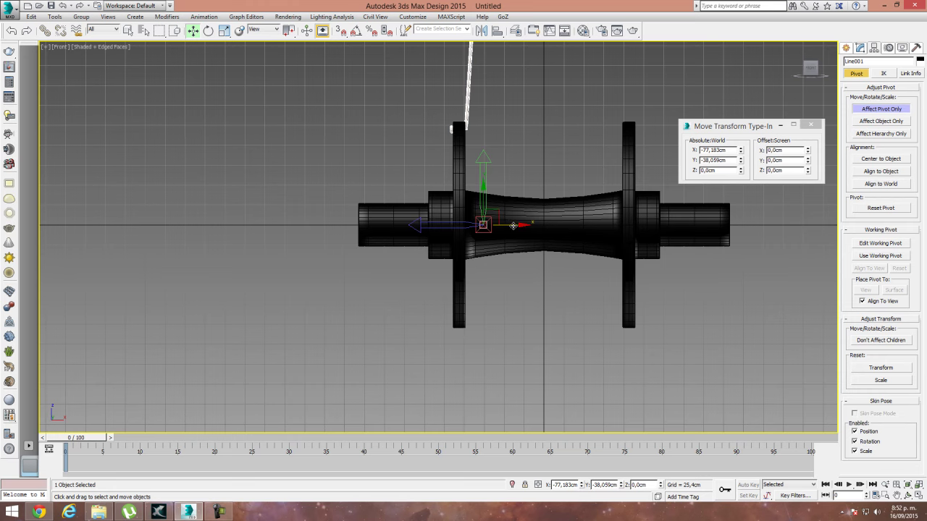
drag(513, 226, 487, 227)
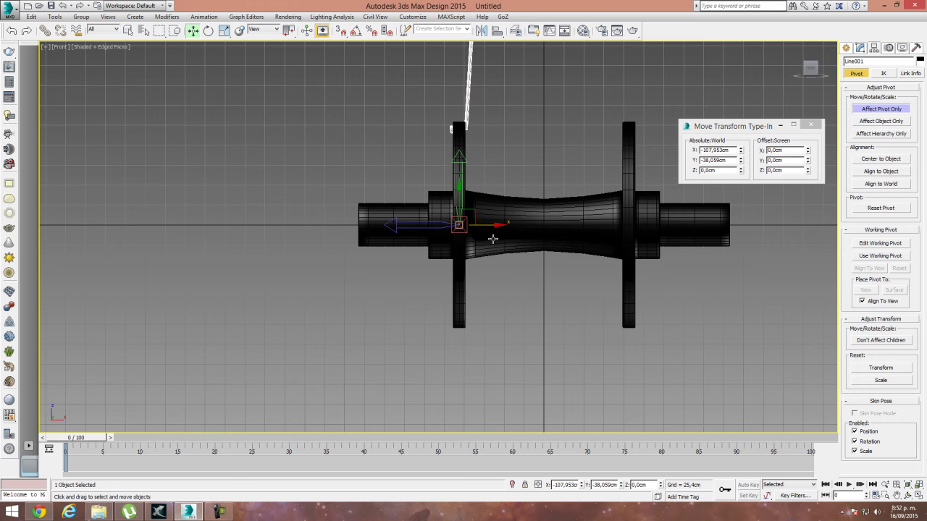
drag(490, 226, 490, 226)
click(809, 127)
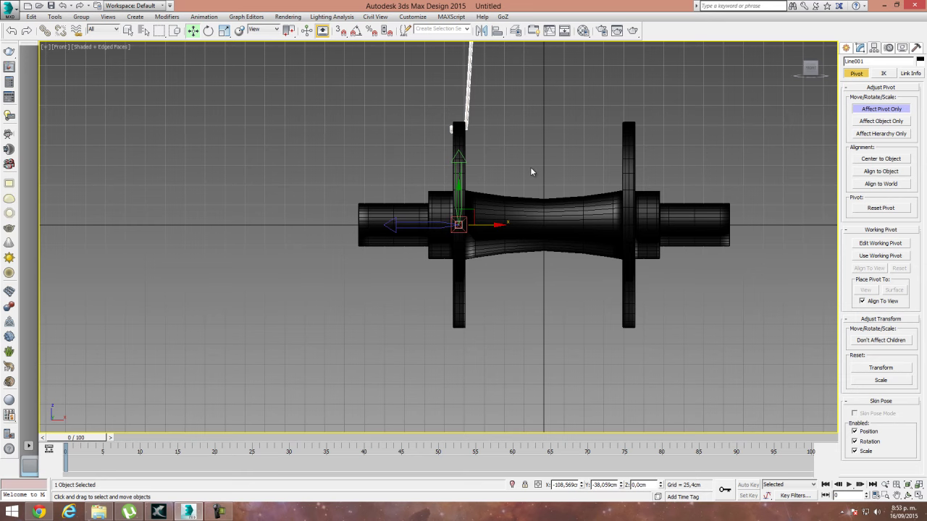
Step: Set the spoke pivot's absolute X and Y positions to 0 cm
key(l)
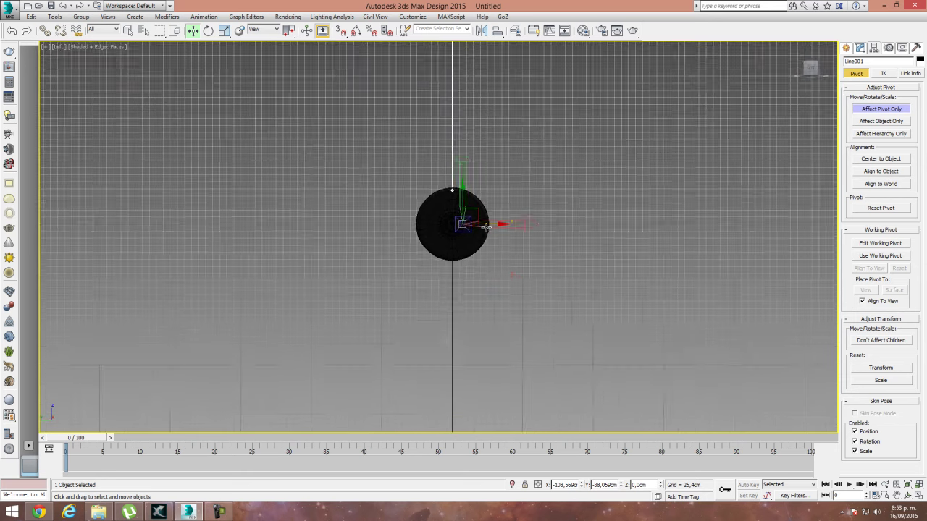
scroll(419, 207, up, 3)
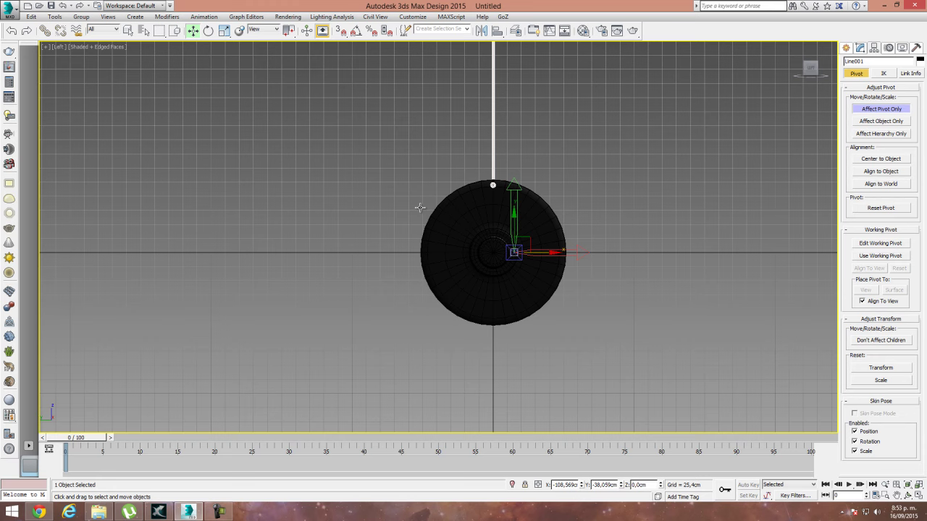
right_click(193, 33)
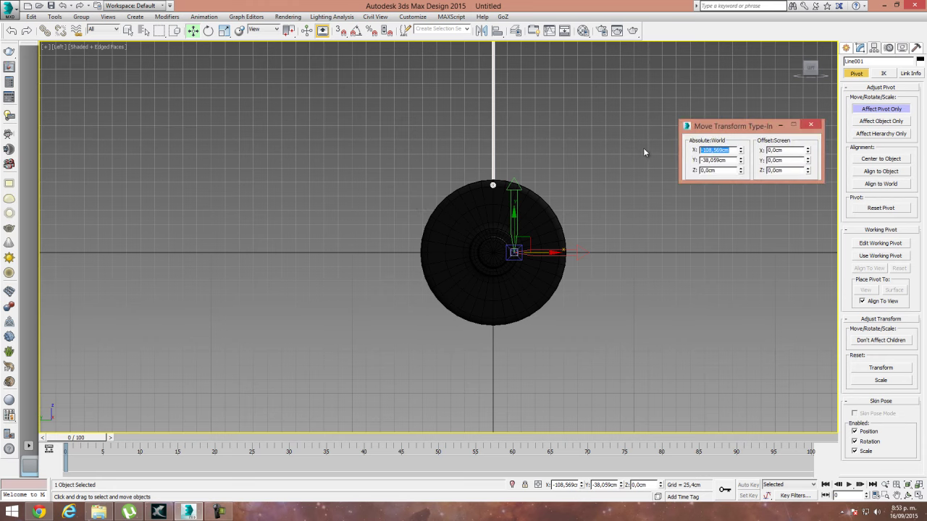
text(0)
key(Tab)
text(0)
key(Return)
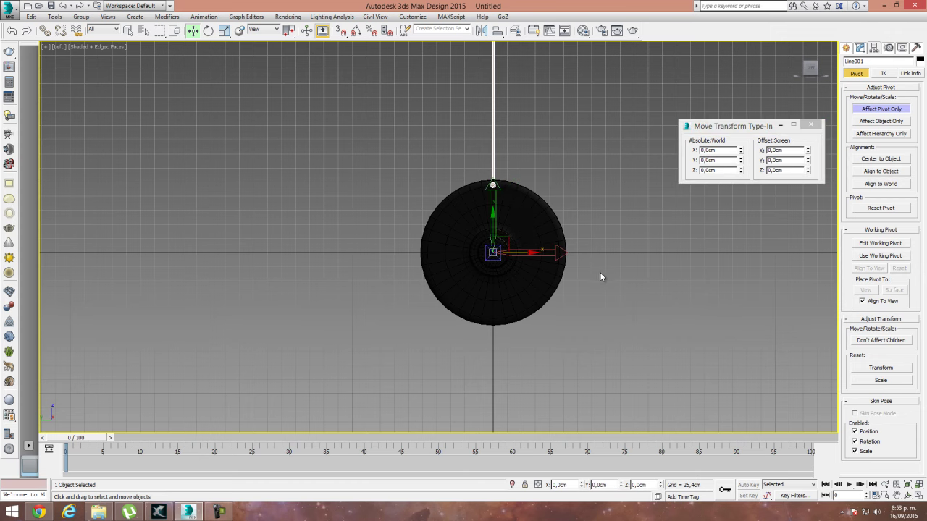
Step: Move the spoke's pivot along X to the middle of the left disc, at about -108.9 cm, and stop affecting only the pivot
key(f)
drag(570, 225, 484, 230)
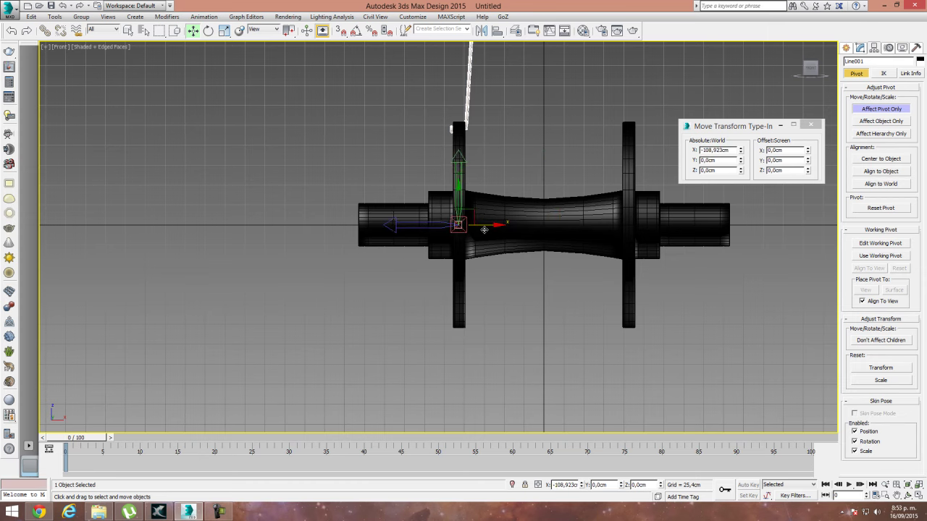
click(810, 124)
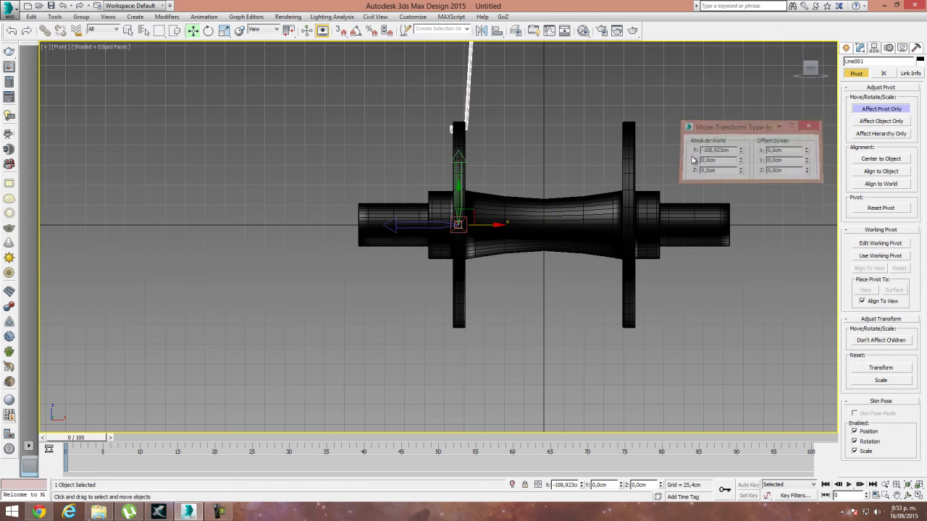
key(l)
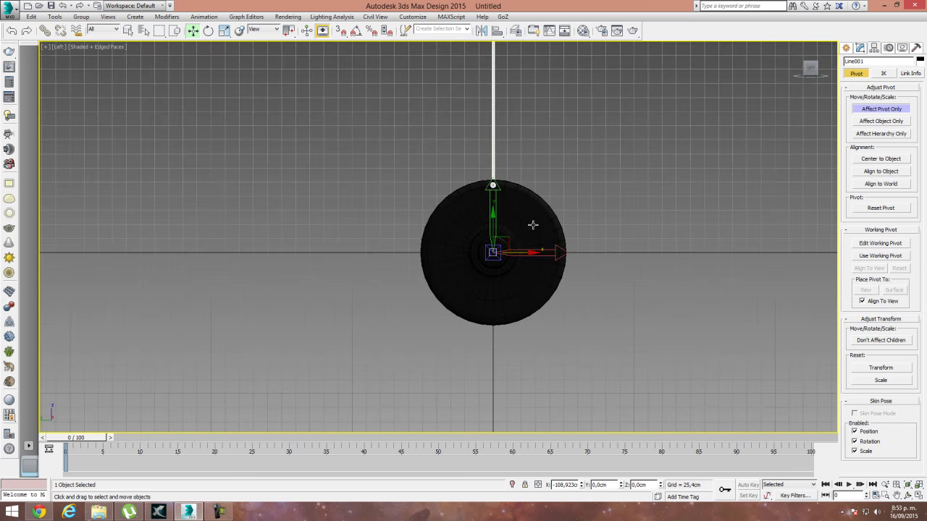
click(879, 109)
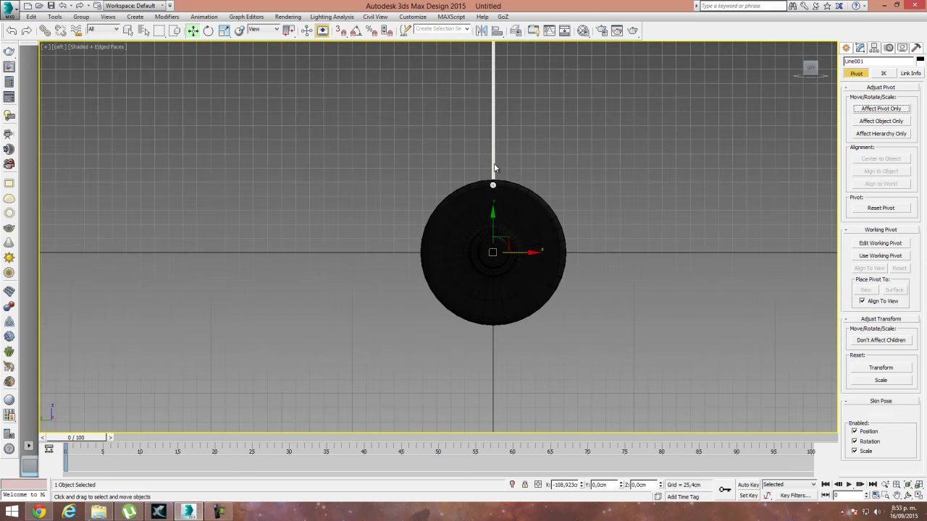
Step: Customize the user interface by adding the Array command to the main toolbar
scroll(472, 227, down, 5)
key(z)
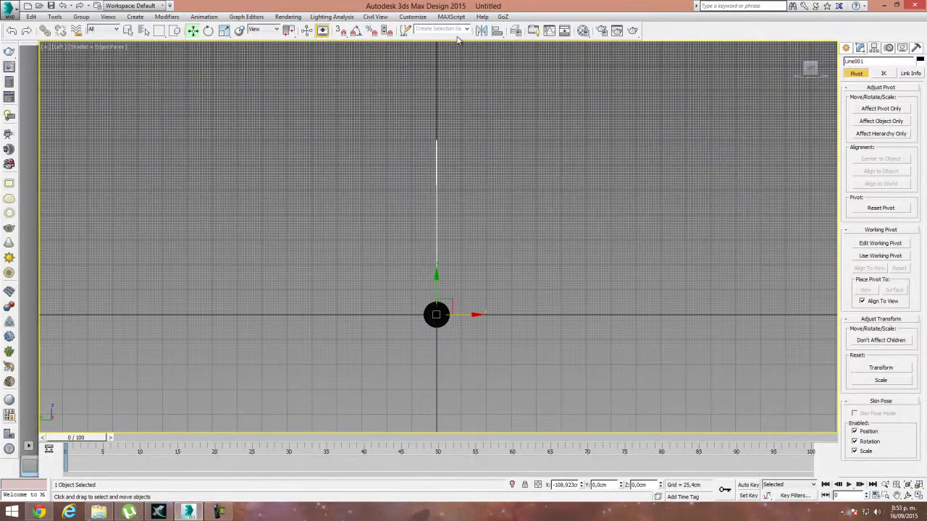
click(108, 17)
mouse_move(130, 19)
right_click(439, 34)
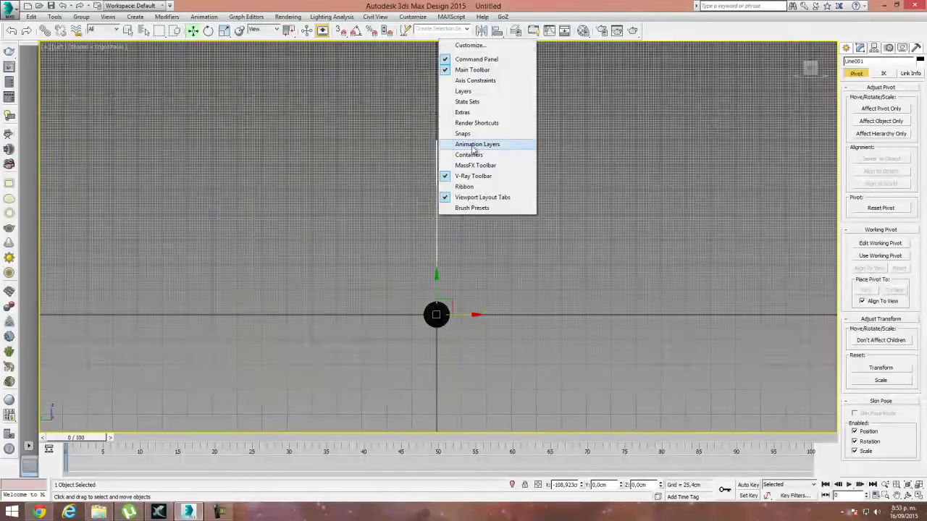
click(464, 46)
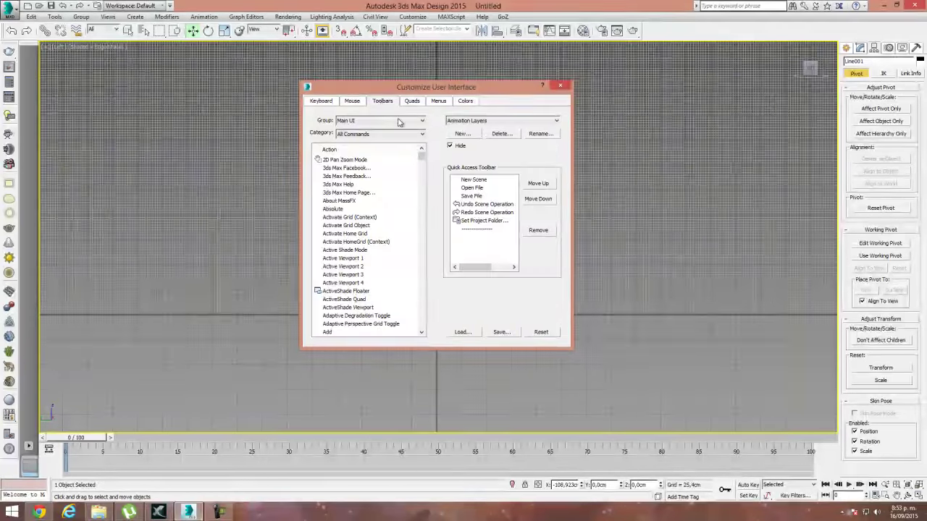
drag(422, 333, 423, 332)
drag(423, 158, 423, 167)
click(352, 183)
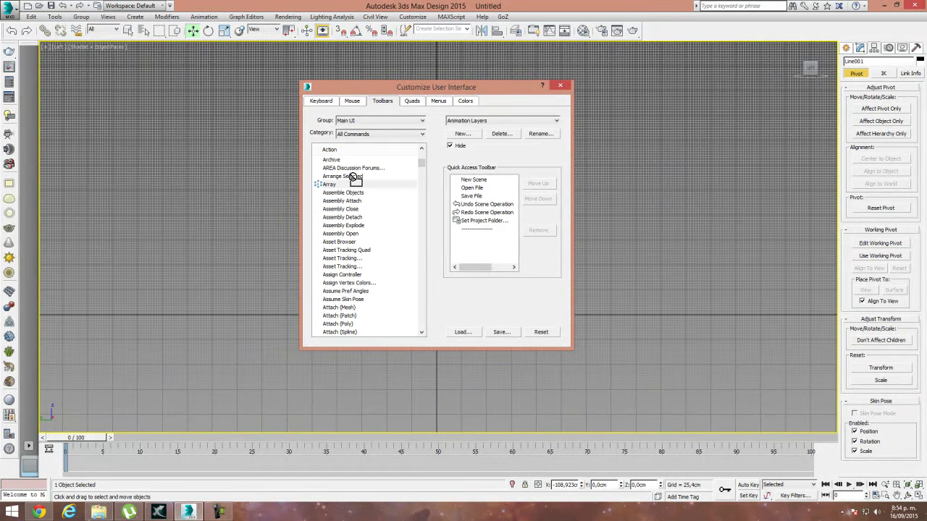
drag(524, 36, 531, 35)
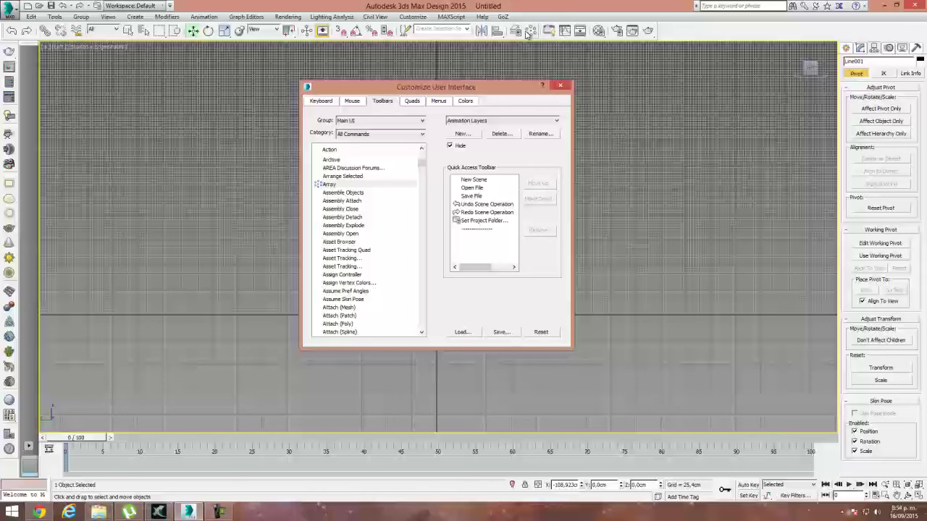
click(560, 87)
Step: Array the spoke around the hub as 30 instances with a total Z rotation of 360 degrees
click(533, 31)
drag(444, 178, 227, 88)
click(234, 144)
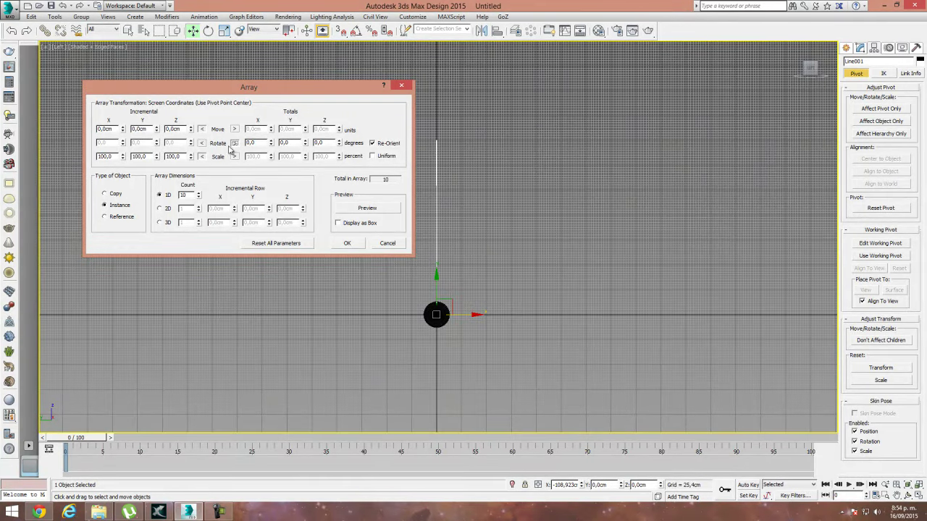
double_click(330, 143)
text(360)
key(Return)
click(364, 210)
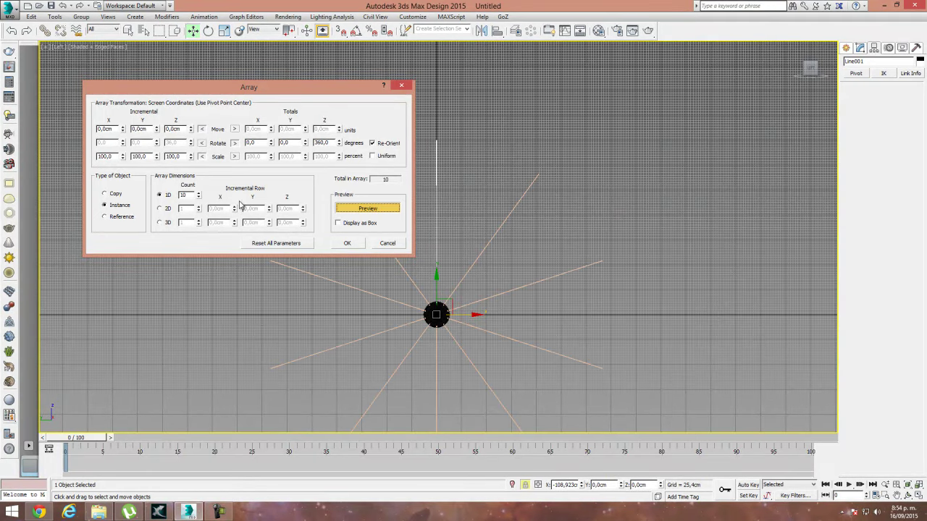
double_click(183, 196)
drag(195, 195, 99, 187)
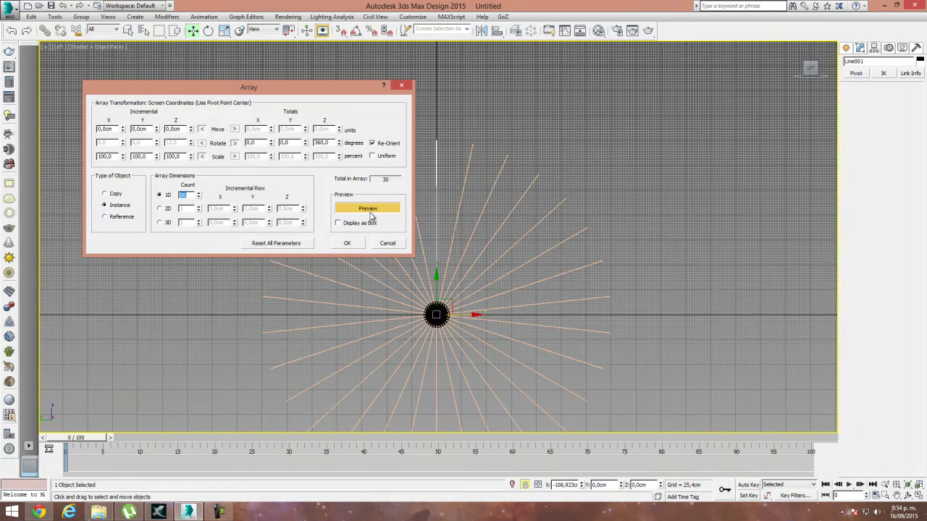
click(348, 244)
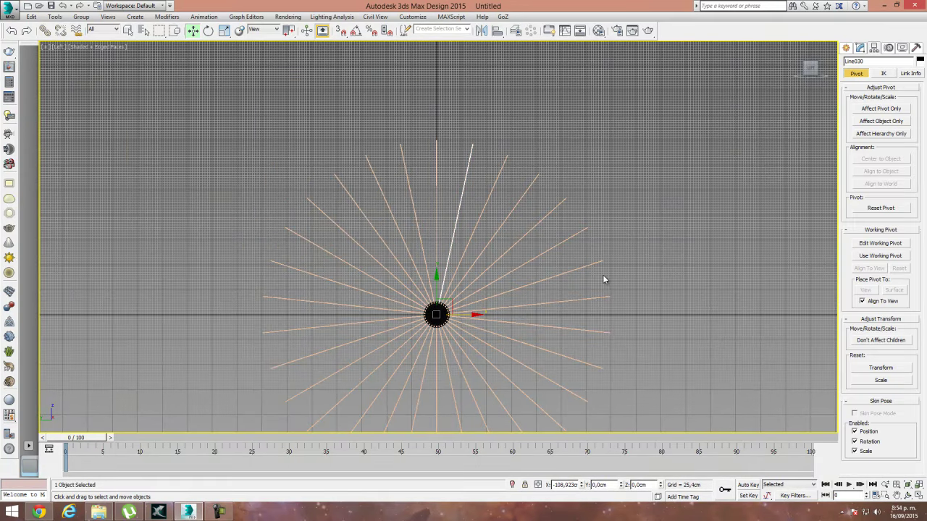
Step: Select all 30 arrayed spokes and combine them into one group with the default name
key(p)
key(z)
mouse_move(515, 305)
alt+middle_down()
mouse_move(426, 316)
mouse_move(517, 302)
alt+middle_up()
scroll(511, 290, down, 3)
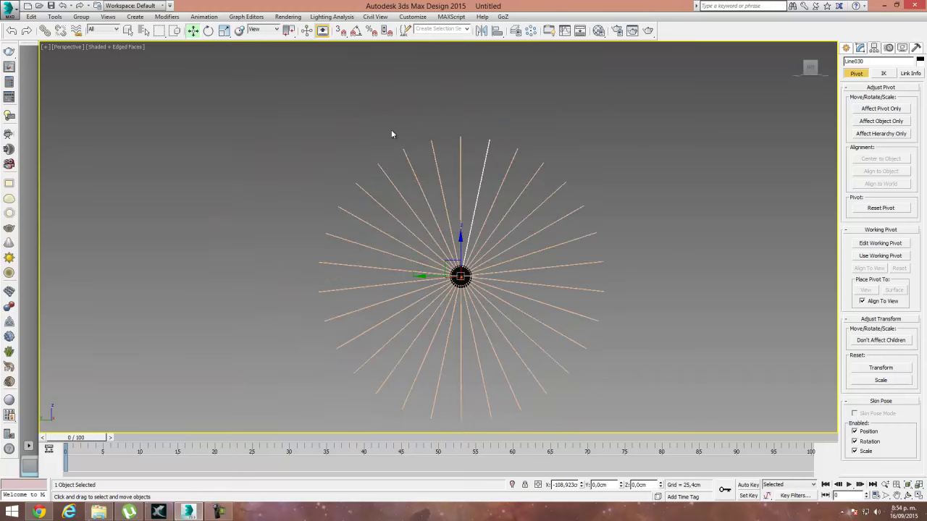
drag(619, 214, 621, 215)
ctrl+drag(712, 190, 523, 387)
ctrl+drag(328, 413, 497, 396)
ctrl+drag(392, 353, 408, 396)
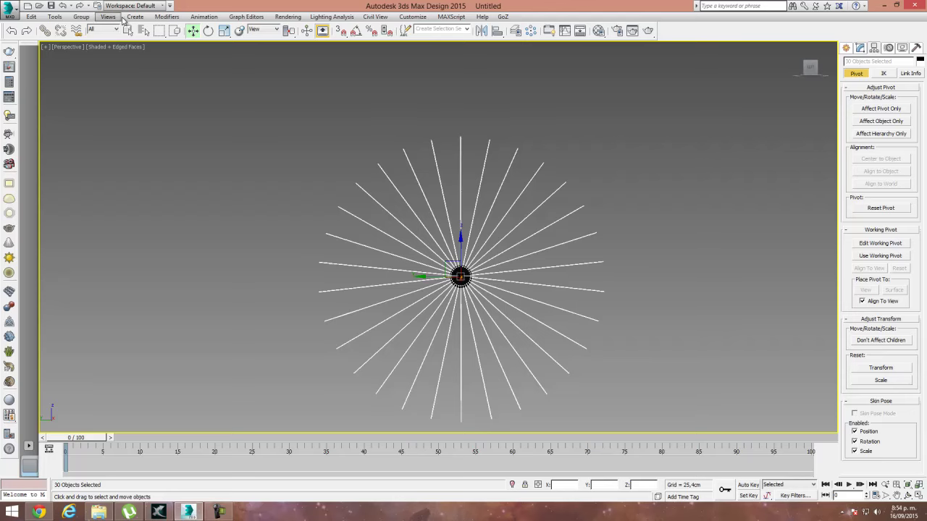
click(80, 16)
click(92, 29)
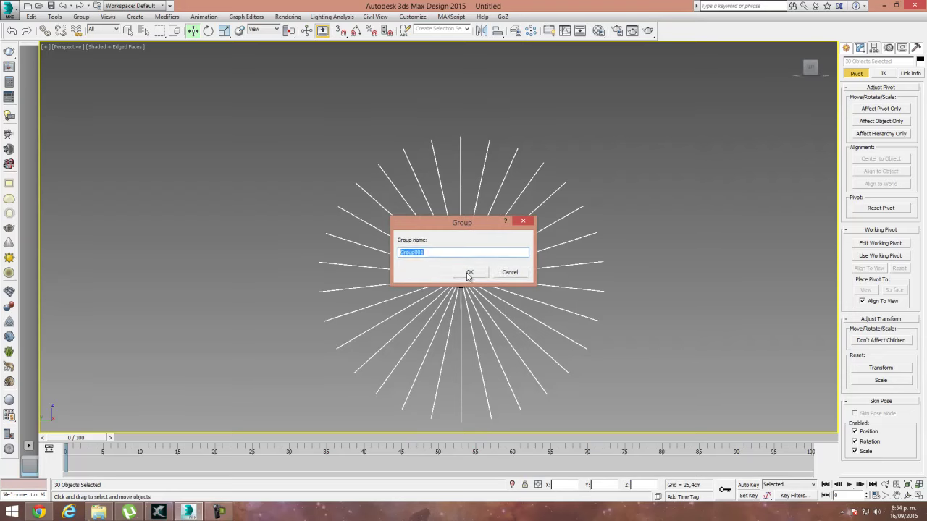
click(472, 273)
Step: Mirror the spoke group across the X axis as a copy in the front view
key(f)
middle_drag(544, 231, 430, 322)
scroll(431, 320, down, 3)
scroll(404, 170, down, 3)
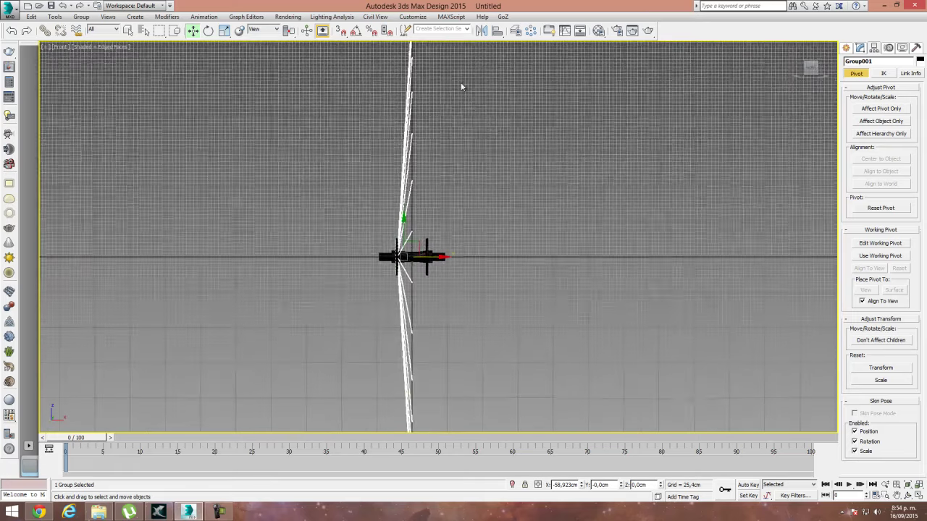
click(481, 32)
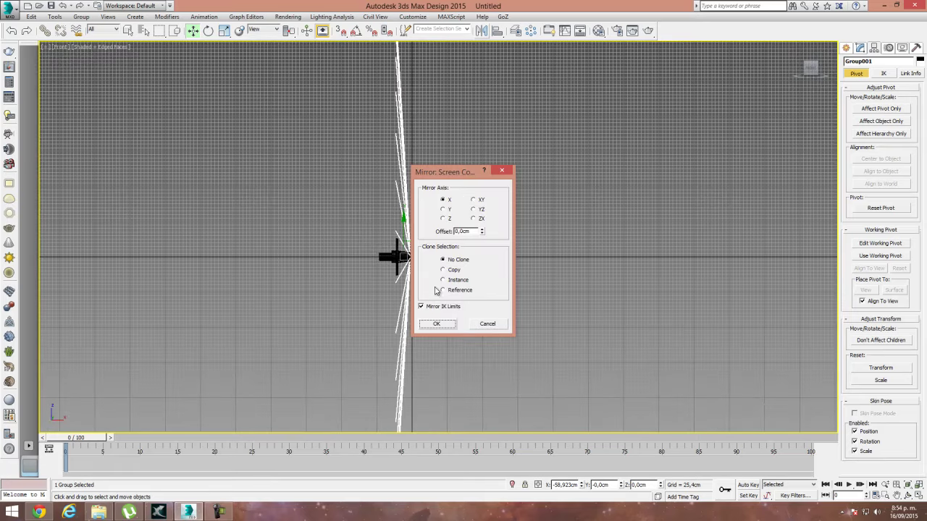
click(454, 269)
drag(450, 174, 551, 155)
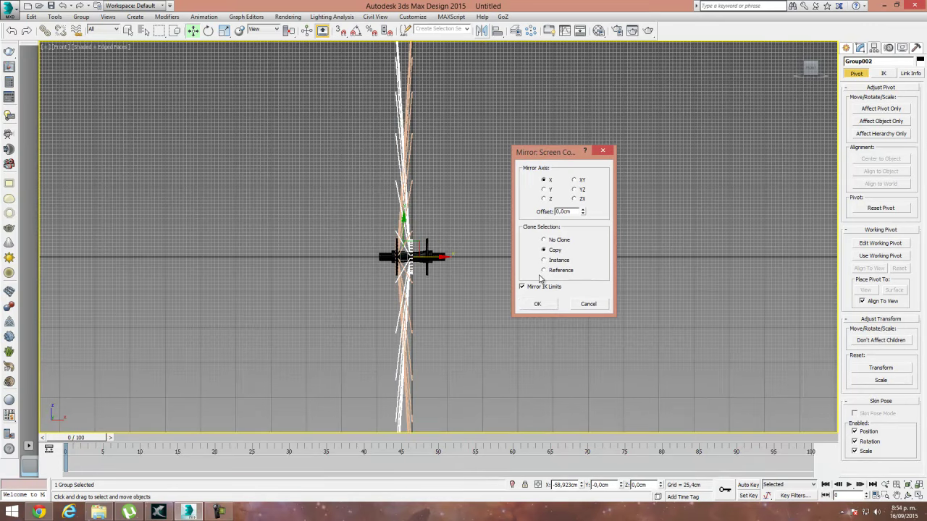
click(538, 304)
Step: Move the mirrored spoke group along X to about 58.9 cm so its spoke heads sit outside the right disc
drag(443, 257, 454, 258)
scroll(432, 262, up, 2)
scroll(432, 262, up, 6)
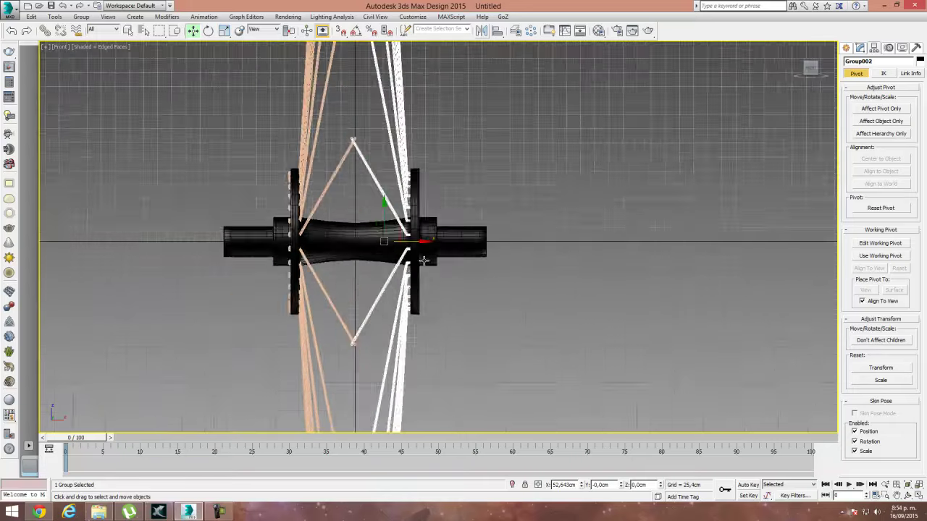
drag(406, 232, 410, 232)
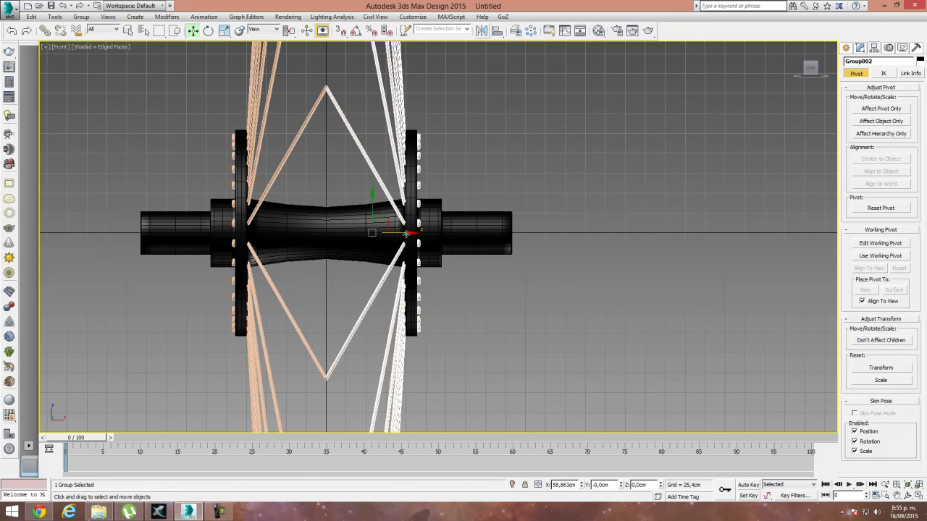
scroll(496, 298, down, 3)
key(p)
scroll(497, 298, down, 4)
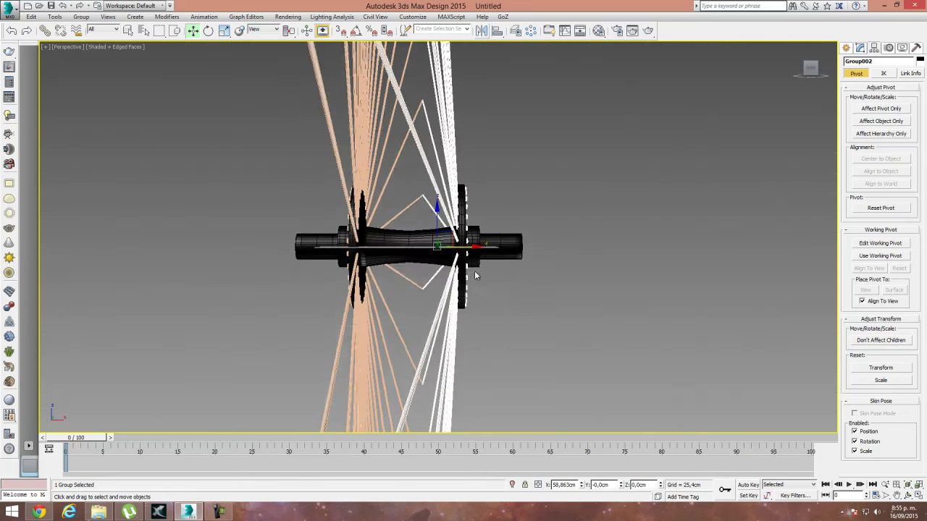
alt+middle_drag(549, 304, 458, 276)
Step: Create a cylinder with radius about 49.4 cm and height about 60.9 cm beyond the hub's right axle end in the front view
key(l)
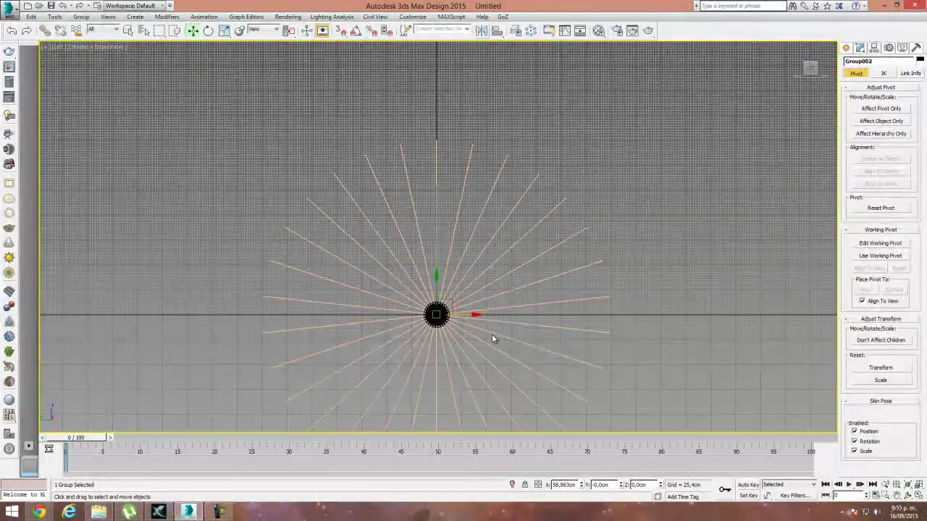
key(f)
scroll(463, 328, up, 4)
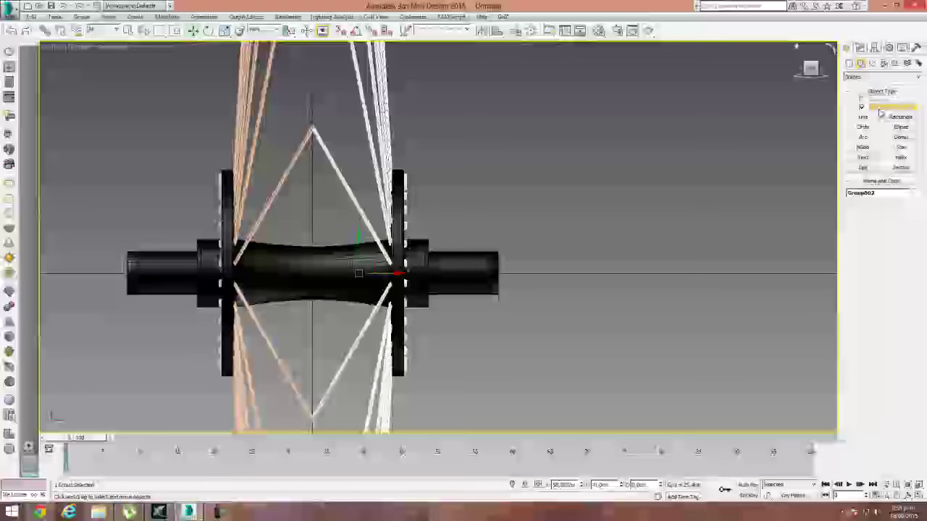
click(850, 63)
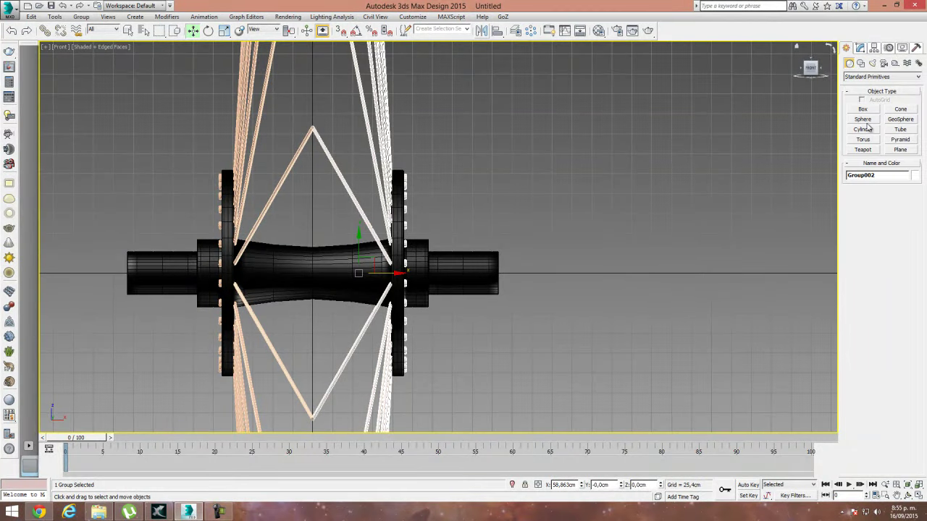
click(864, 130)
drag(595, 272, 632, 290)
click(608, 189)
click(193, 31)
Step: Set the new cylinder's number of sides to 8
click(861, 47)
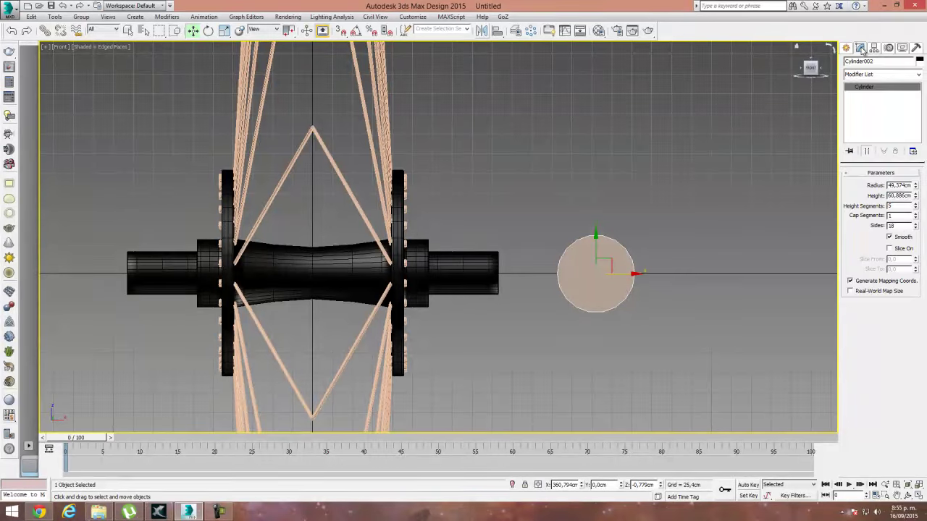
text(8)
key(Return)
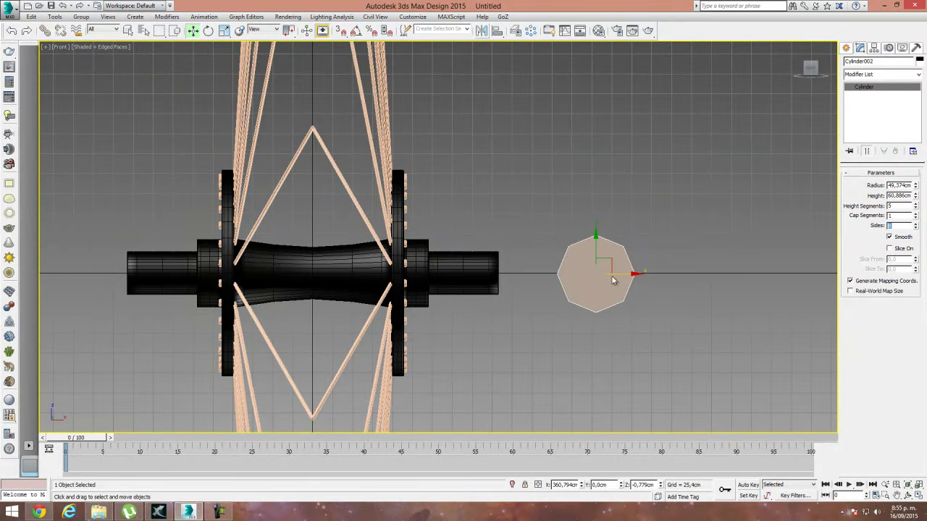
Step: Rotate the cylinder 90 degrees with angle snap so its axis runs parallel to the hub axle
click(208, 30)
click(356, 30)
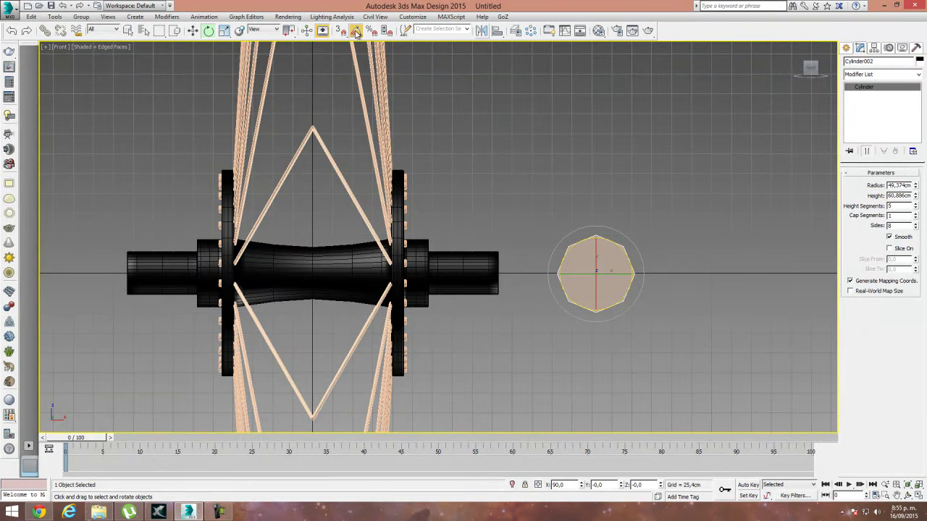
drag(583, 275, 619, 275)
key(w)
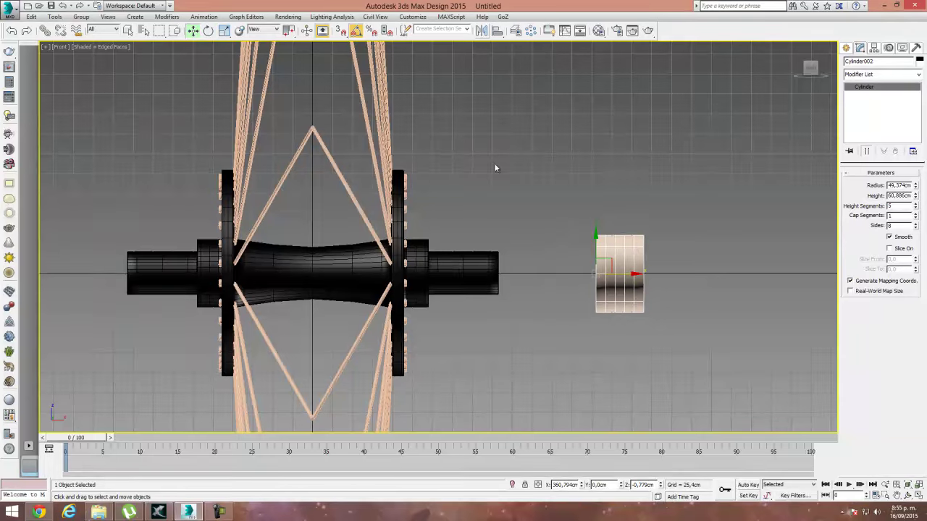
Step: Set the cylinder's height segments to 2 and inspect its shape in perspective
click(916, 209)
click(915, 209)
click(915, 208)
click(915, 209)
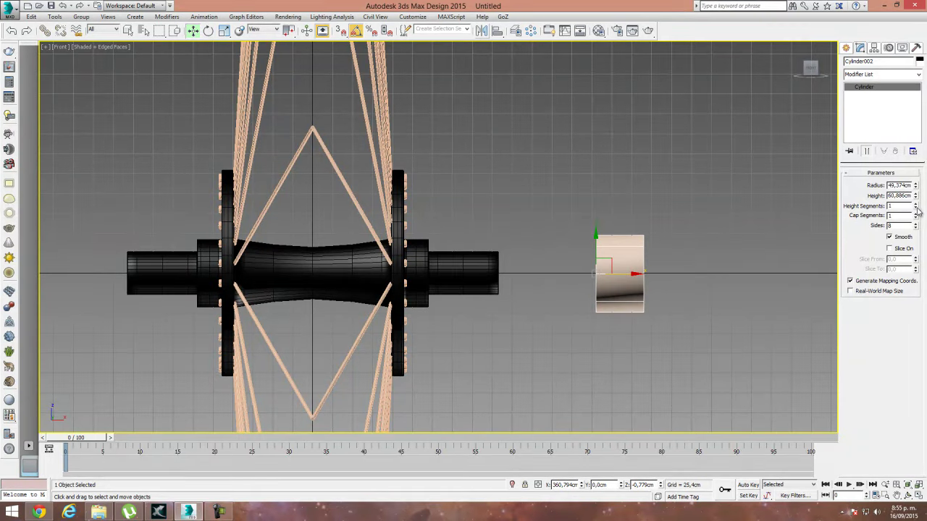
click(916, 205)
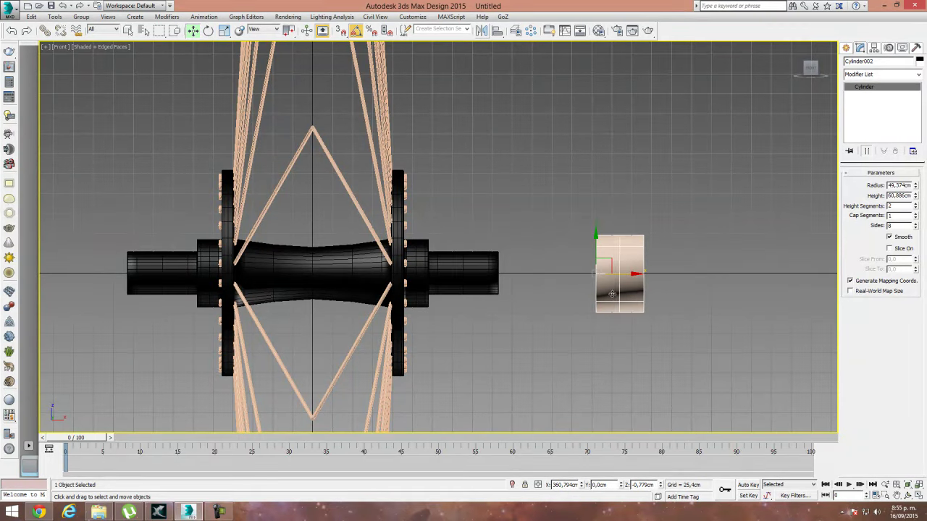
key(p)
alt+middle_drag(703, 306, 677, 282)
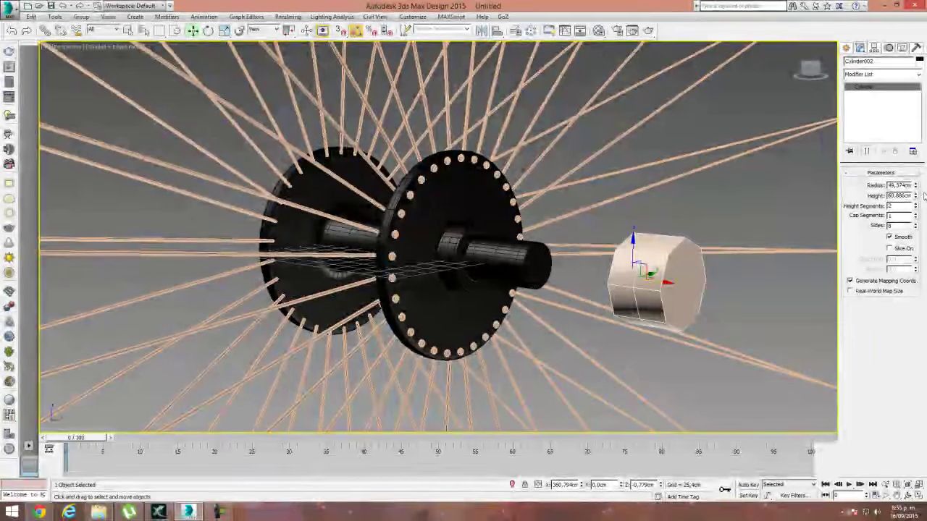
Step: Reduce the eight-sided cylinder's height to about 22.5 cm and place it and a copy on the hub's two axle ends
drag(917, 201, 917, 228)
alt+middle_drag(560, 319, 548, 335)
drag(670, 281, 487, 282)
alt+middle_drag(487, 282, 555, 289)
key(f)
mouse_move(540, 254)
shift+mouse_down()
mouse_move(239, 255)
mouse_move(268, 257)
shift+mouse_up()
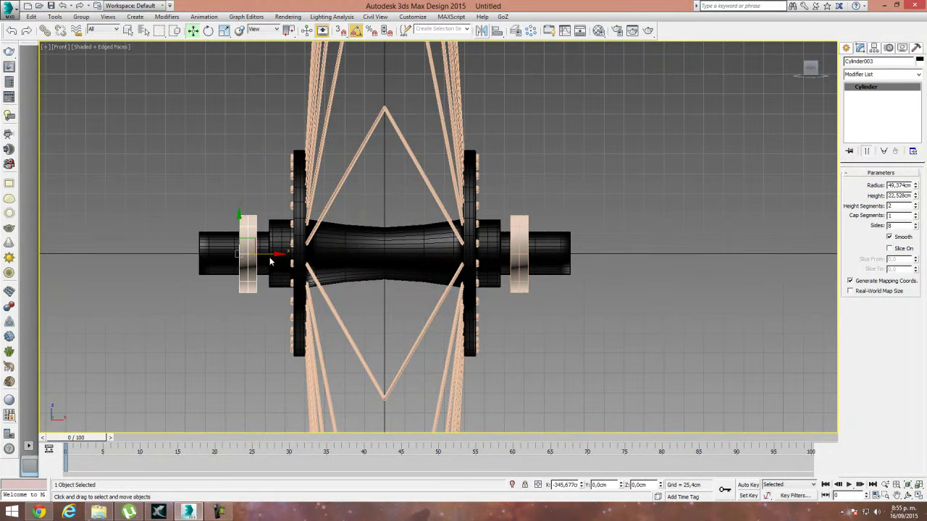
Step: Select both eight-sided cylinders on the axle and change their object colour to the grey custom colour
click(461, 297)
ctrl+click(522, 241)
click(920, 61)
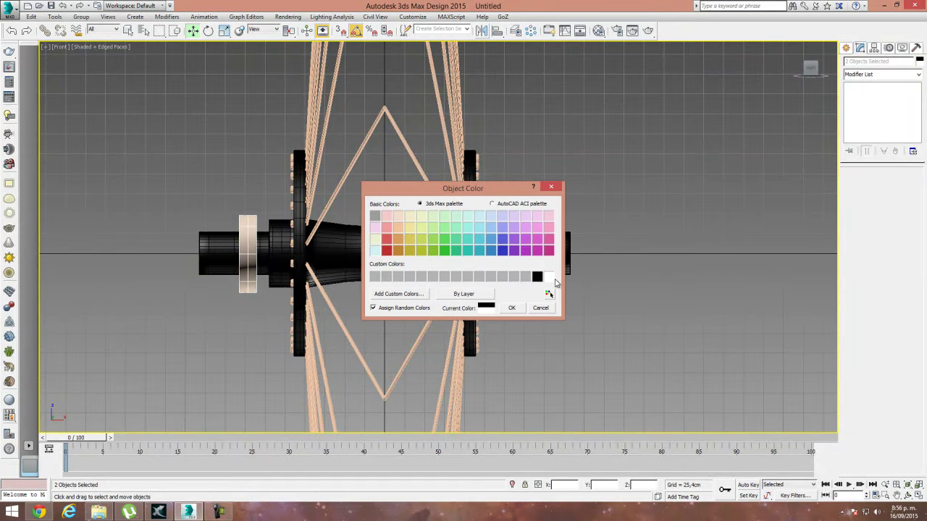
click(526, 278)
click(512, 308)
click(640, 303)
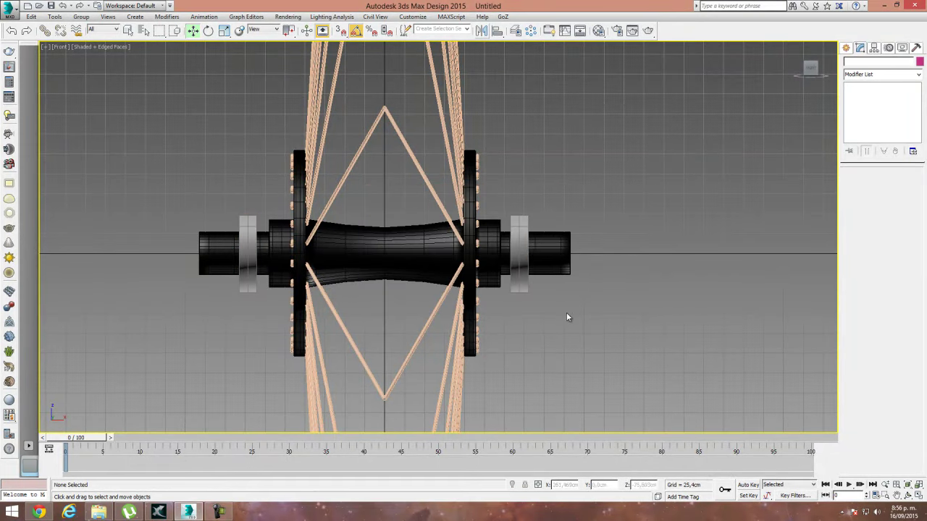
Step: Hide the edged faces and examine the finished hub and spokes from several angles in perspective
key(F4)
scroll(532, 292, down, 3)
mouse_move(509, 320)
middle_down()
mouse_move(545, 277)
mouse_move(555, 289)
mouse_move(534, 341)
middle_up()
key(p)
scroll(534, 341, down, 8)
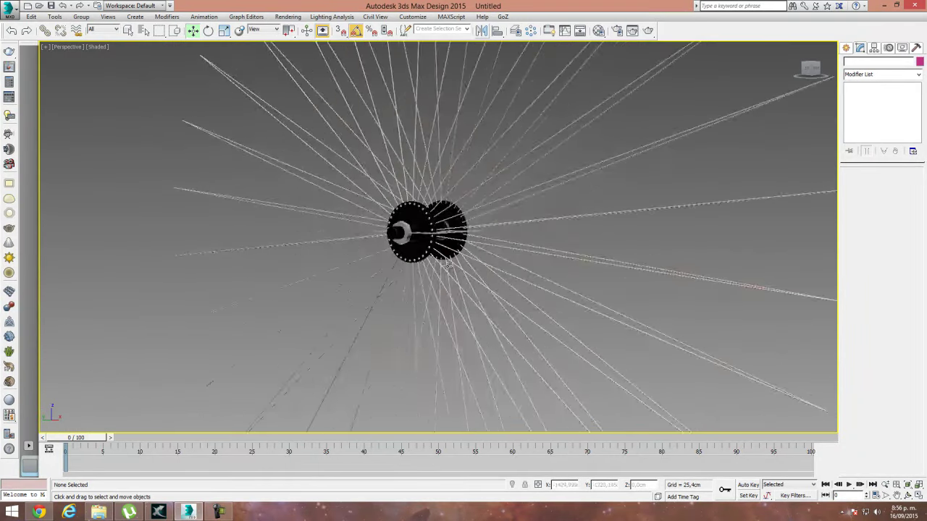
alt+middle_drag(468, 210, 403, 274)
scroll(397, 278, up, 10)
scroll(471, 270, down, 8)
scroll(478, 263, down, 5)
alt+middle_drag(483, 262, 471, 266)
middle_drag(563, 281, 453, 289)
scroll(420, 289, up, 3)
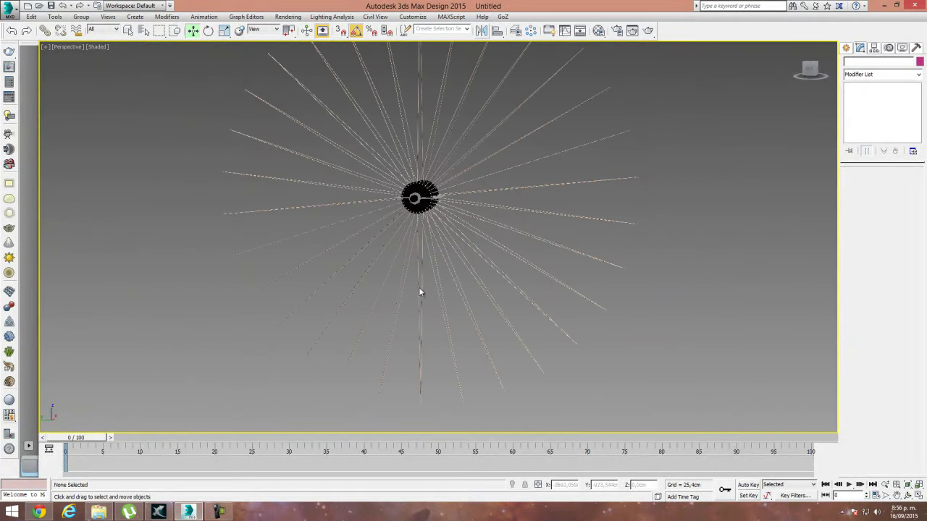
click(217, 512)
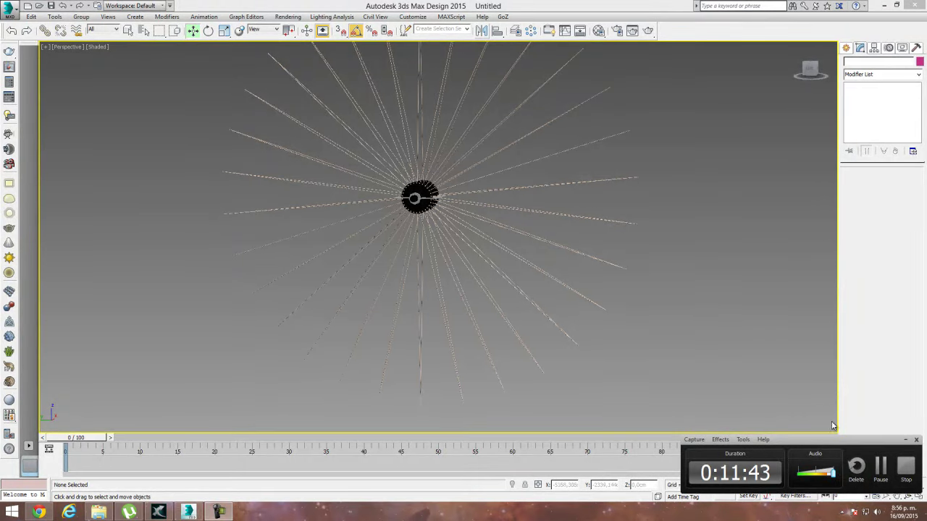
click(905, 440)
Step: Group all the wheel parts in the left view and move the group up and away from the origin
scroll(473, 220, down, 3)
middle_drag(474, 220, 468, 268)
key(t)
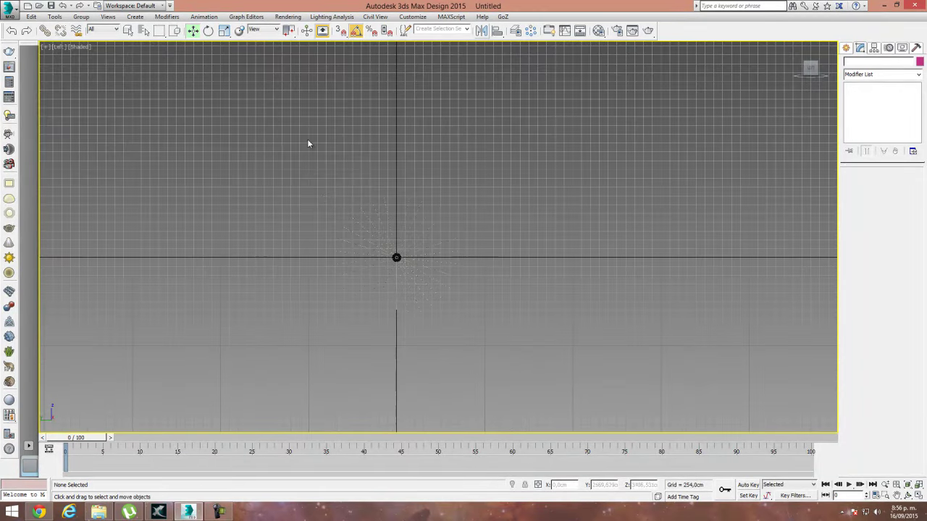
drag(307, 144, 552, 380)
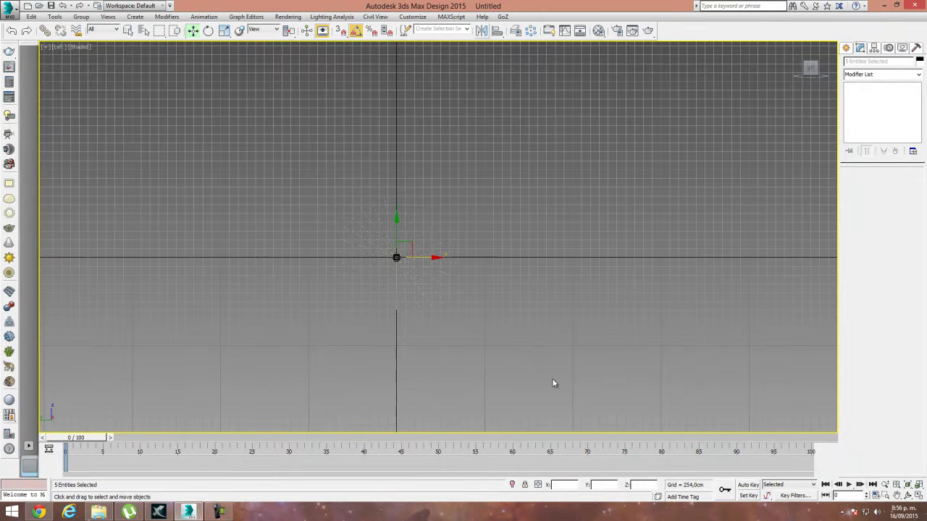
click(81, 16)
click(93, 29)
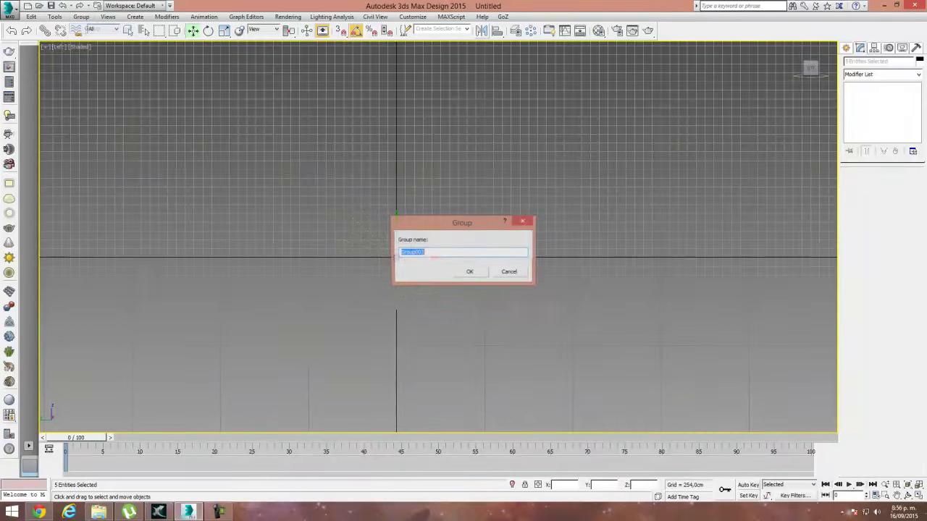
click(478, 273)
drag(291, 233, 113, 148)
click(346, 263)
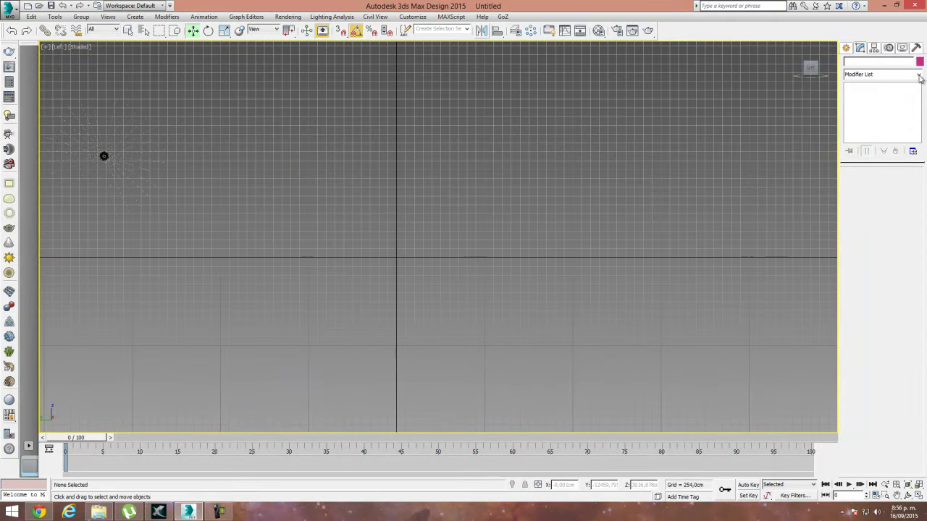
Step: Draw an open zigzag line of five corner points near the origin in the left view
click(846, 47)
click(860, 63)
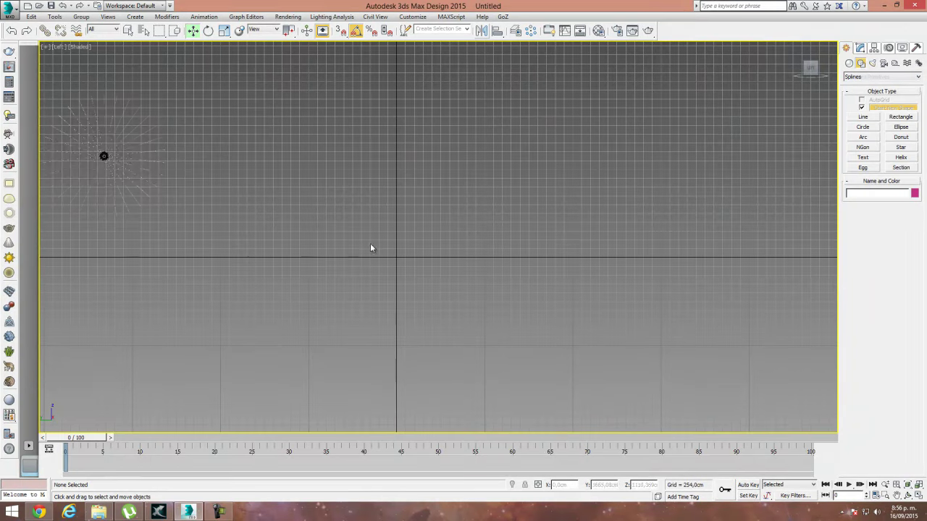
click(862, 117)
click(276, 209)
click(324, 303)
click(444, 279)
click(442, 208)
click(522, 165)
right_click(565, 241)
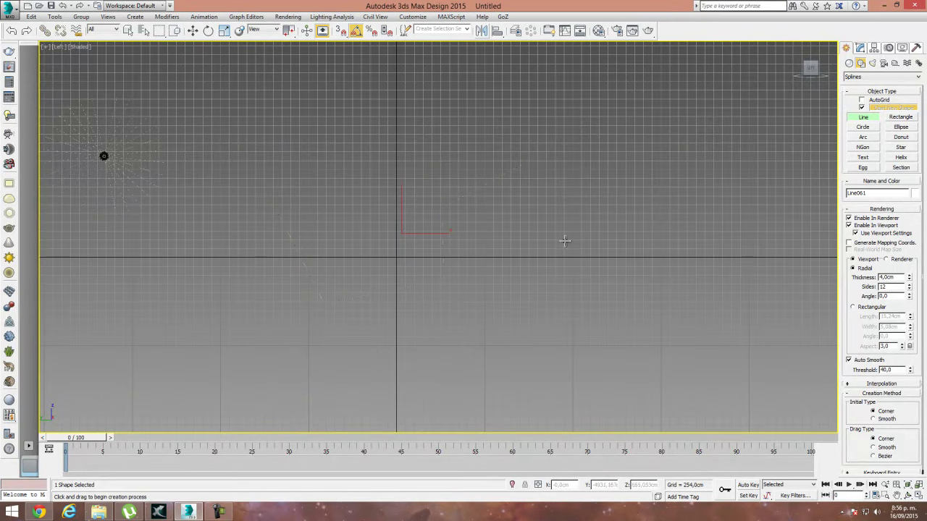
key(w)
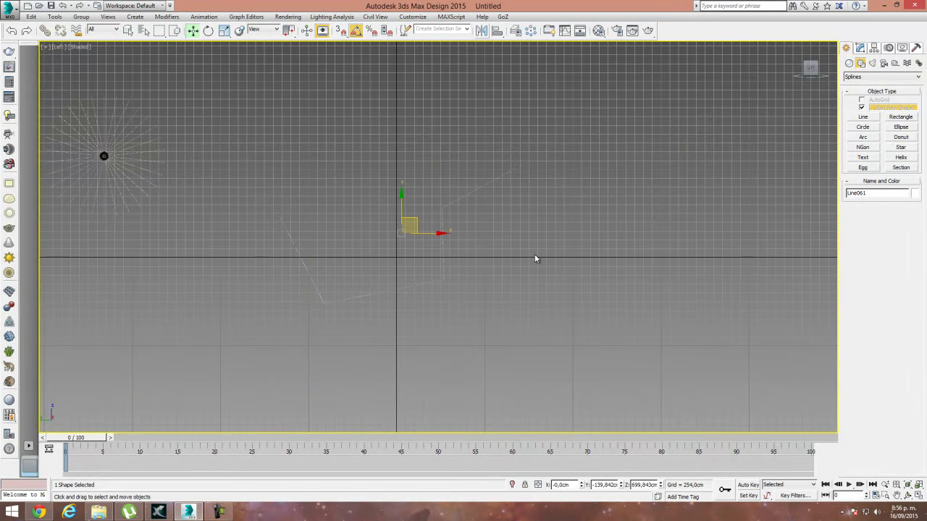
Step: Disable the zigzag line's viewport settings, viewport rendering and renderer options so it is a plain spline
key(p)
alt+middle_drag(525, 264, 499, 267)
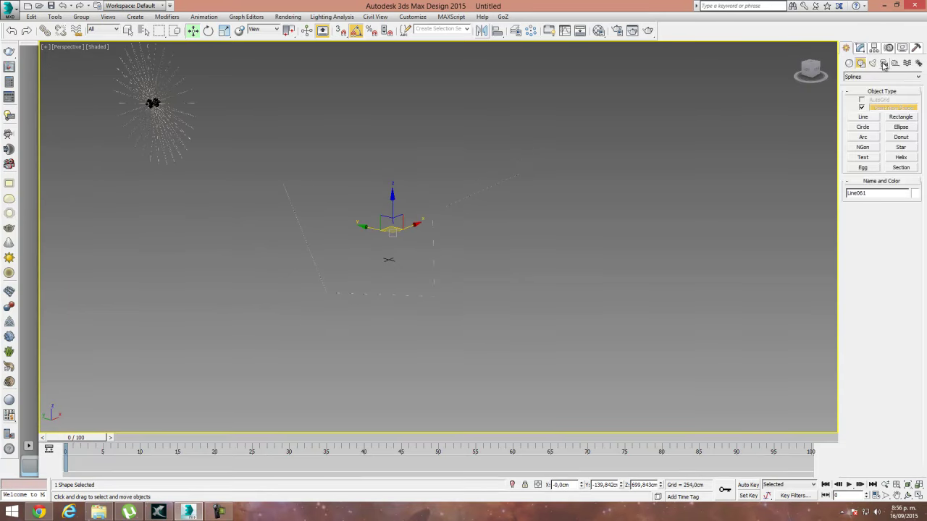
click(860, 48)
click(855, 198)
click(848, 190)
click(848, 182)
alt+middle_drag(480, 253, 507, 250)
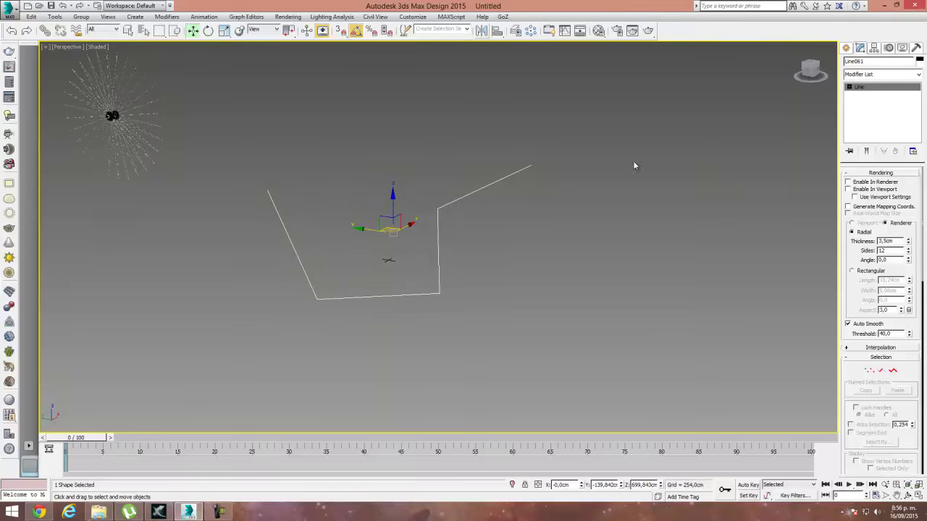
Step: Draw a small circle beyond the line's upper end and a larger circle with a radius of about 359 cm beside it
click(846, 48)
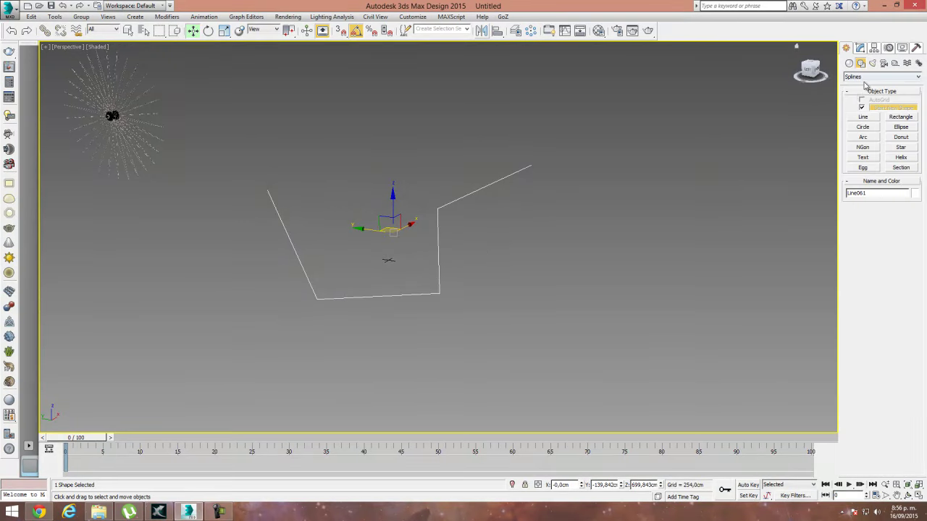
click(862, 127)
alt+middle_drag(561, 253, 572, 251)
key(f)
key(l)
middle_drag(532, 186, 511, 193)
drag(538, 153, 538, 149)
middle_drag(534, 205, 565, 178)
scroll(513, 192, up, 2)
mouse_move(485, 241)
mouse_down()
mouse_move(487, 233)
mouse_move(503, 239)
mouse_up()
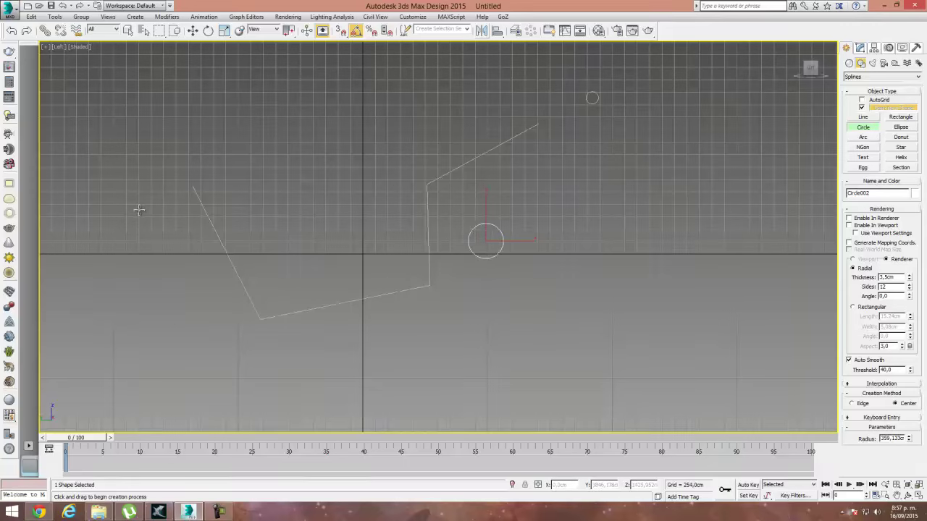
click(857, 127)
Step: Create a Loft compound object from the zigzag line, using the small circle as an instanced shape
click(847, 50)
click(882, 76)
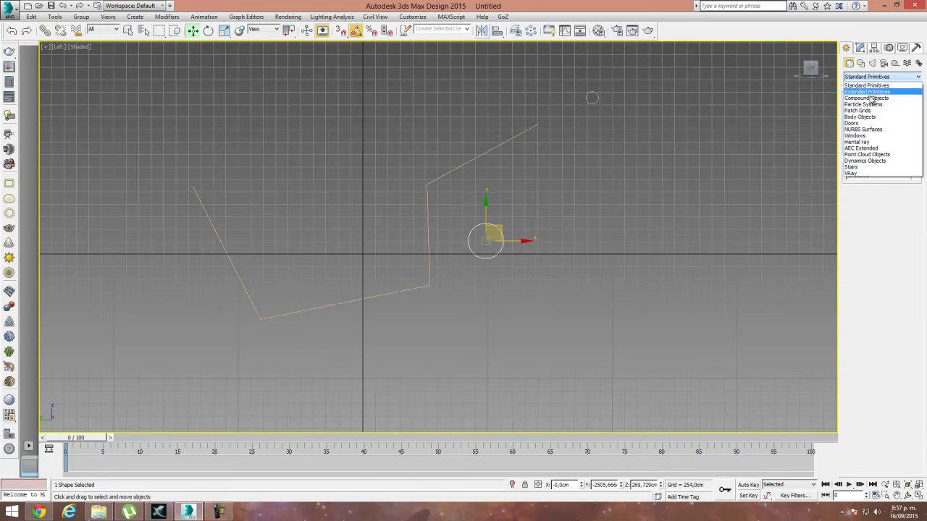
click(880, 99)
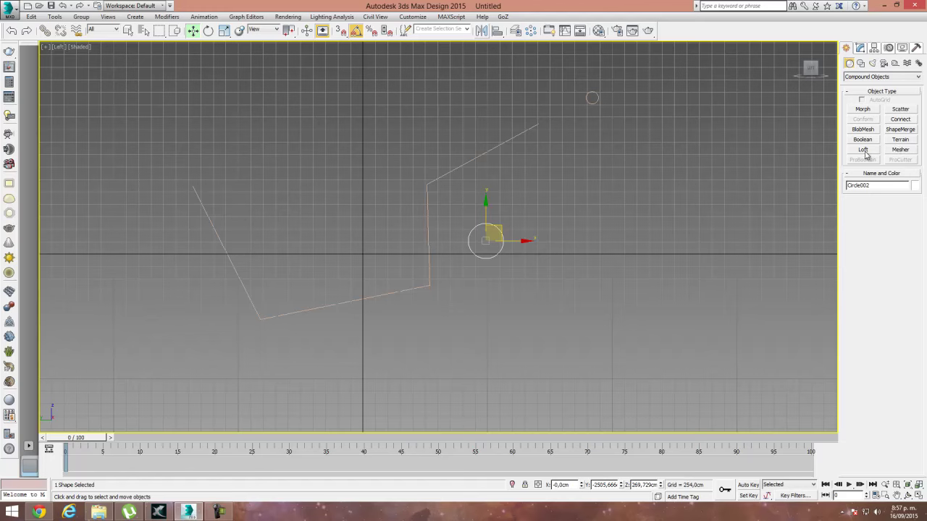
click(449, 172)
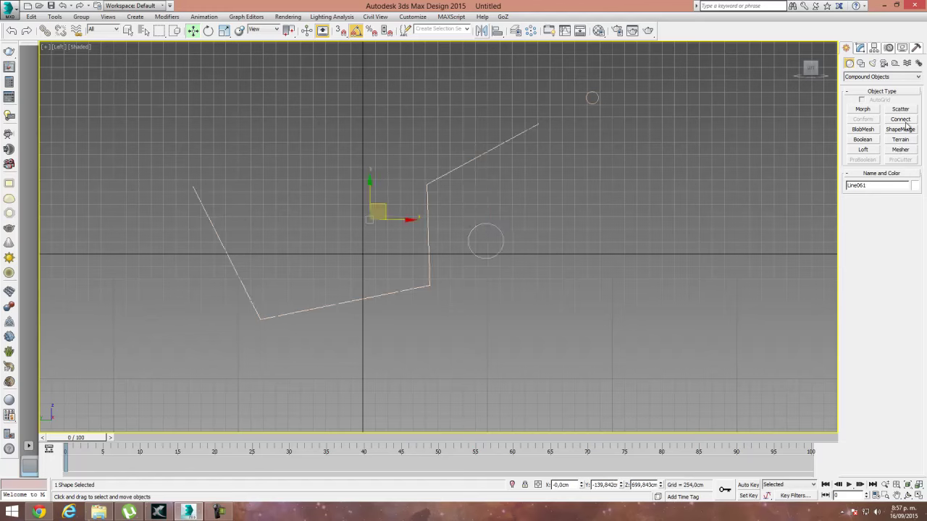
click(863, 149)
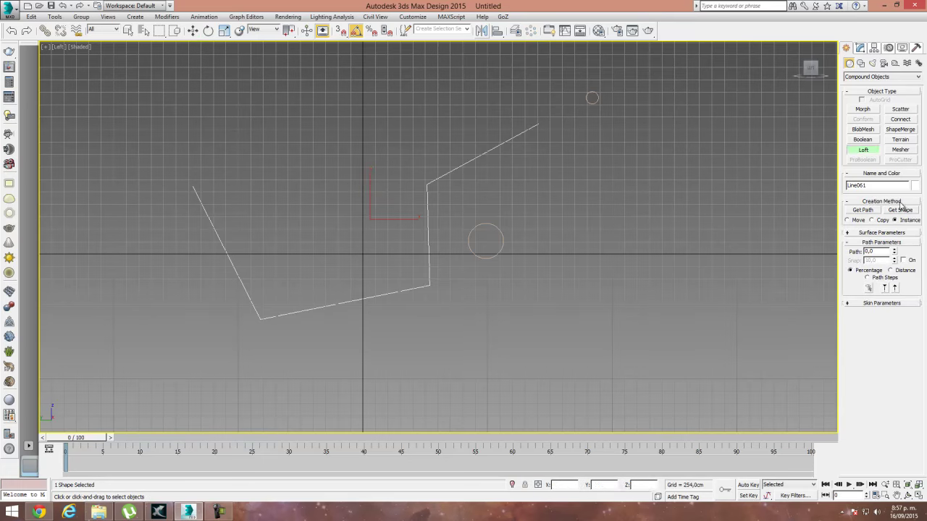
click(901, 210)
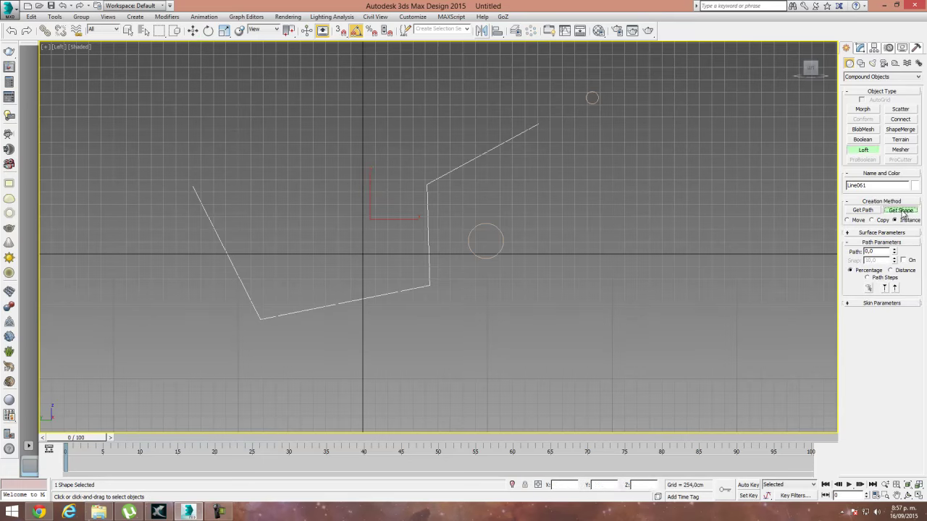
click(593, 98)
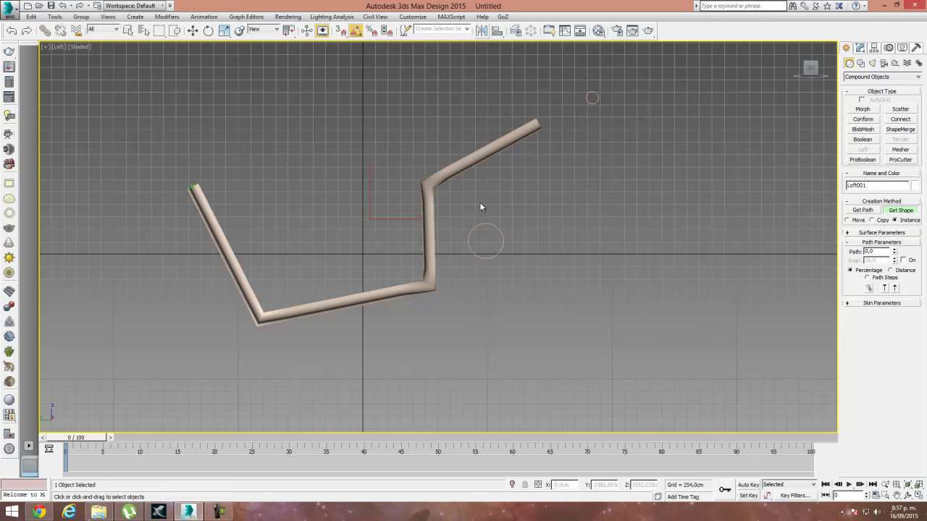
Step: Set the loft's path position to 58.326 percent at the middle bend in wireframe and assign the larger circle there
key(F3)
middle_drag(411, 243, 422, 229)
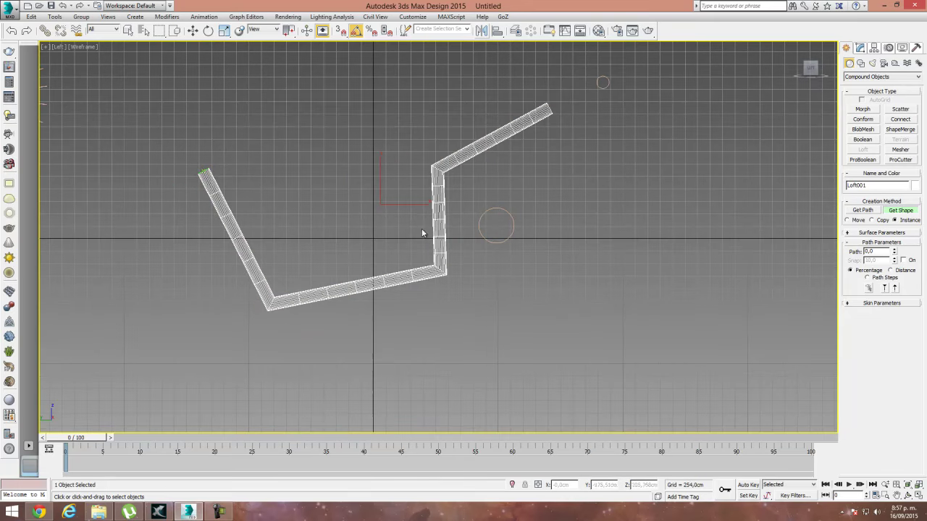
click(192, 31)
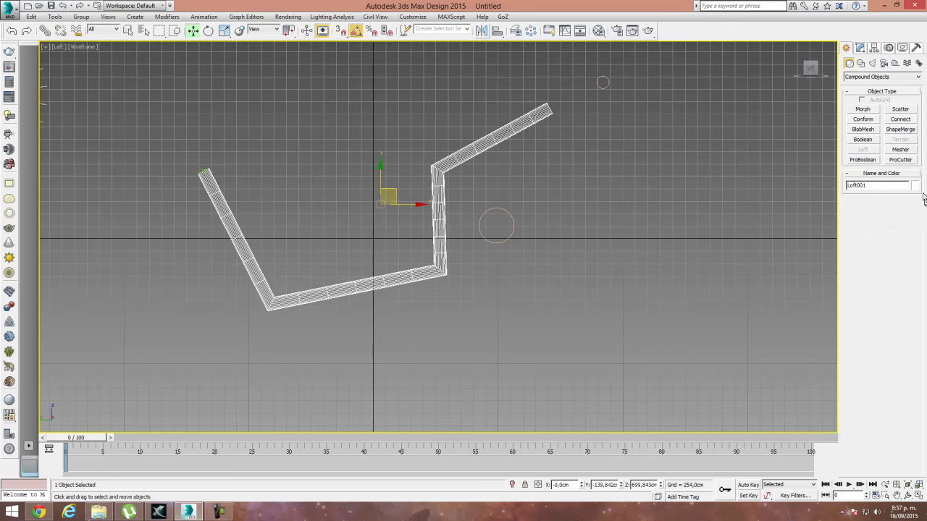
click(860, 48)
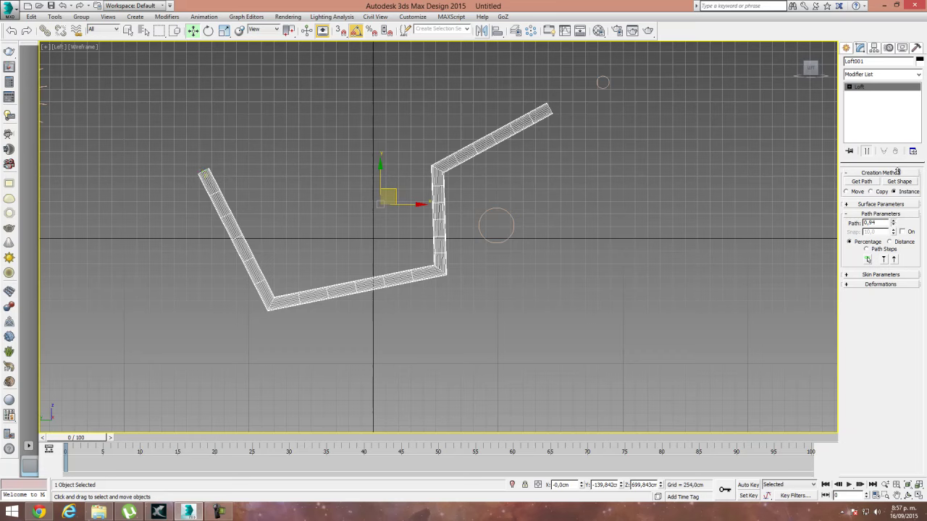
drag(875, 75, 868, 503)
scroll(435, 186, up, 8)
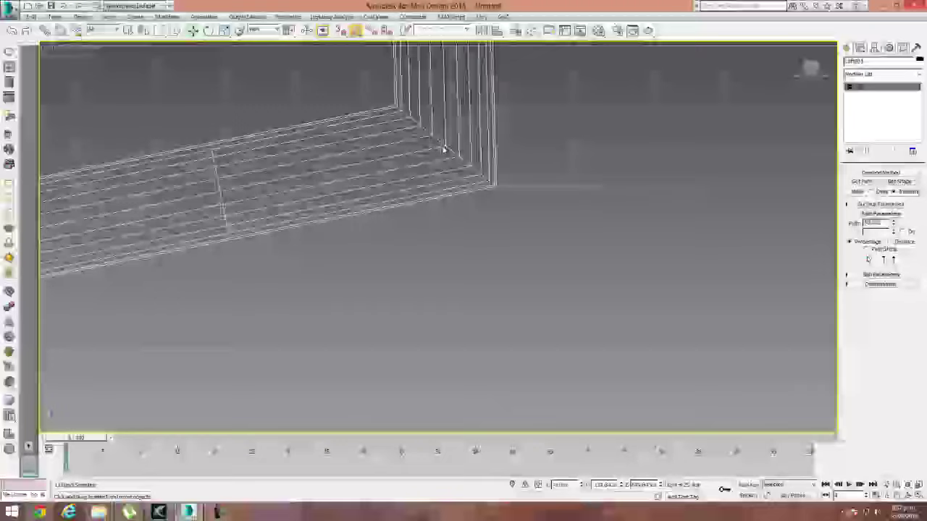
scroll(442, 151, up, 4)
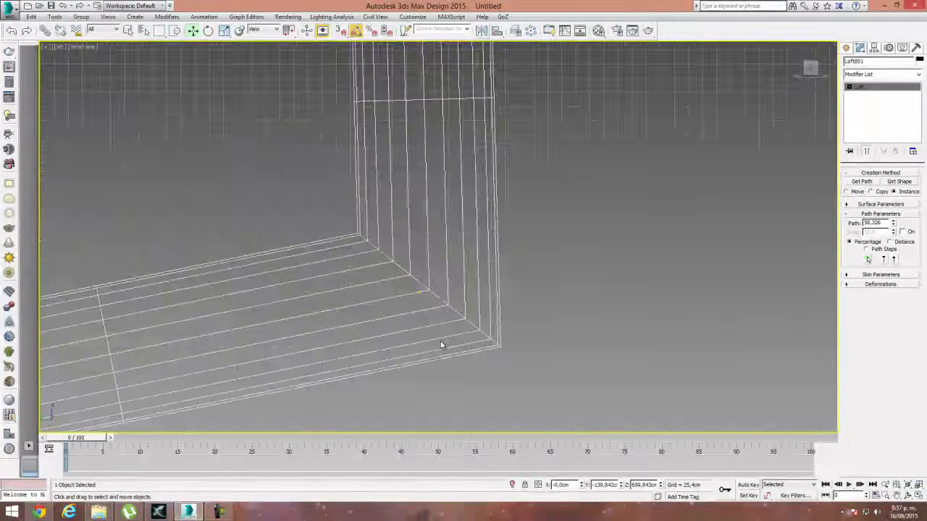
scroll(442, 345, down, 4)
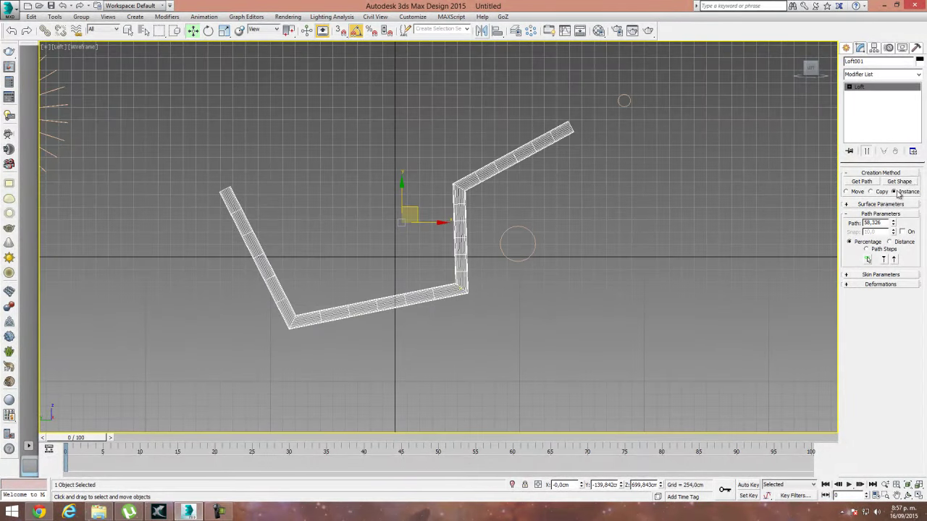
click(899, 181)
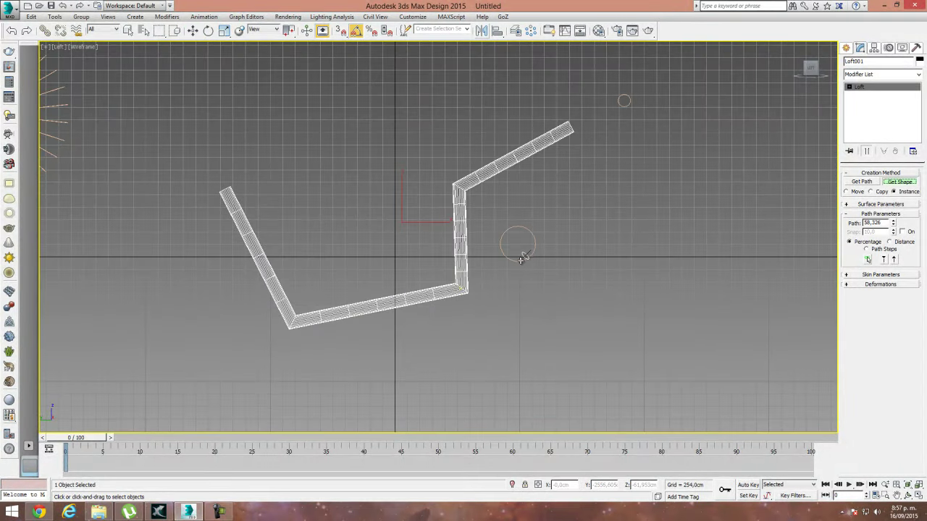
click(520, 259)
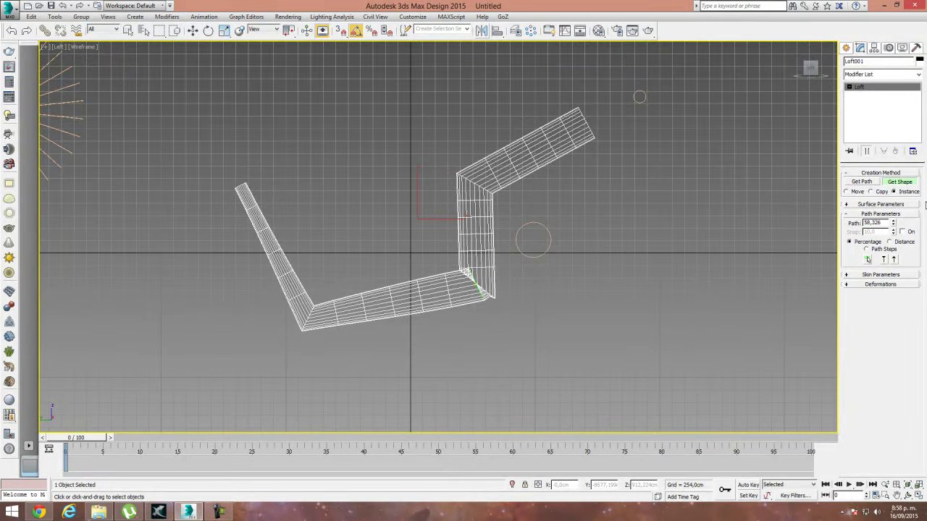
Step: Set the loft's path position to 100 percent and assign the small circle as the end section
drag(892, 227, 894, 220)
click(641, 97)
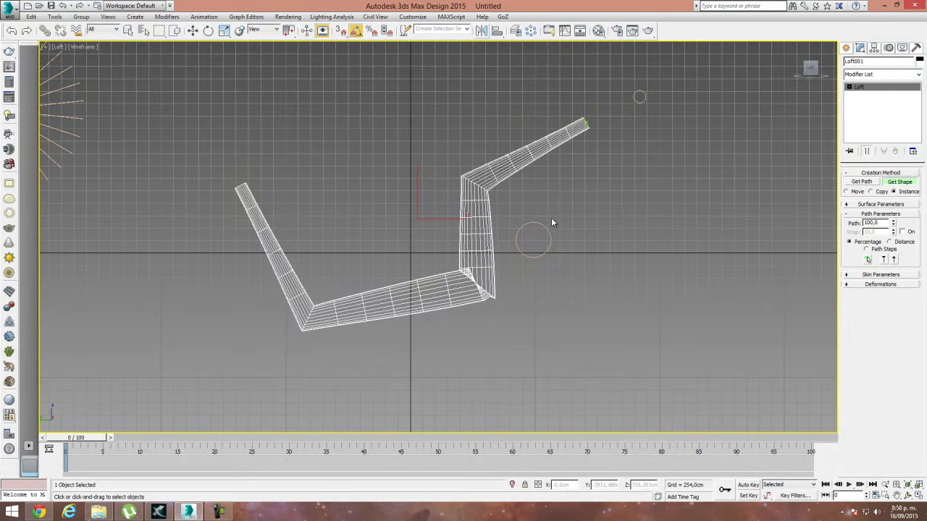
middle_drag(519, 311, 507, 232)
scroll(503, 219, up, 5)
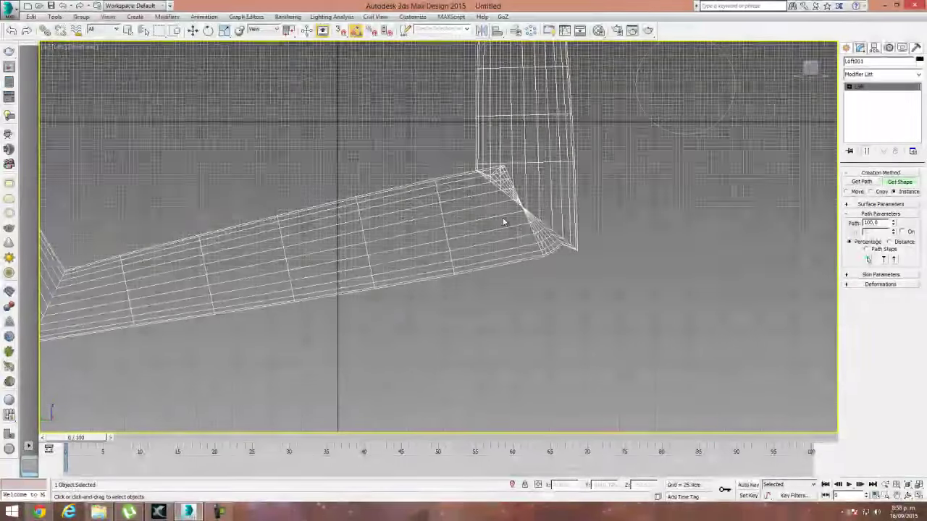
click(193, 30)
middle_drag(523, 195, 481, 201)
scroll(481, 200, down, 5)
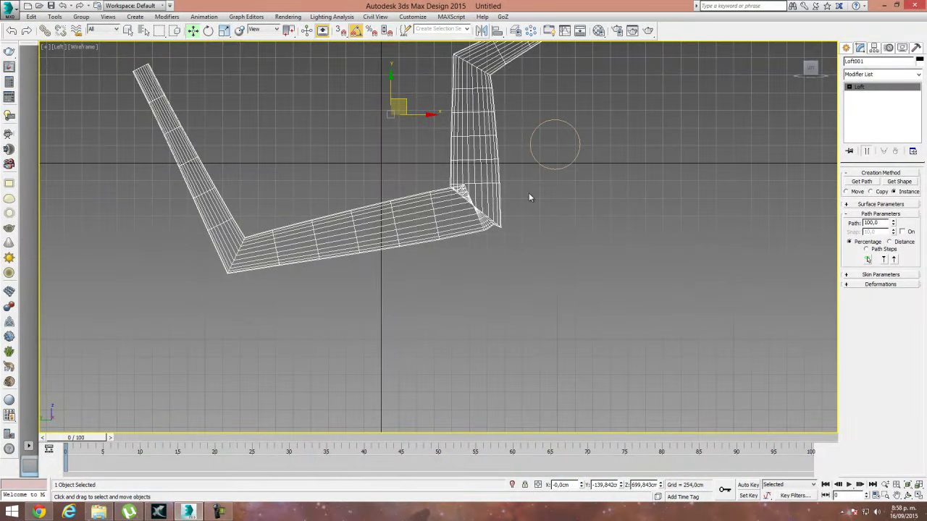
Step: Change the path line's vertex at the lower inner bend, where the loft mesh folds over itself, to Bezier Corner
click(256, 118)
scroll(497, 252, up, 3)
scroll(394, 128, up, 2)
click(389, 122)
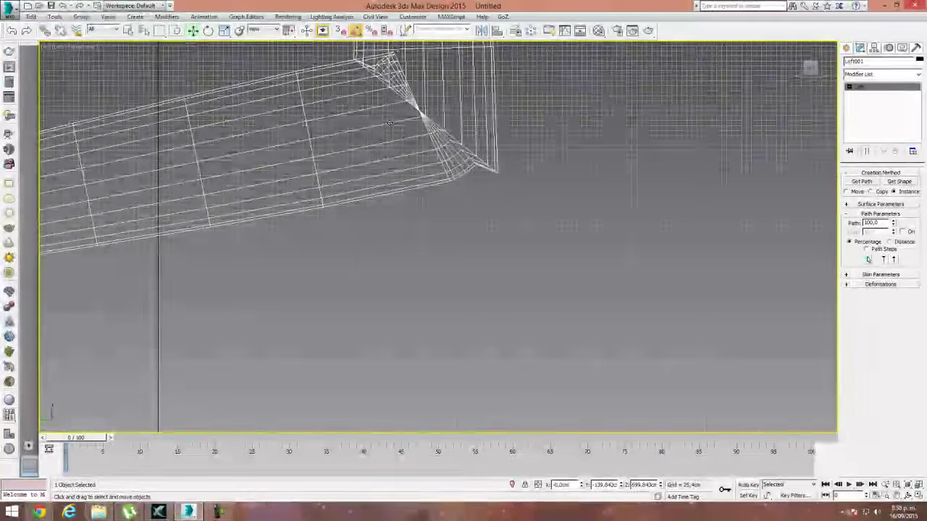
scroll(420, 173, down, 4)
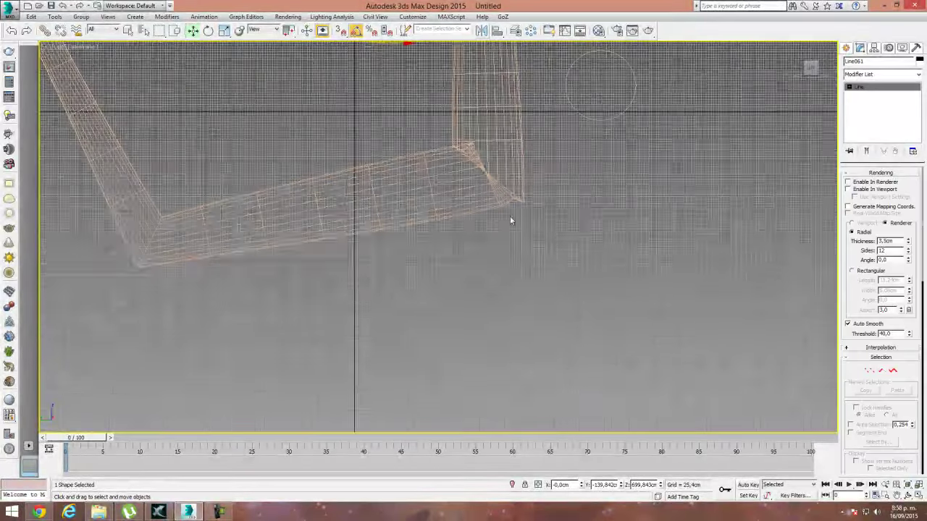
click(850, 87)
click(869, 95)
middle_drag(454, 215, 440, 249)
drag(443, 180, 507, 244)
scroll(485, 220, down, 3)
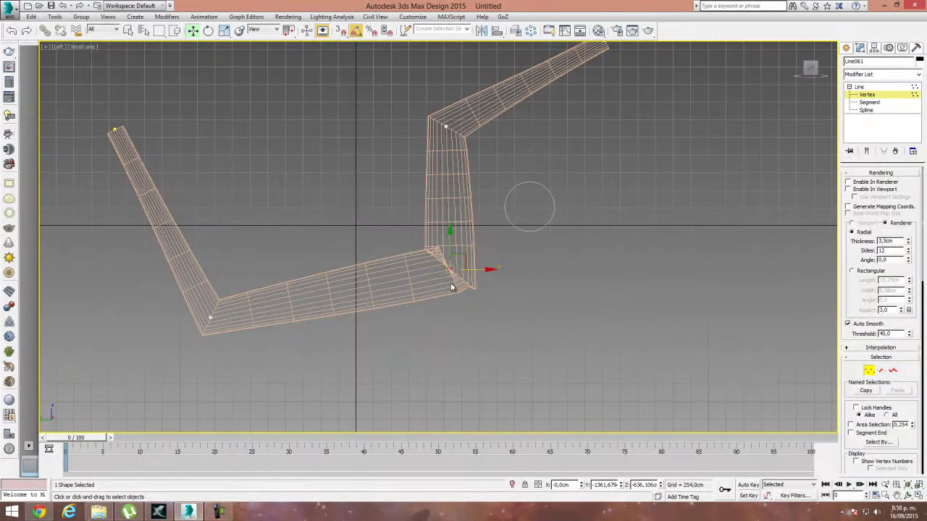
right_click(450, 269)
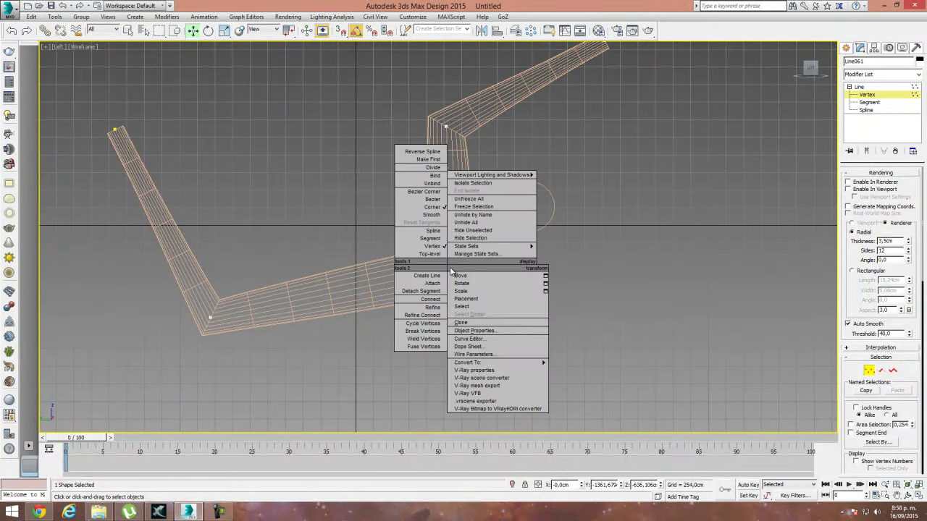
click(423, 192)
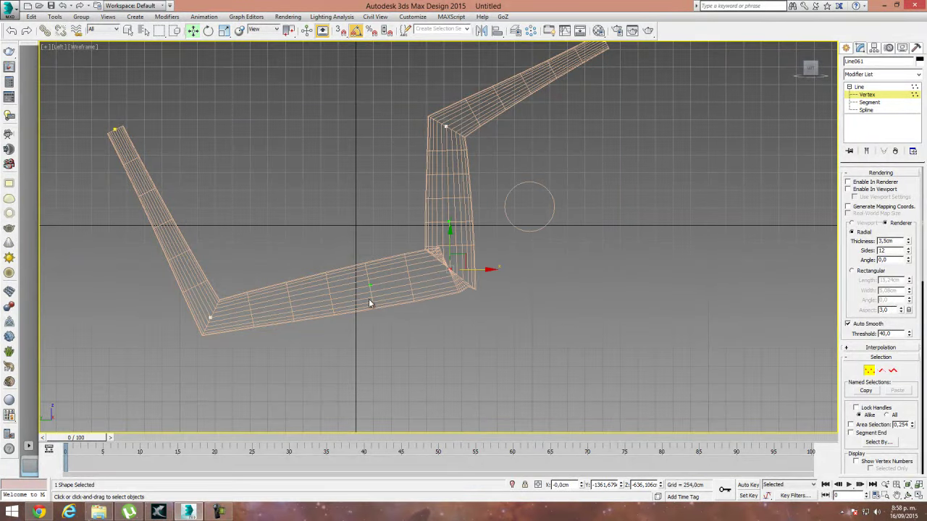
Step: Adjust the bend vertex's tangent handle to bow the upright segment outward, and leave vertex editing
click(441, 236)
click(451, 269)
scroll(448, 242, up, 3)
drag(452, 203, 497, 250)
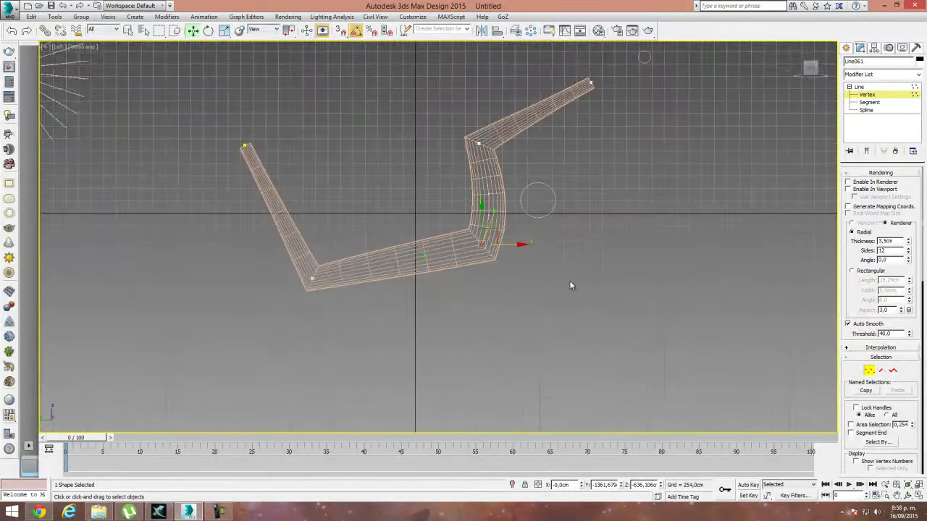
middle_drag(569, 281, 657, 314)
click(870, 371)
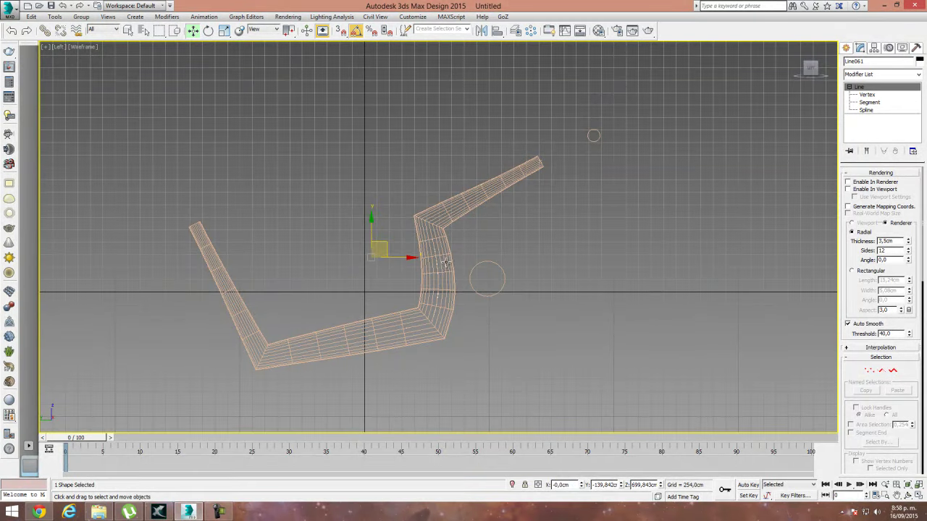
Step: Convert the loft object to an Editable Poly and show it shaded without edges
click(443, 253)
right_click(441, 251)
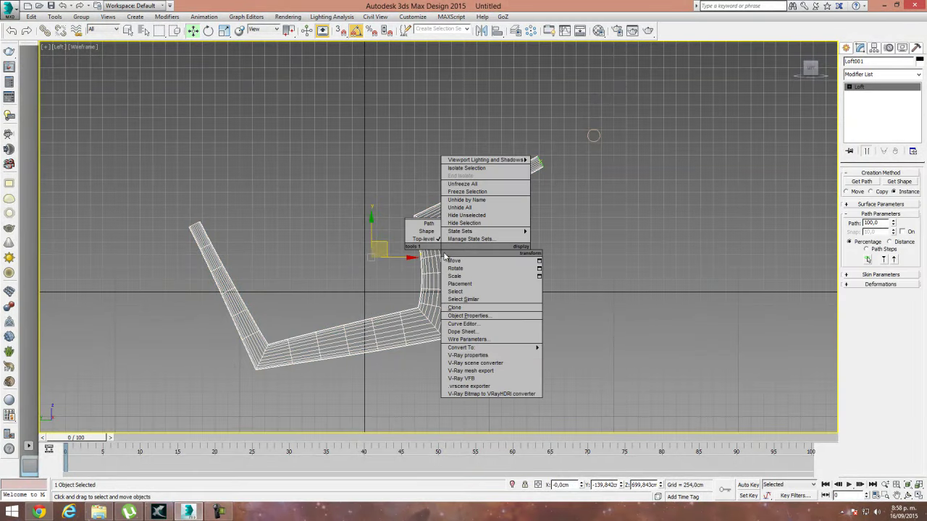
mouse_move(532, 348)
click(598, 355)
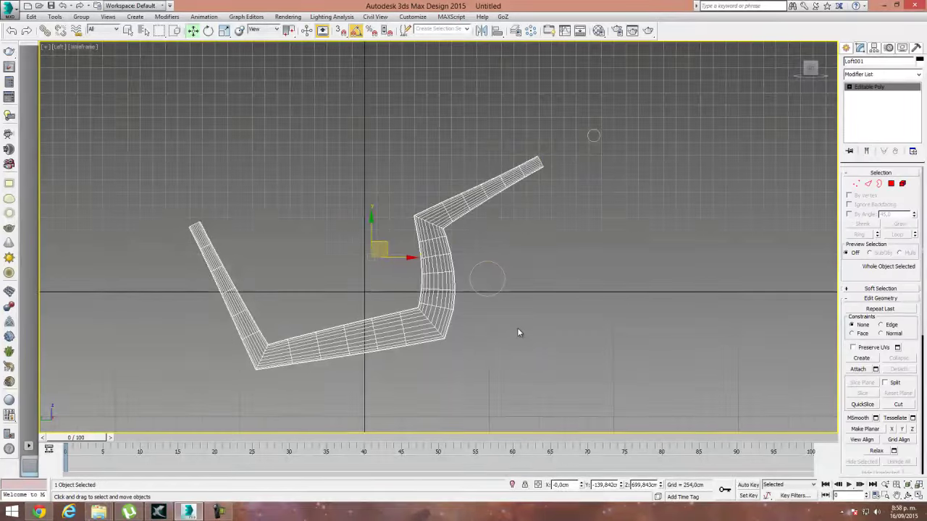
middle_drag(509, 286, 510, 267)
key(F3)
key(F4)
scroll(449, 310, up, 2)
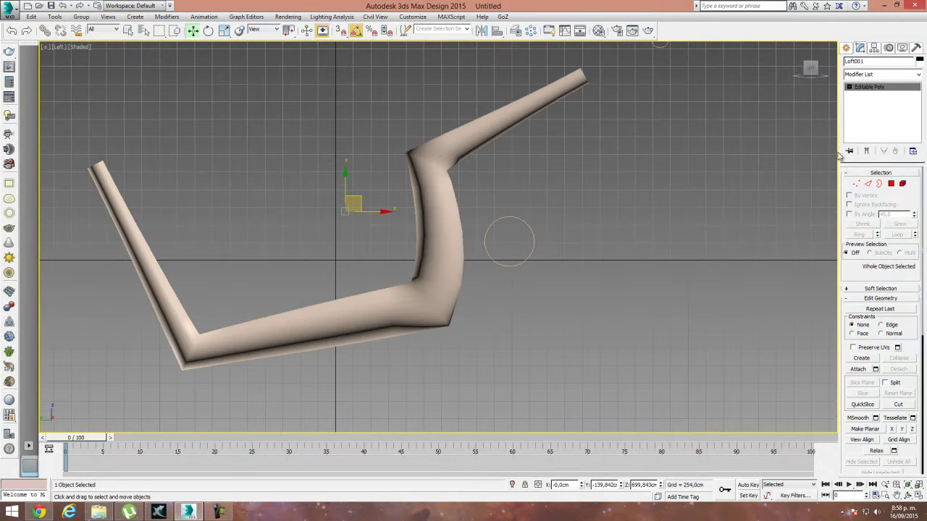
Step: Scale the tube along its thickness axis in the perspective view to make its cross-section slimmer
key(p)
alt+middle_drag(531, 256, 448, 215)
scroll(478, 313, down, 5)
key(r)
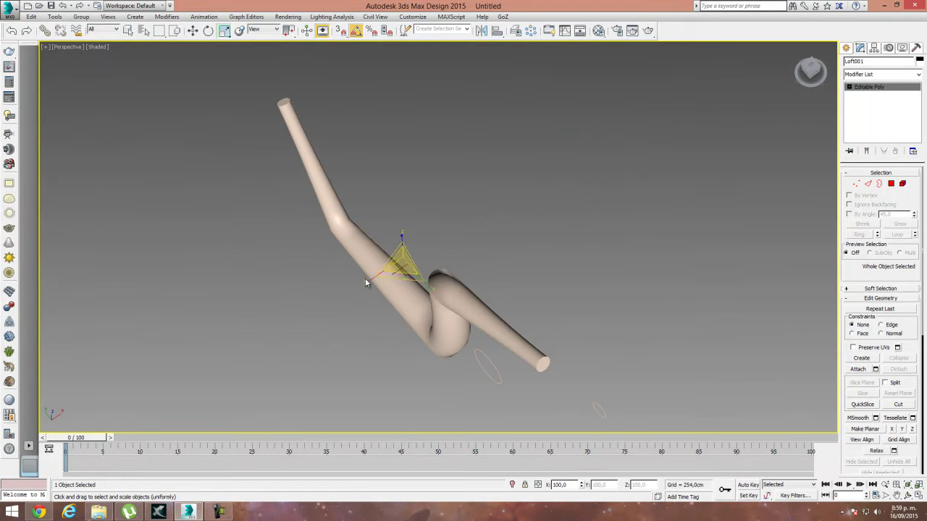
drag(369, 280, 388, 273)
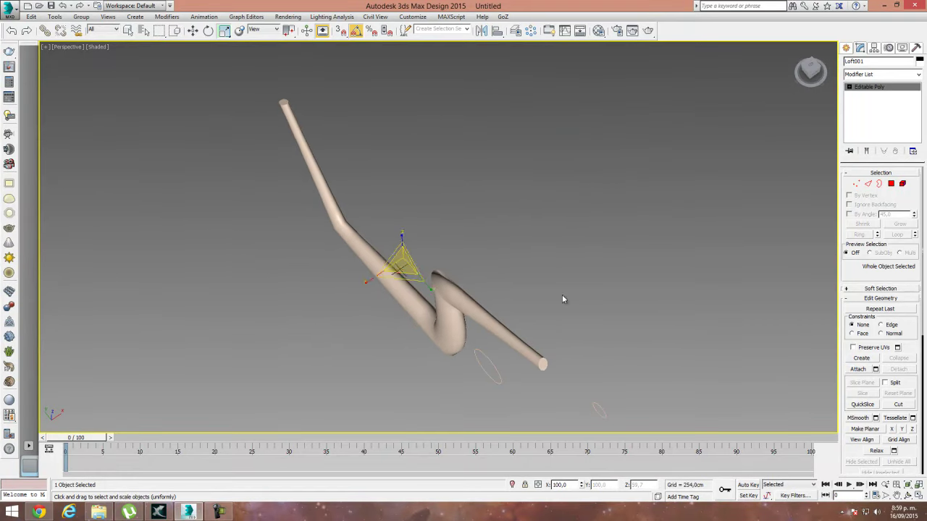
alt+middle_drag(562, 295, 575, 279)
Step: Select two neighbouring edges at the tube's upper bend with edged faces shown, extend them to loops and remove them
key(2)
scroll(492, 290, up, 4)
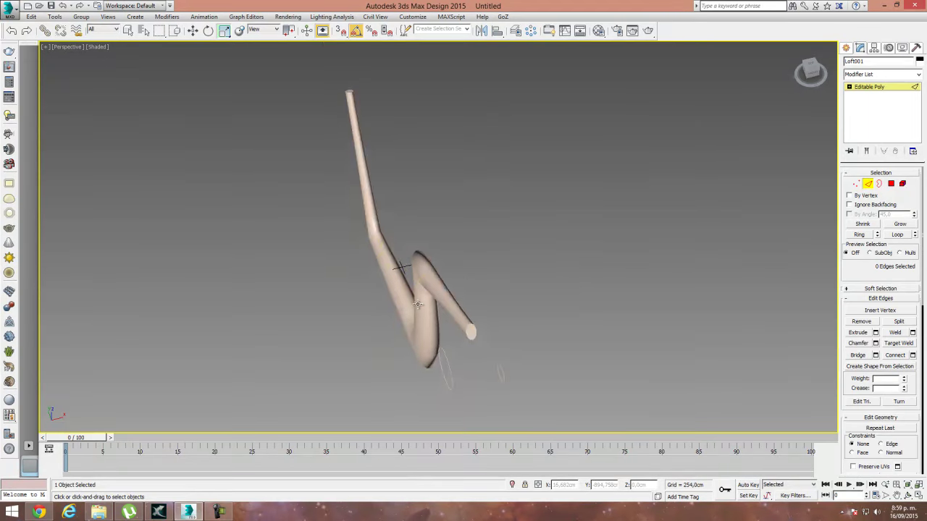
key(F4)
scroll(471, 300, up, 3)
mouse_move(514, 298)
alt+middle_down()
mouse_move(496, 304)
mouse_move(506, 304)
alt+middle_up()
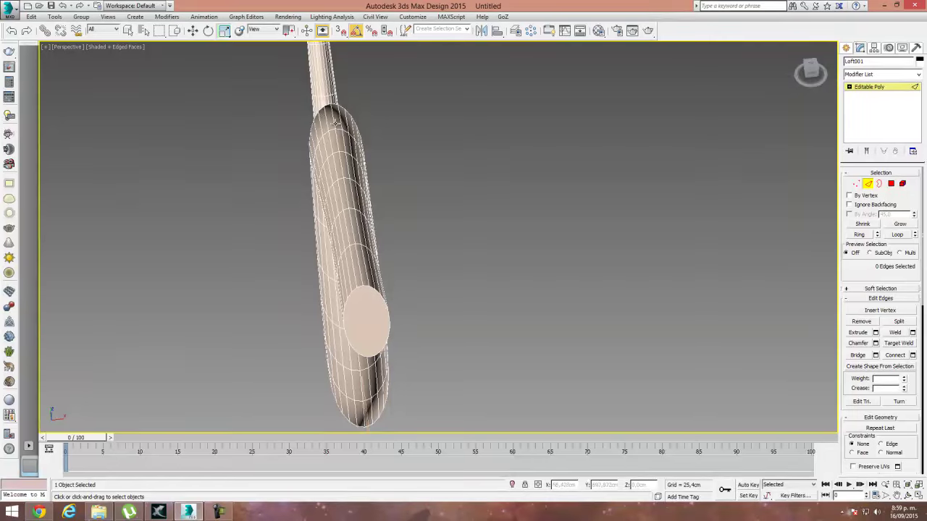
click(325, 116)
ctrl+click(334, 118)
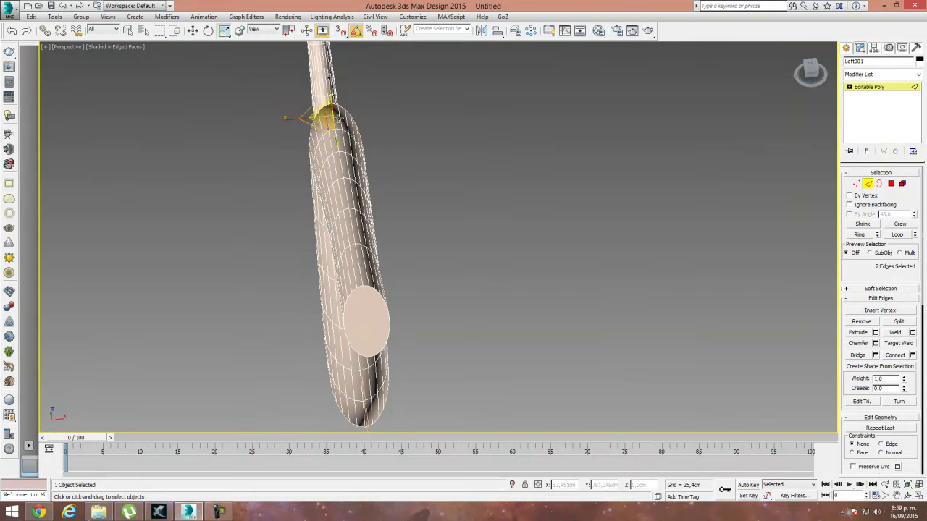
click(896, 234)
click(861, 321)
Step: Select two neighbouring edges just below the tube's near capped end, extend them to loops and remove them
alt+middle_drag(478, 319, 417, 267)
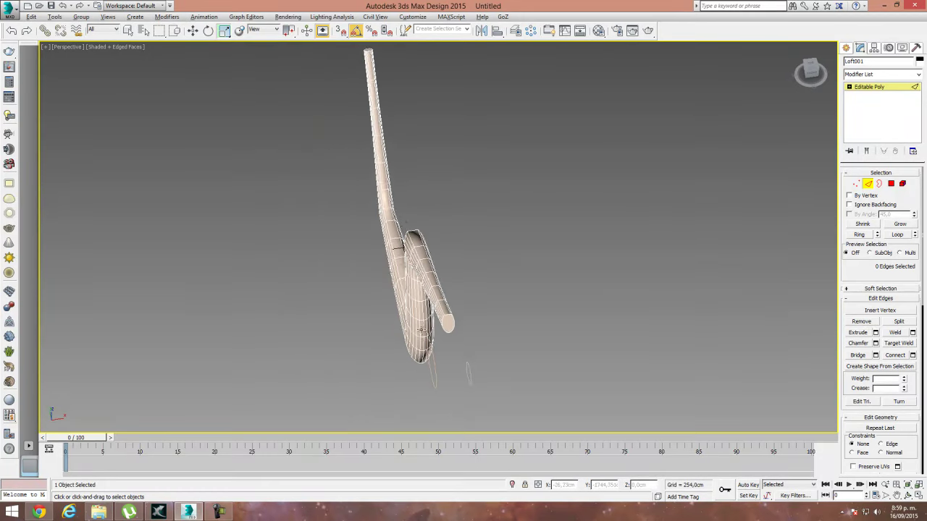
alt+middle_drag(421, 330, 415, 220)
scroll(438, 183, up, 3)
alt+middle_drag(438, 183, 377, 197)
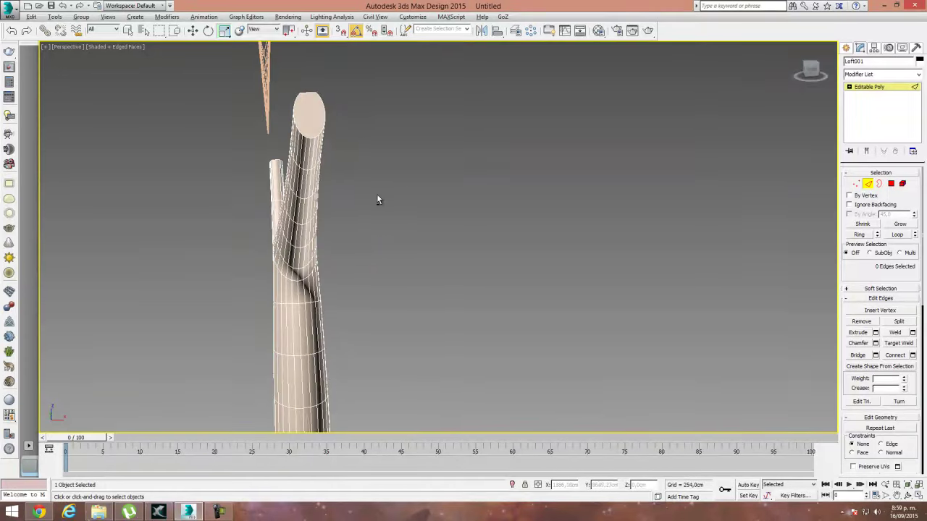
click(306, 147)
ctrl+click(312, 150)
click(901, 238)
click(869, 324)
Step: Examine the tube's surface without edges from several perspective angles and from the front
alt+middle_drag(463, 242, 420, 286)
scroll(393, 284, down, 4)
key(F4)
scroll(435, 231, up, 5)
mouse_move(441, 228)
alt+middle_down()
mouse_move(451, 279)
mouse_move(596, 261)
mouse_move(517, 245)
mouse_move(528, 230)
mouse_move(519, 285)
alt+middle_up()
scroll(519, 288, down, 4)
alt+middle_drag(510, 334, 491, 338)
key(f)
scroll(449, 294, down, 5)
Step: Leave edge editing and rotate the whole tube 180 degrees about its vertical axis in the left view
key(l)
scroll(448, 293, down, 3)
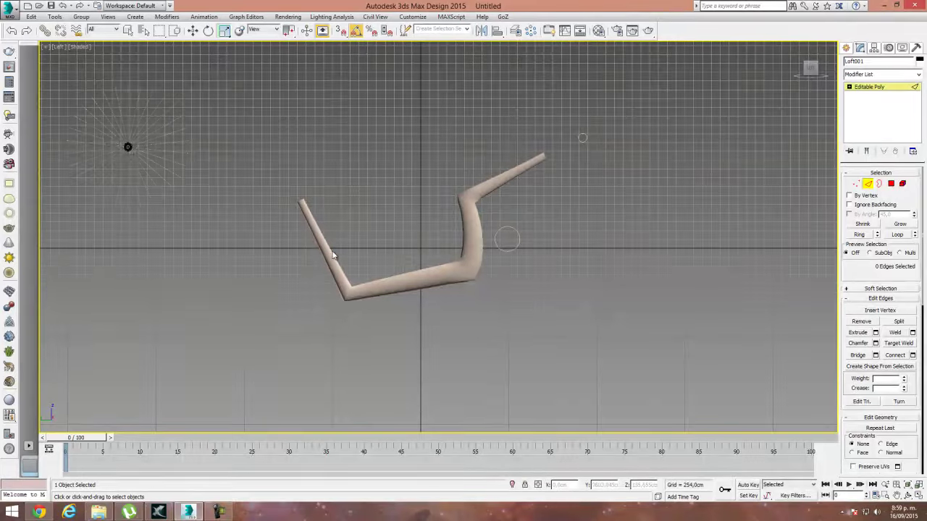
click(208, 31)
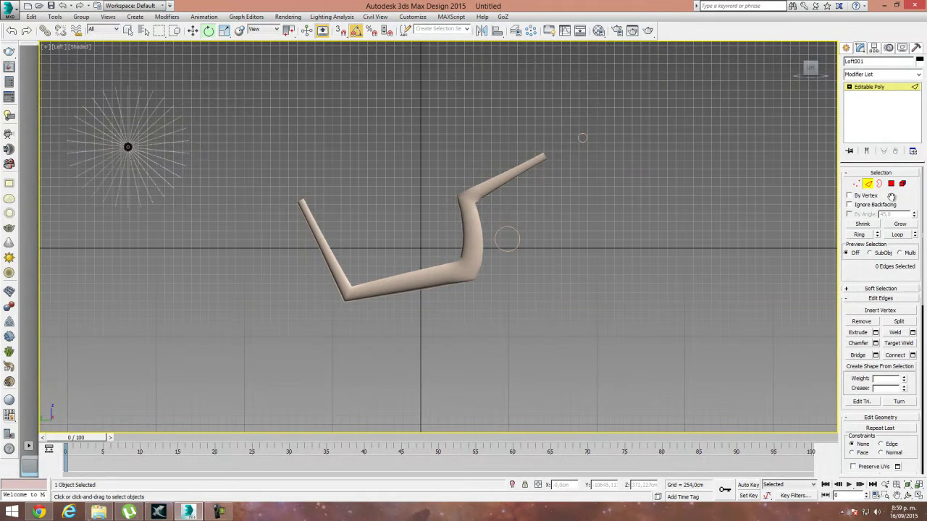
click(869, 183)
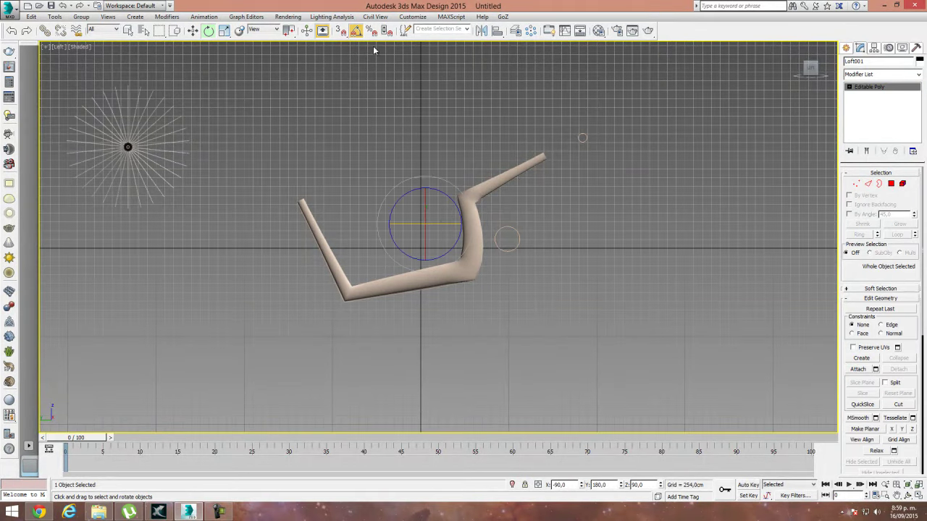
drag(408, 224, 491, 221)
click(193, 30)
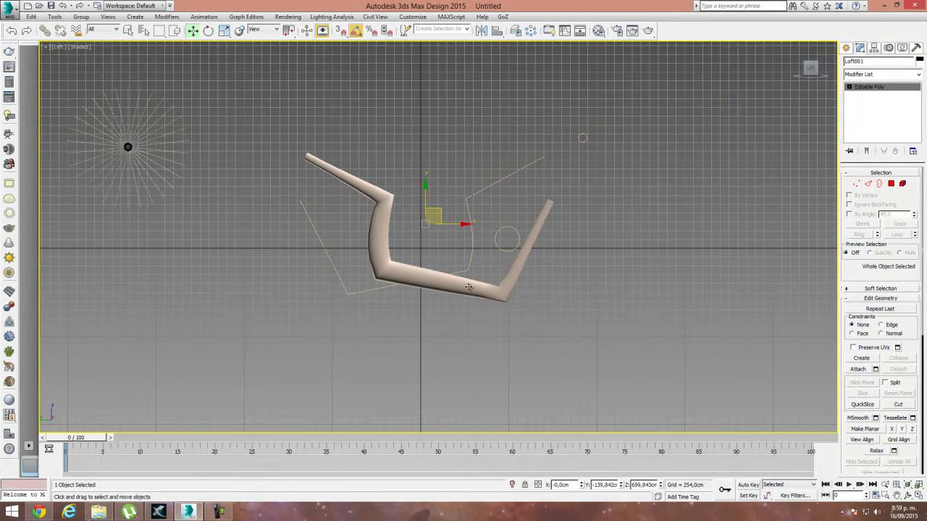
Step: Delete the zigzag path line and both construction circles, keeping only the tube
scroll(469, 287, up, 3)
drag(527, 226, 530, 228)
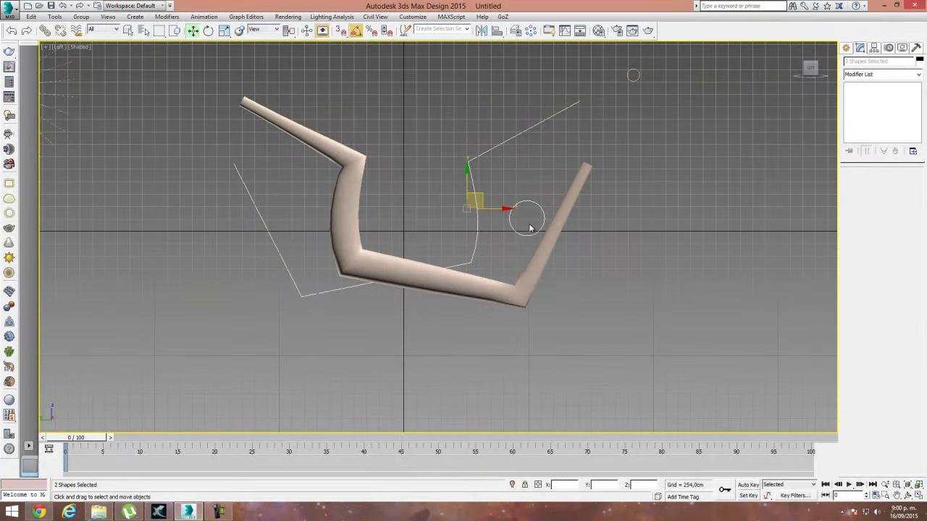
click(638, 67)
middle_drag(662, 208, 670, 210)
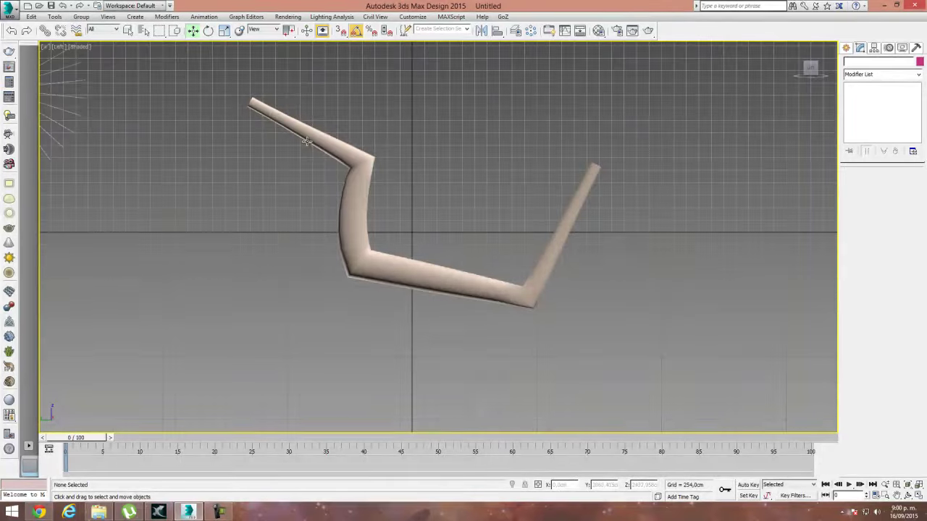
middle_drag(277, 153, 372, 182)
scroll(372, 182, down, 2)
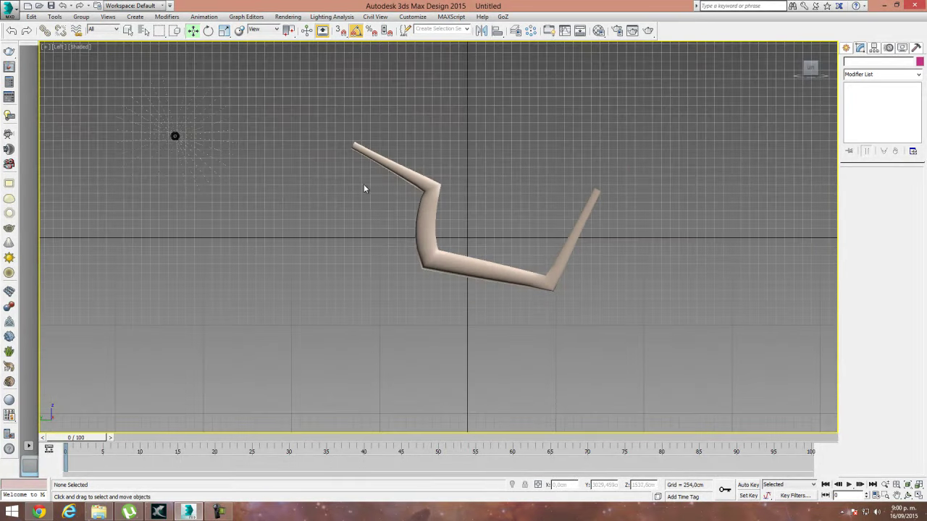
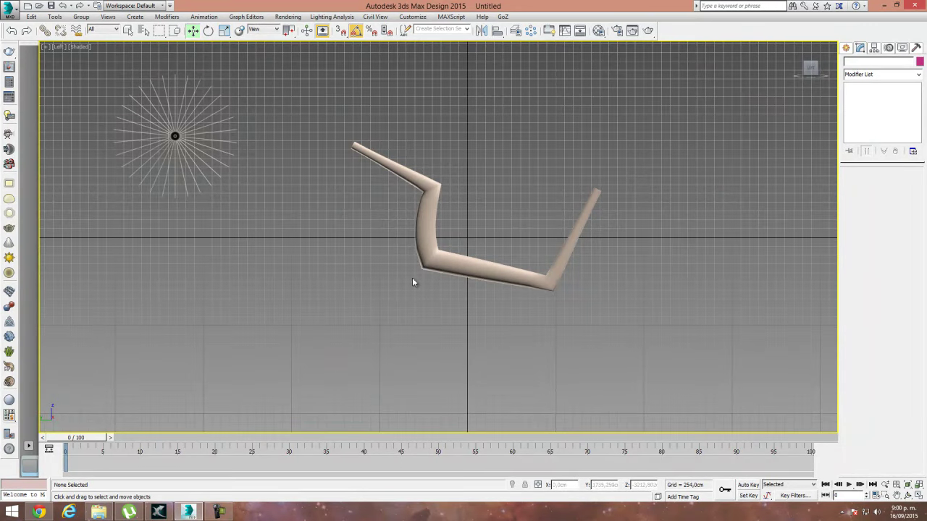
Step: Select the zigzag tube, view it in perspective from above and open the Material Editor
scroll(572, 203, up, 3)
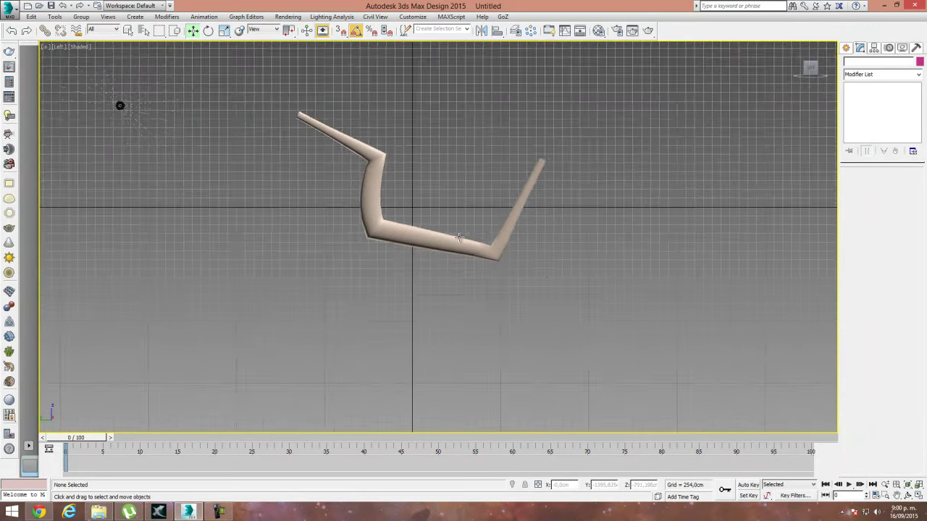
click(438, 241)
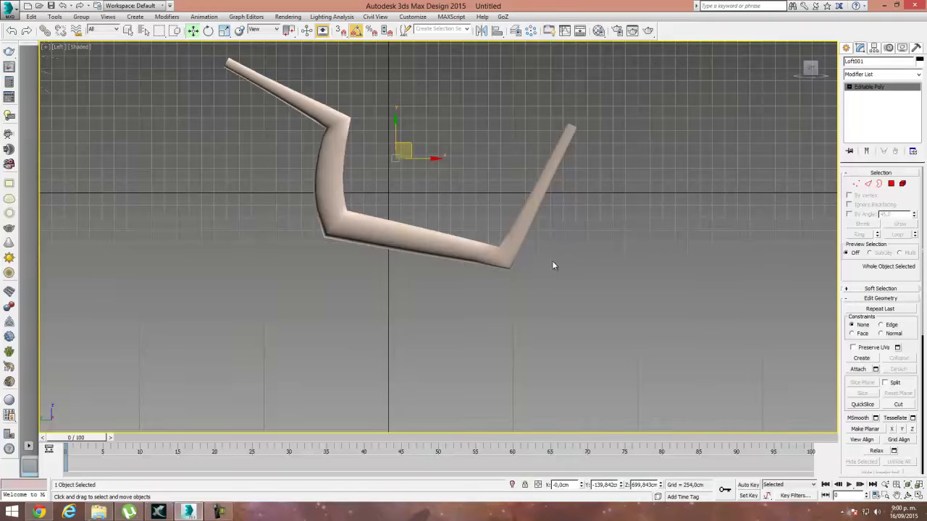
key(p)
alt+middle_drag(573, 239, 507, 303)
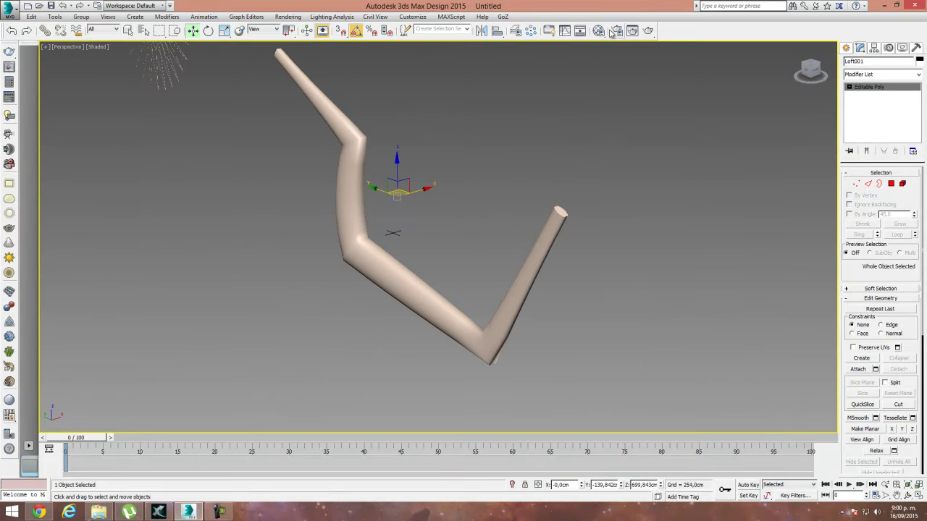
key(m)
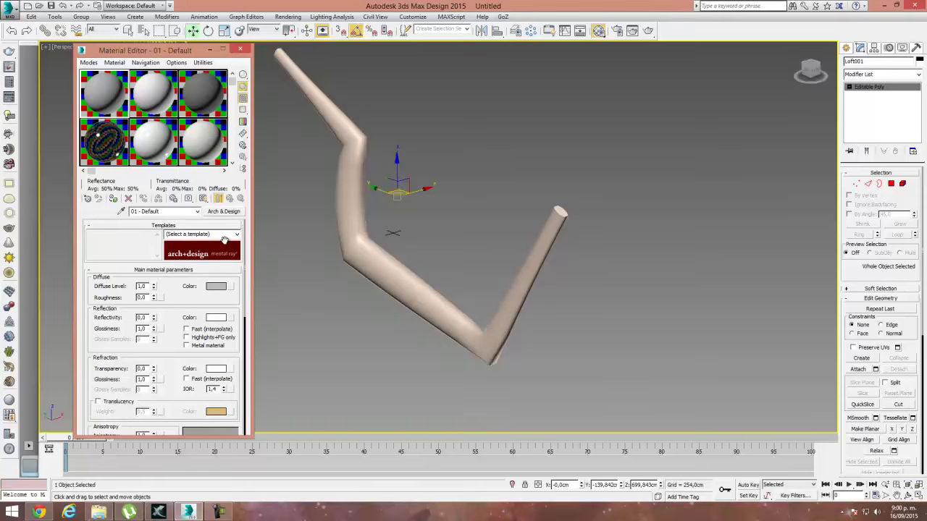
click(412, 17)
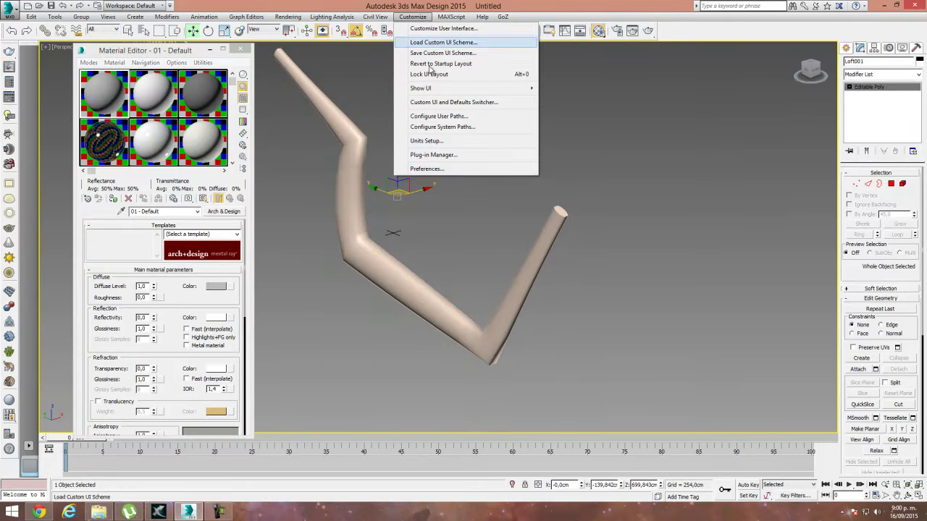
click(427, 169)
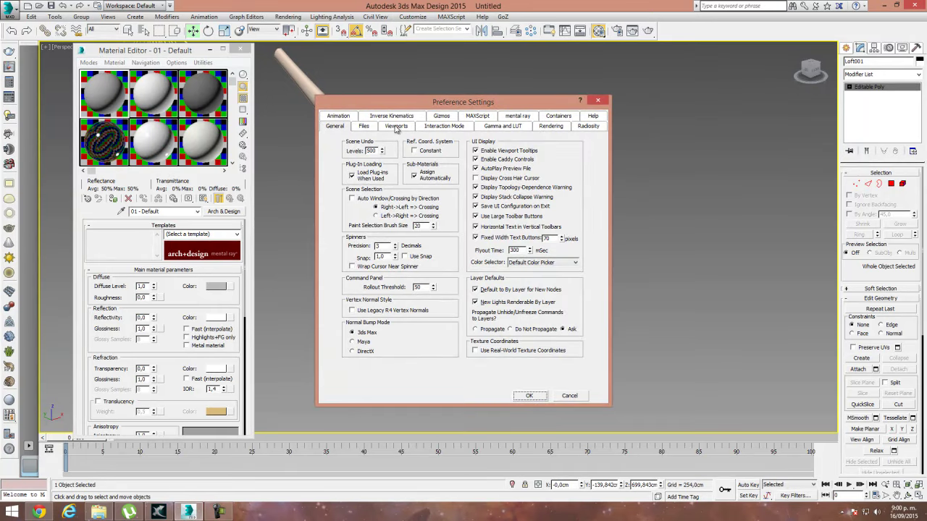
click(600, 100)
click(413, 17)
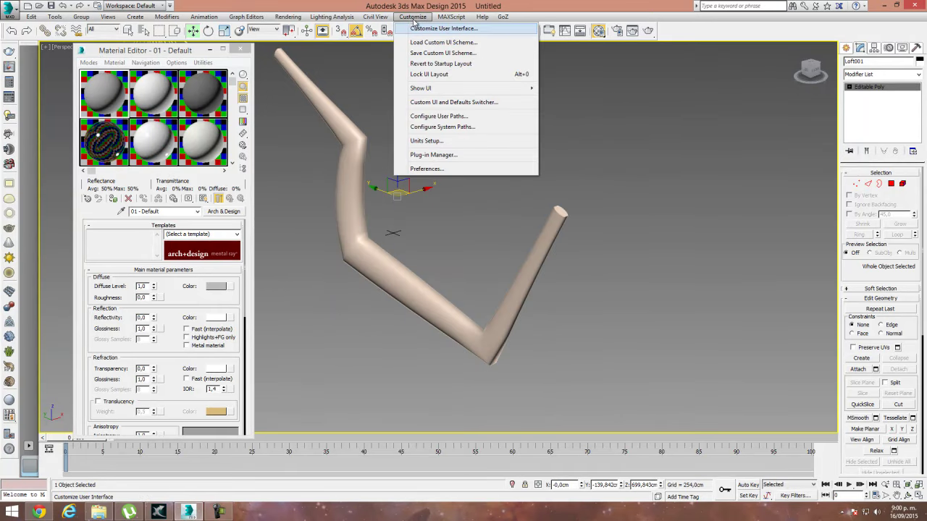
click(331, 17)
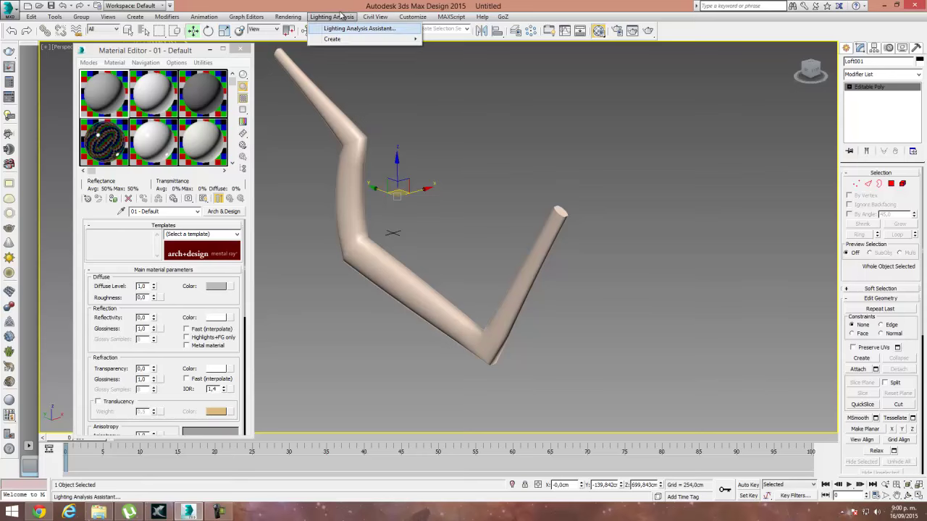
click(572, 5)
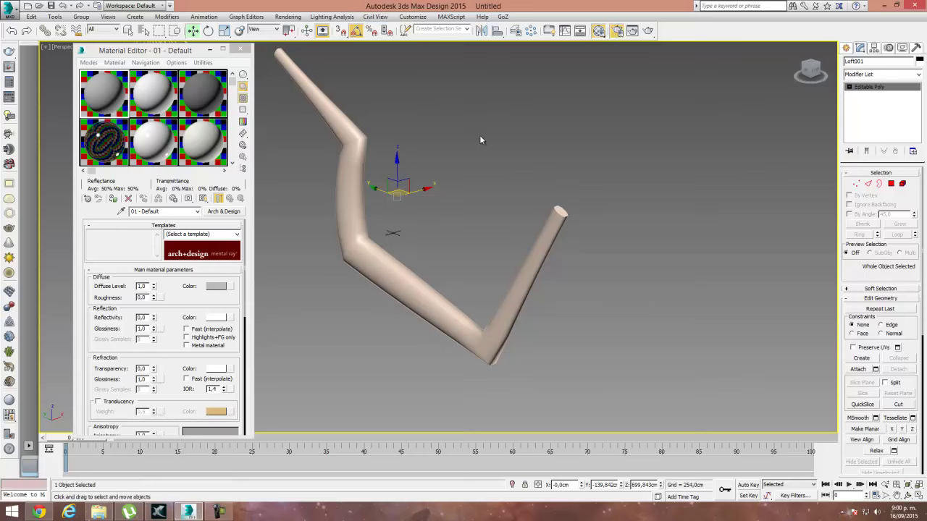
Step: Check which production renderer is assigned in the render setup
key(F10)
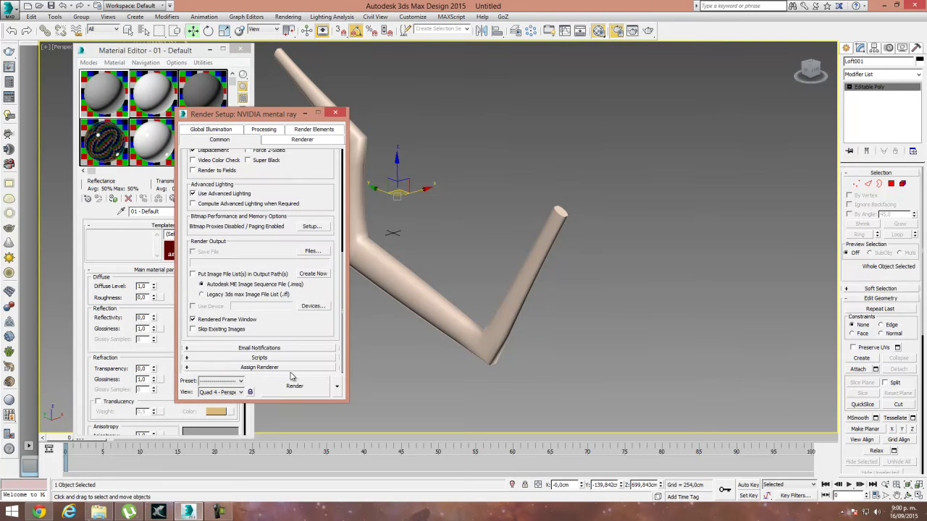
click(286, 370)
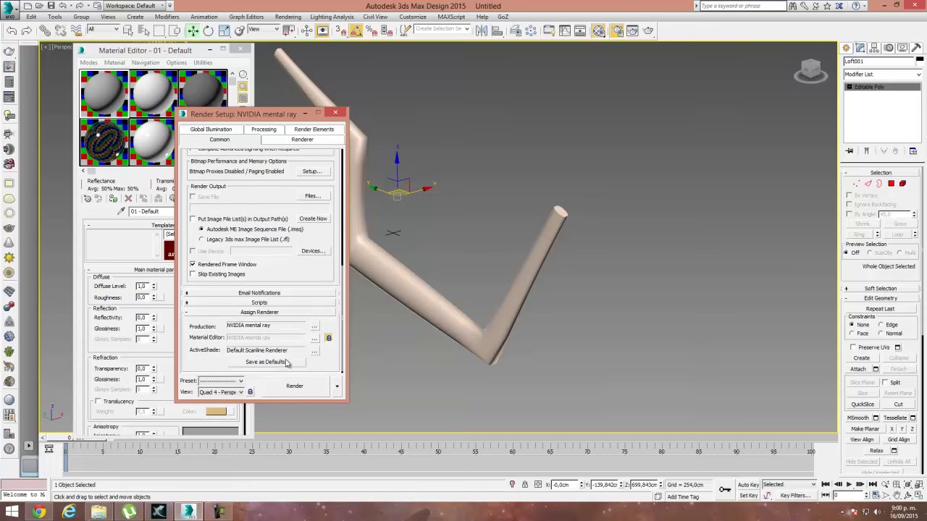
click(337, 114)
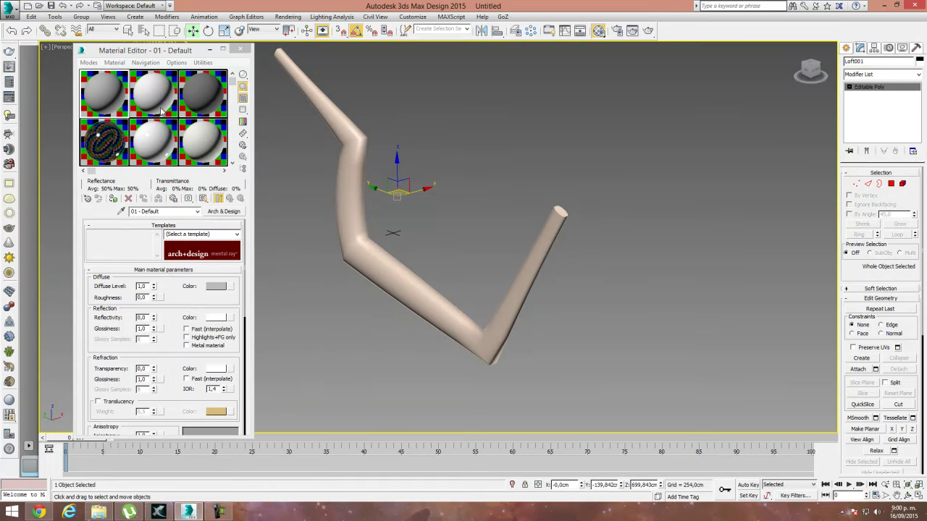
Step: Change the first sample material, 01 - Default, to the mental ray Car Paint type
click(107, 106)
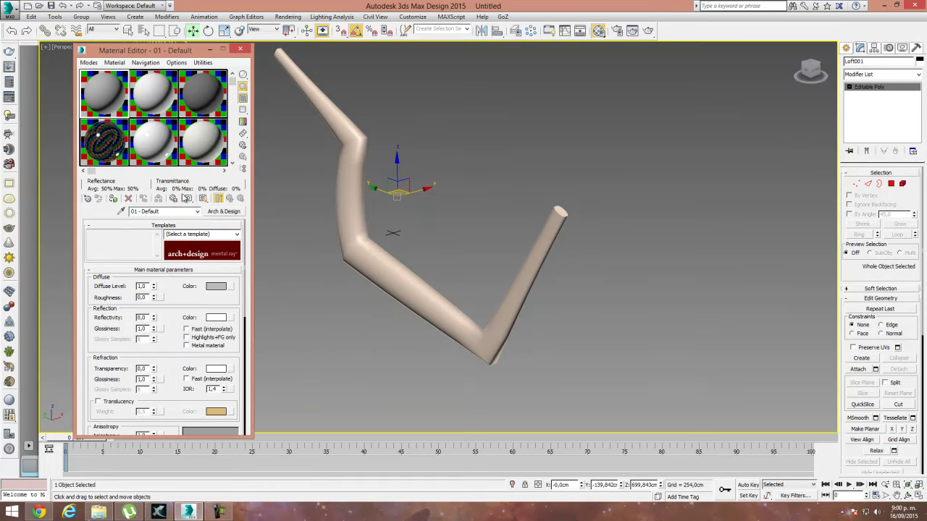
click(237, 212)
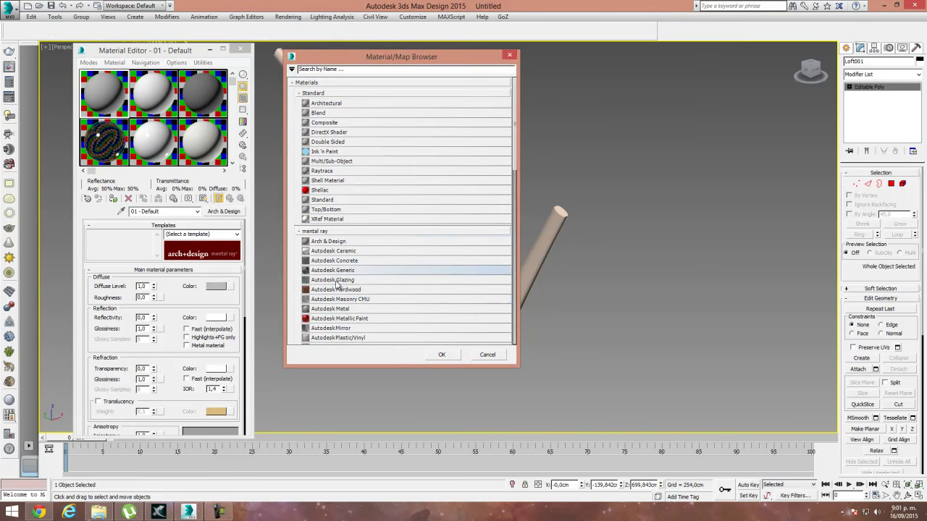
scroll(355, 286, down, 3)
click(323, 293)
double_click(323, 292)
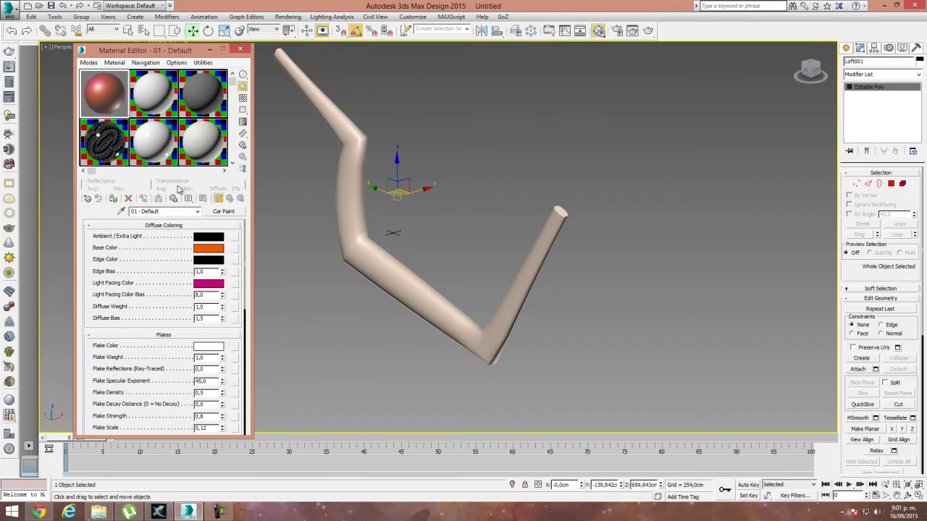
Step: Assign the Car Paint material to the zigzag tube and check it in perspective
drag(121, 116, 355, 163)
alt+middle_drag(349, 184, 456, 270)
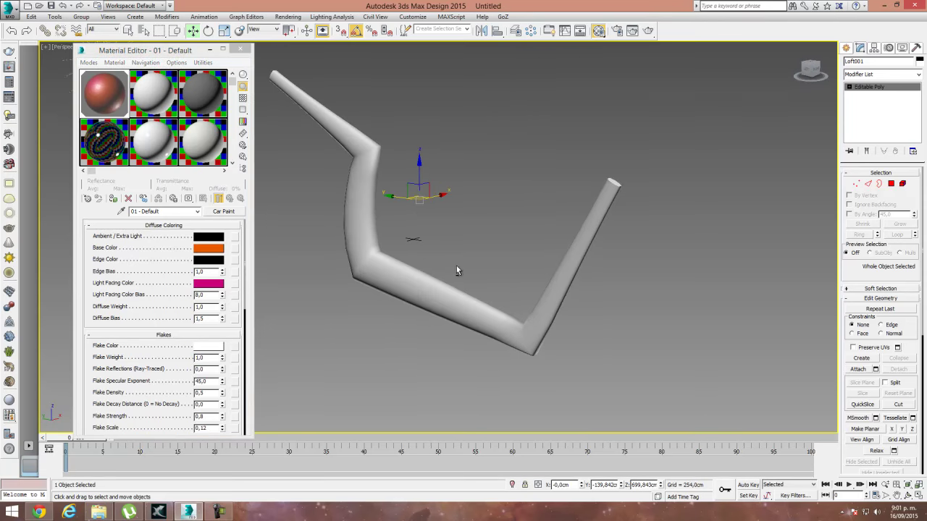
click(232, 199)
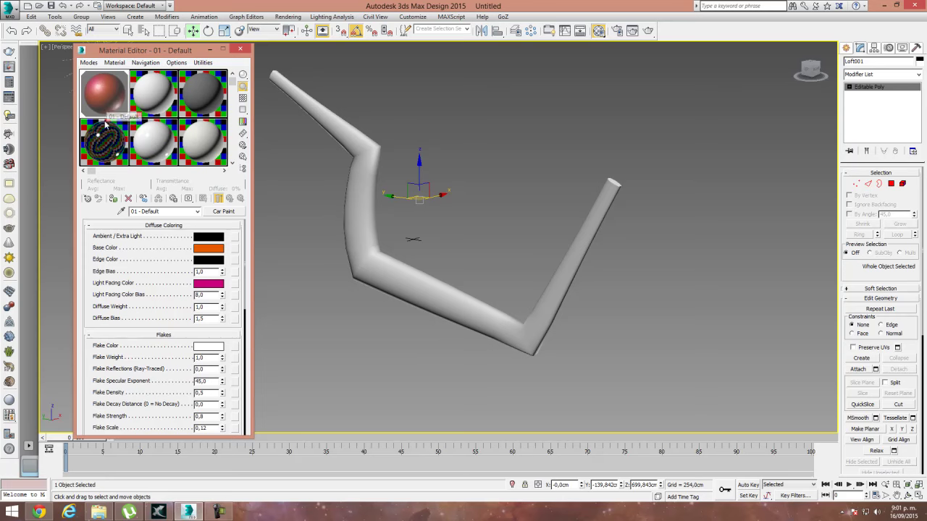
Step: Render the perspective view to examine the car paint on the tube, then close the rendered image and the Material Editor
alt+middle_drag(551, 281, 509, 265)
middle_drag(509, 265, 505, 292)
scroll(505, 292, up, 3)
click(648, 32)
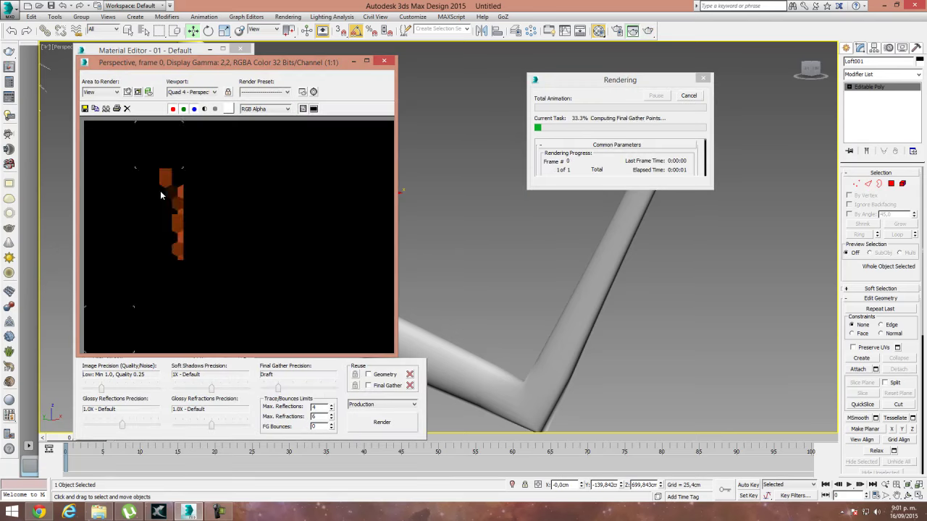
click(385, 60)
alt+middle_drag(384, 294, 456, 264)
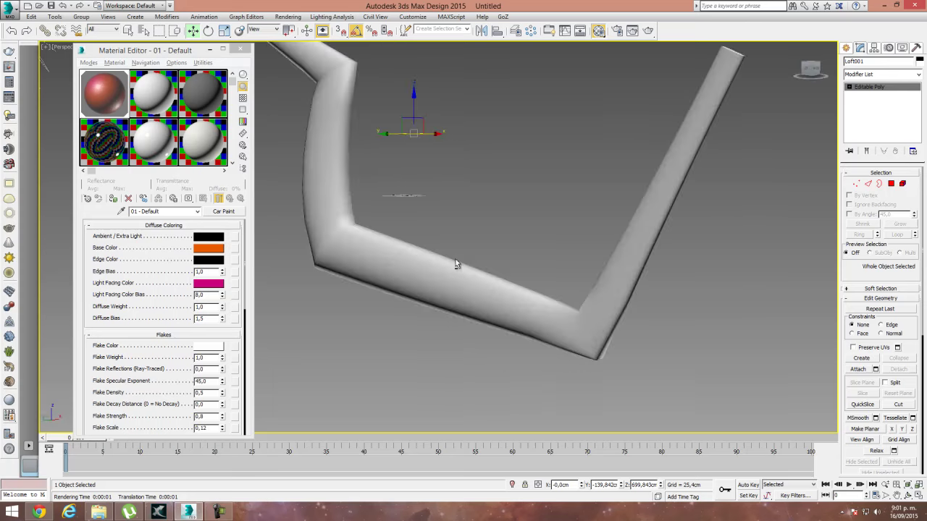
click(242, 50)
alt+middle_drag(312, 304, 380, 304)
Step: Reopen the Material Editor and change the second sample material, 02 - Default, to the Standard type
click(598, 33)
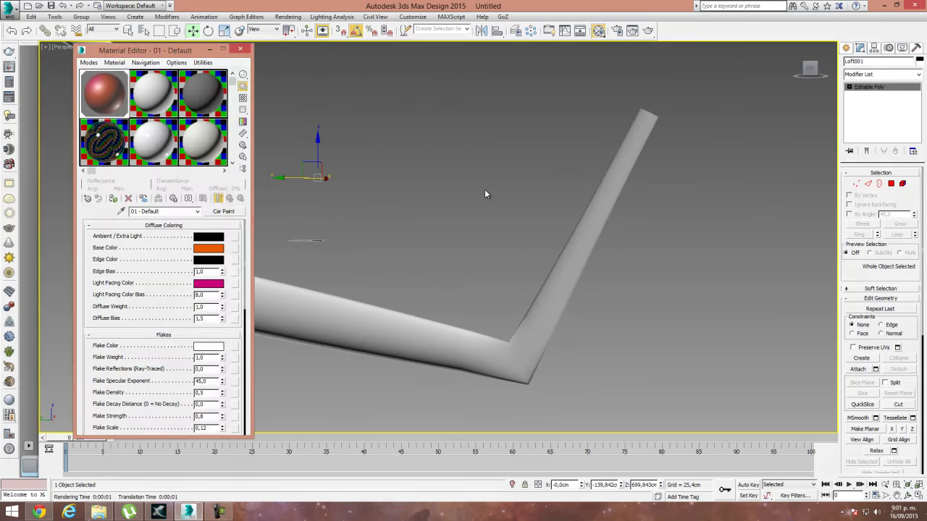
click(153, 107)
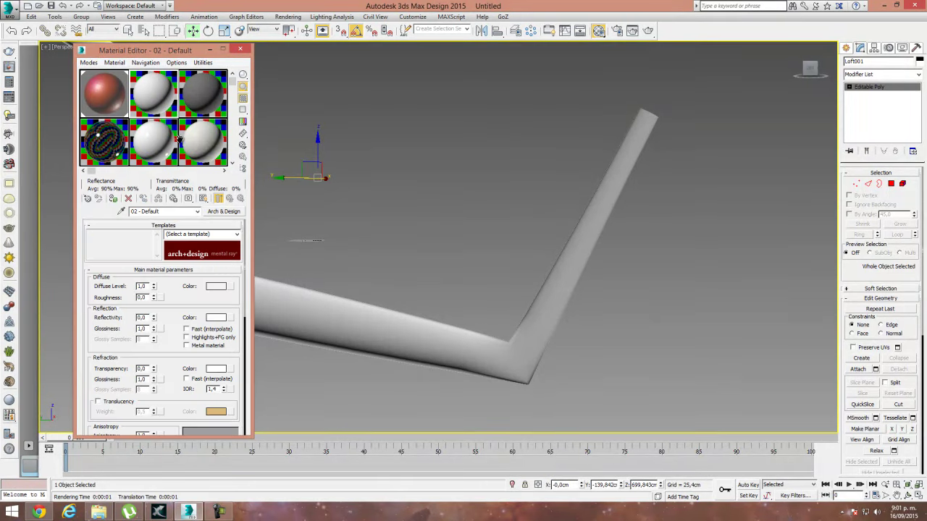
click(222, 211)
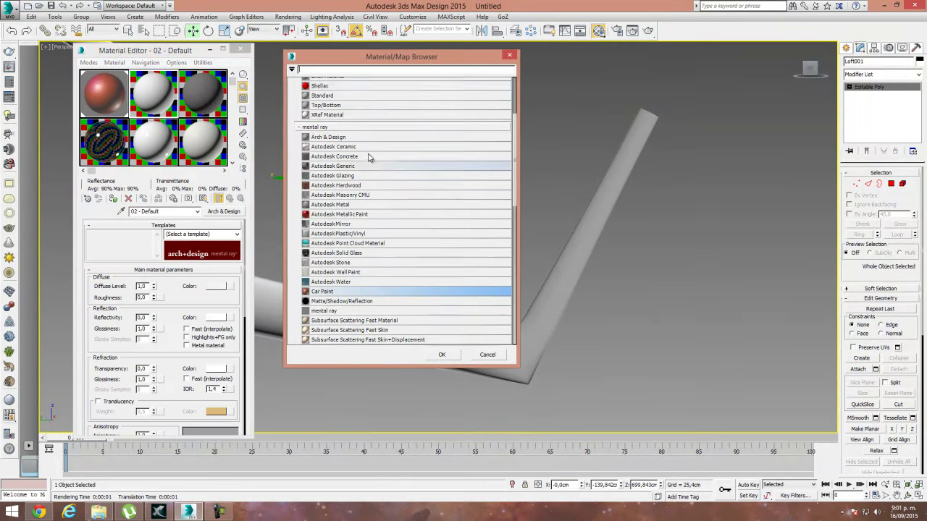
double_click(320, 95)
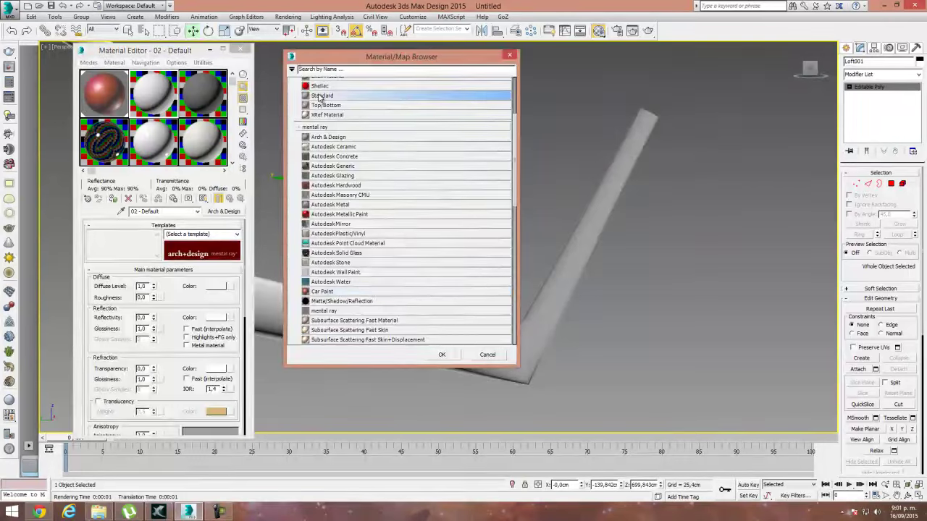
Step: Convert the 02 - Default material to a Blend, keeping the old material as a sub-material
click(217, 212)
scroll(517, 123, up, 10)
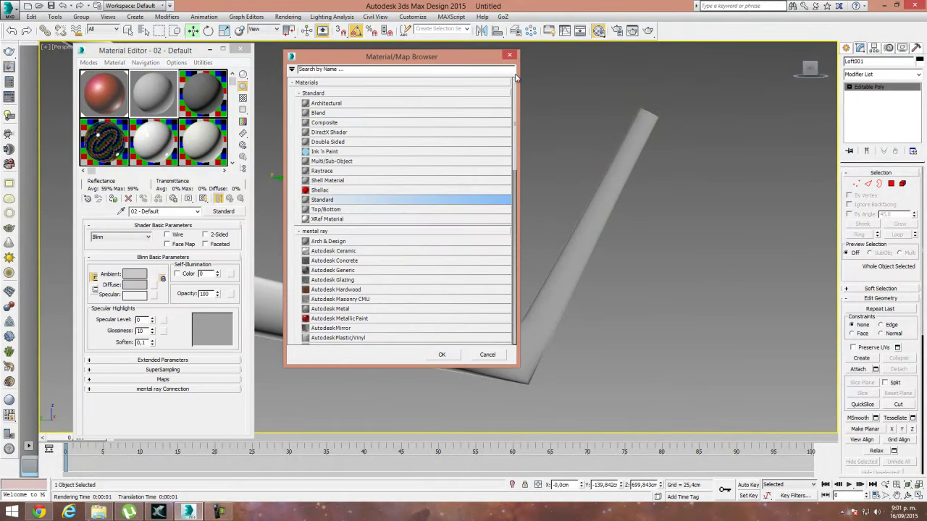
double_click(368, 112)
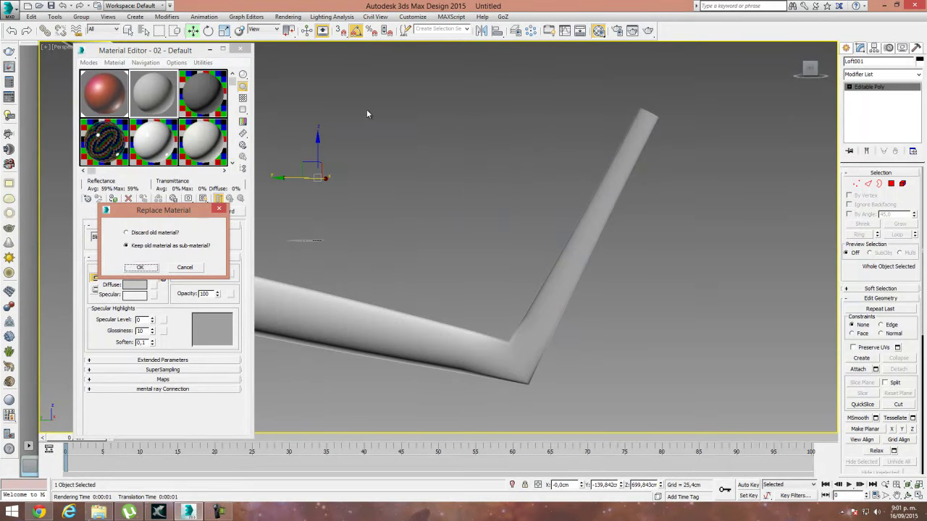
click(140, 267)
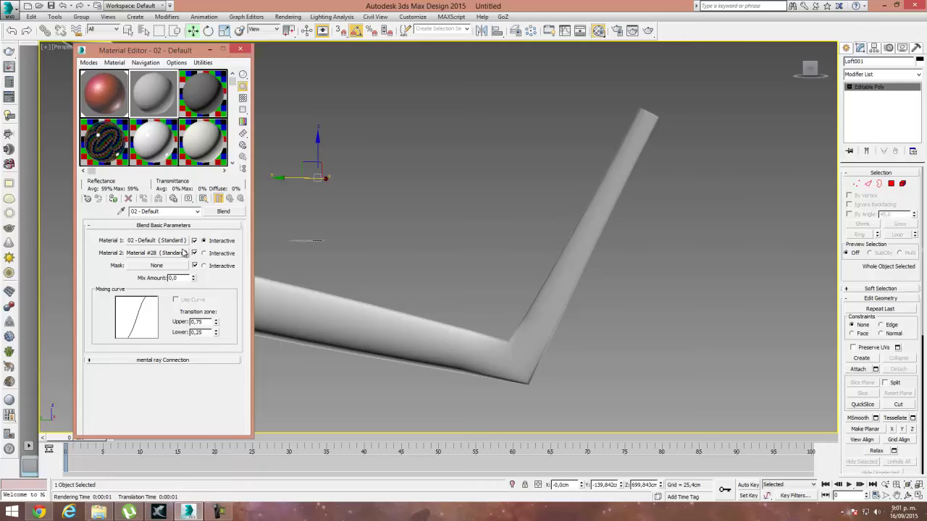
click(221, 514)
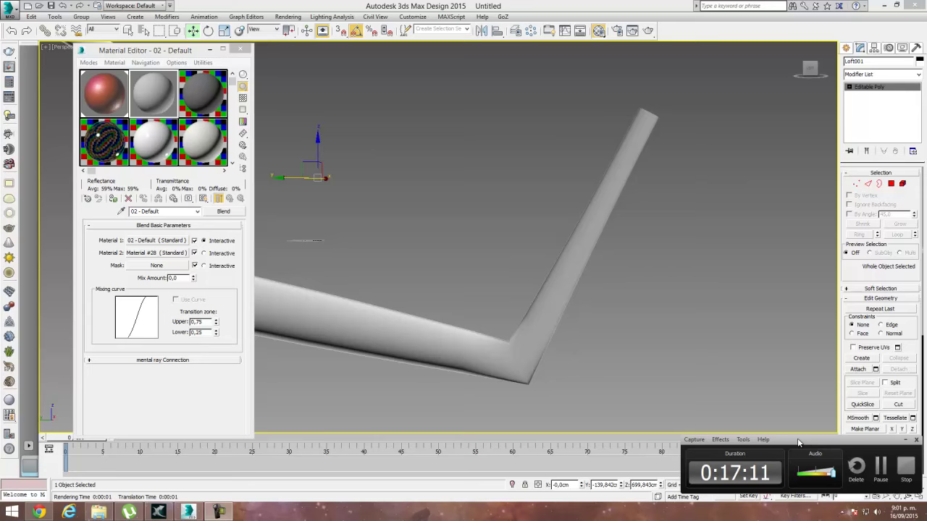
click(881, 467)
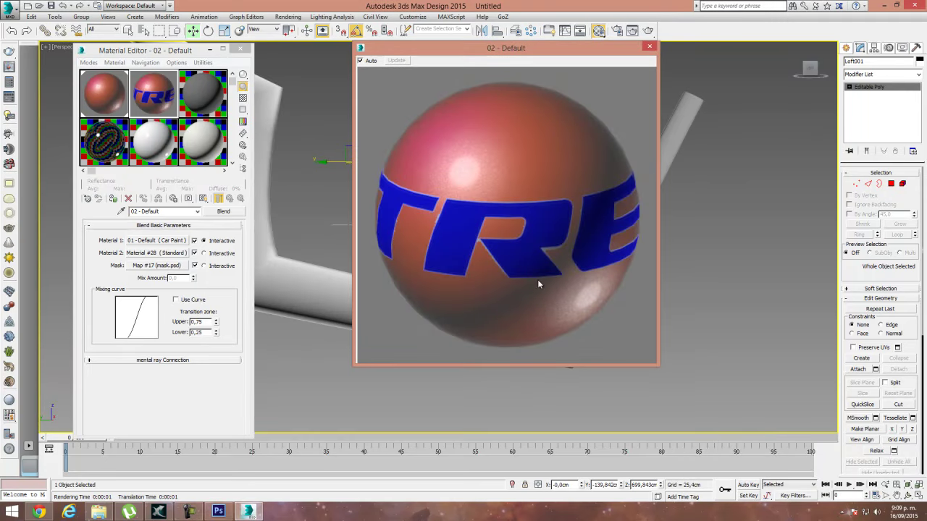
Step: Rotate the second material's sample sphere to examine the blue lettering around its surface
click(150, 99)
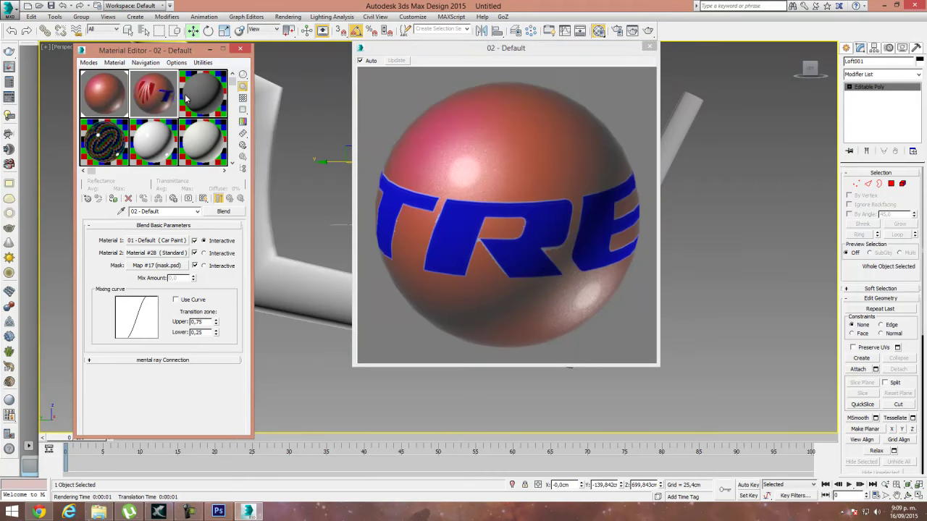
mouse_move(151, 97)
middle_down()
mouse_move(130, 94)
mouse_move(163, 95)
middle_up()
drag(163, 94, 153, 105)
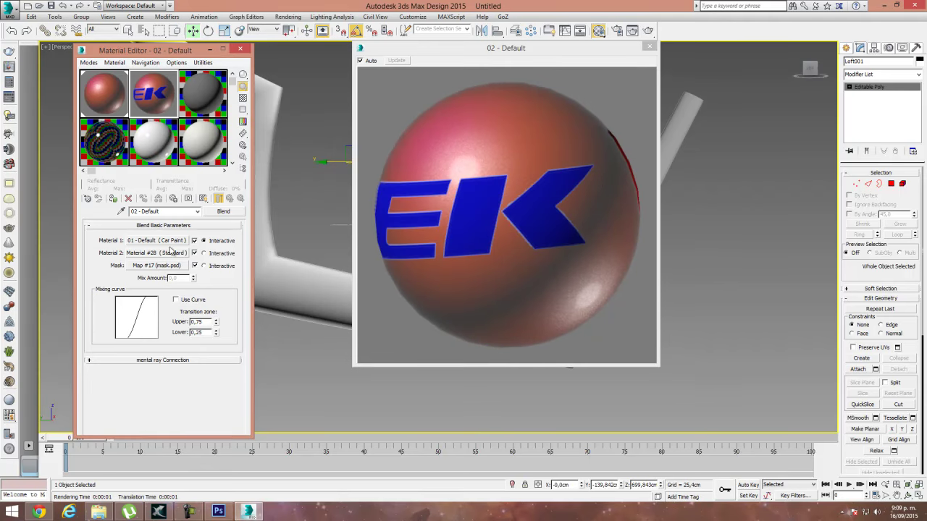
Step: Convert the third sample material to Blend, keeping the old one as sub-material, and place an instance of the car paint as Material 1
click(204, 106)
click(223, 211)
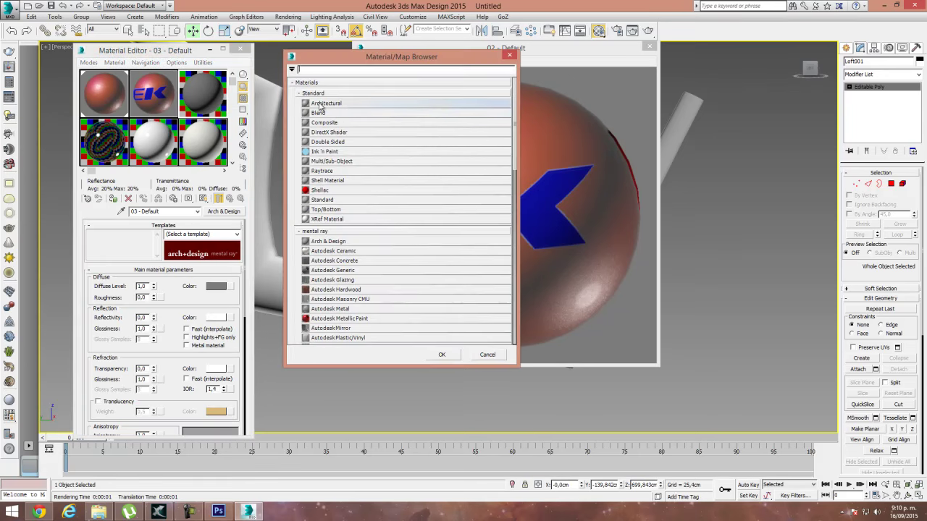
double_click(326, 113)
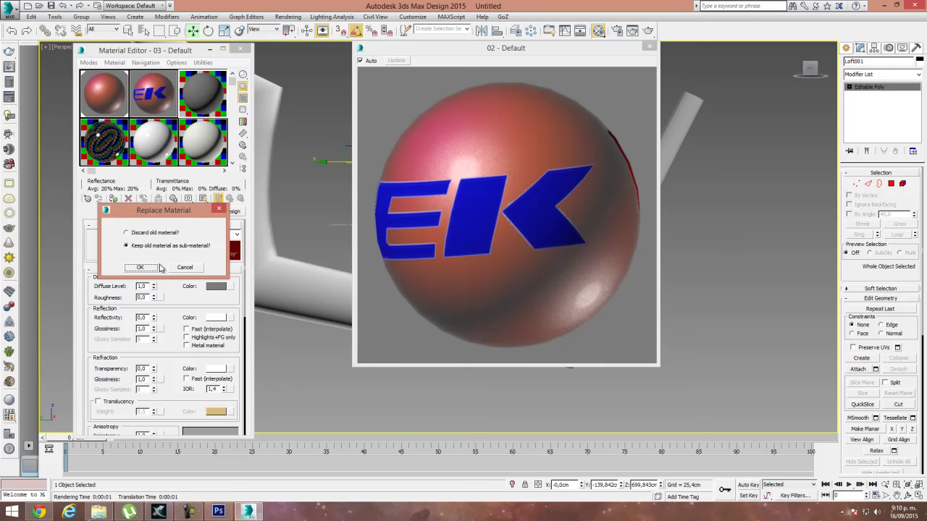
click(140, 267)
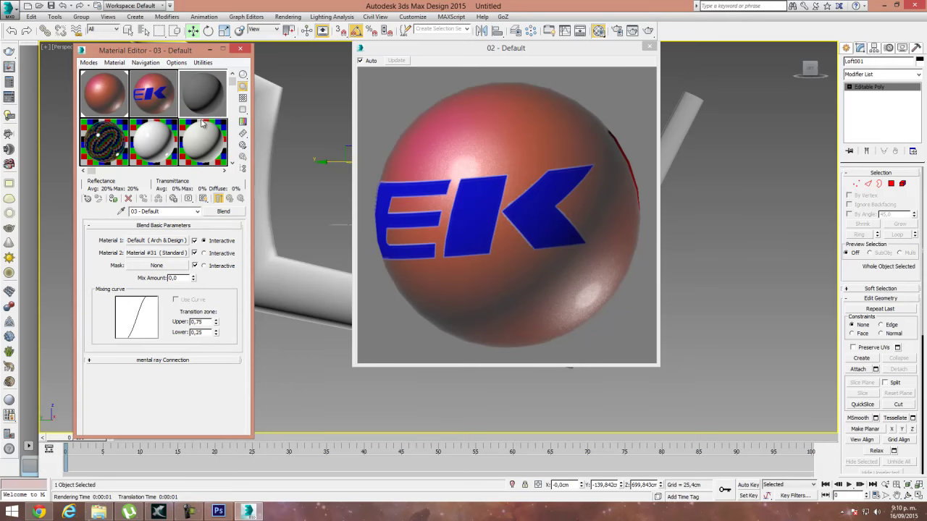
drag(99, 97, 175, 252)
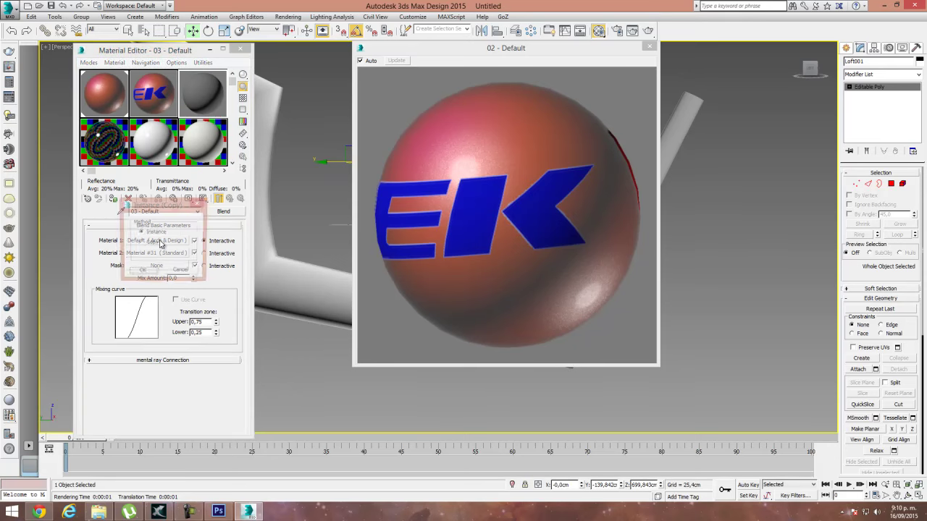
click(142, 272)
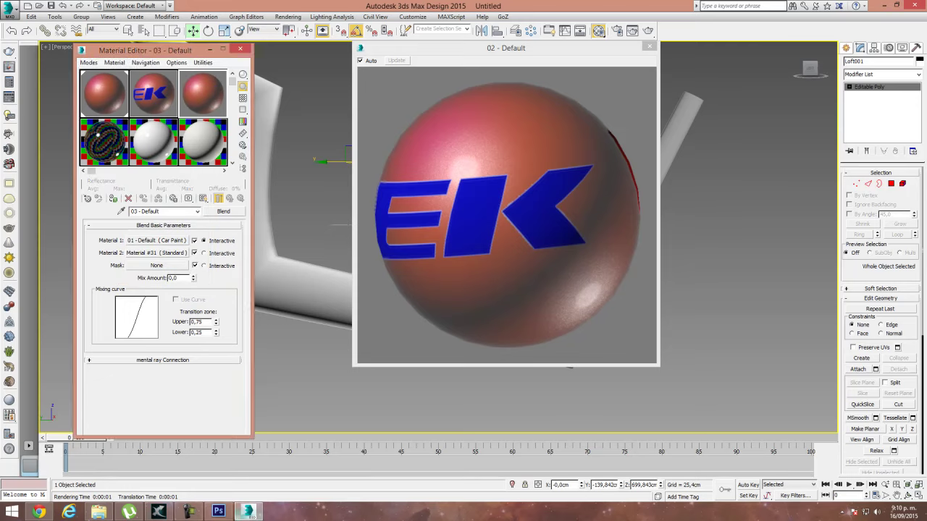
Step: Switch to Photoshop to examine the layers Capa 1, Capa 0 copia and Capa 0 of mask.psd, then return to 3ds Max
click(218, 512)
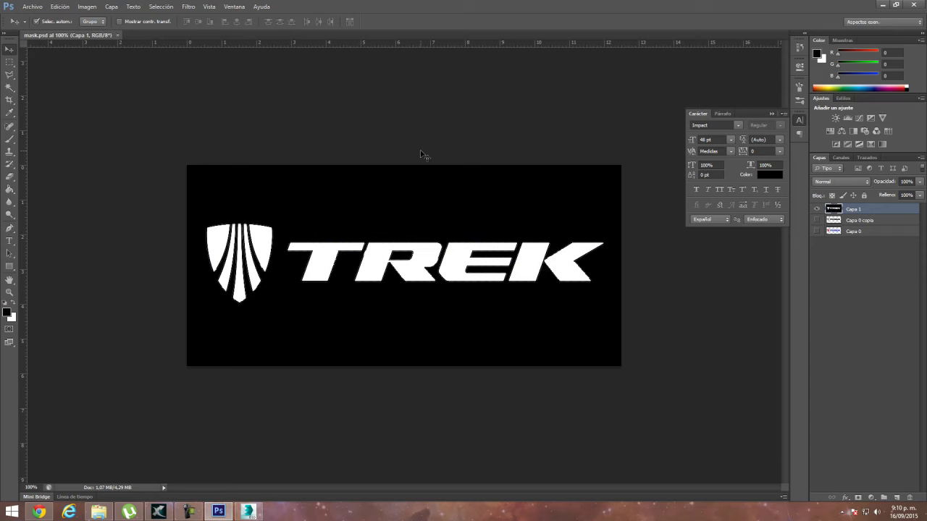
click(816, 209)
click(817, 220)
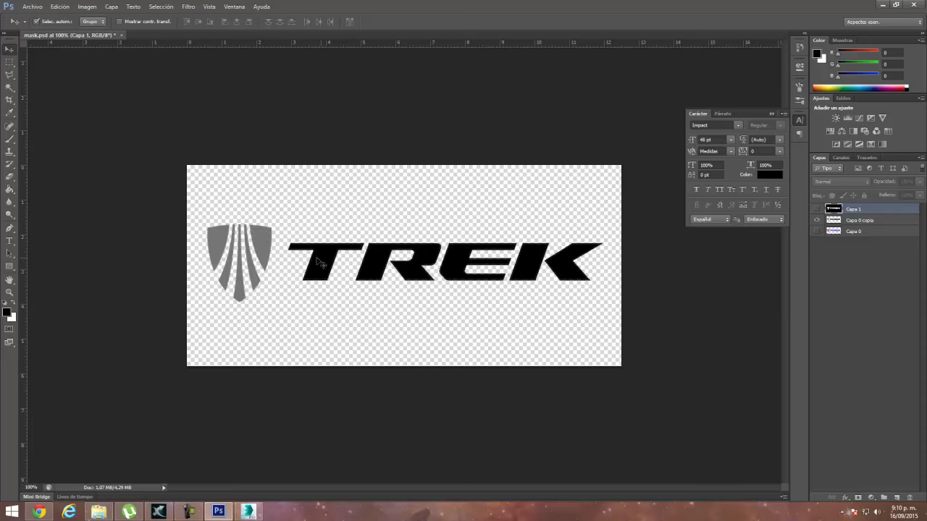
click(817, 231)
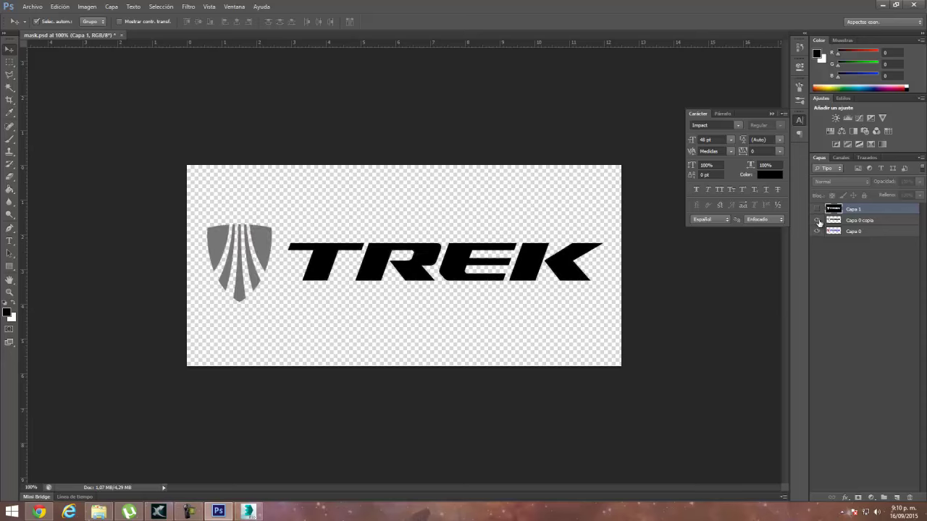
click(817, 220)
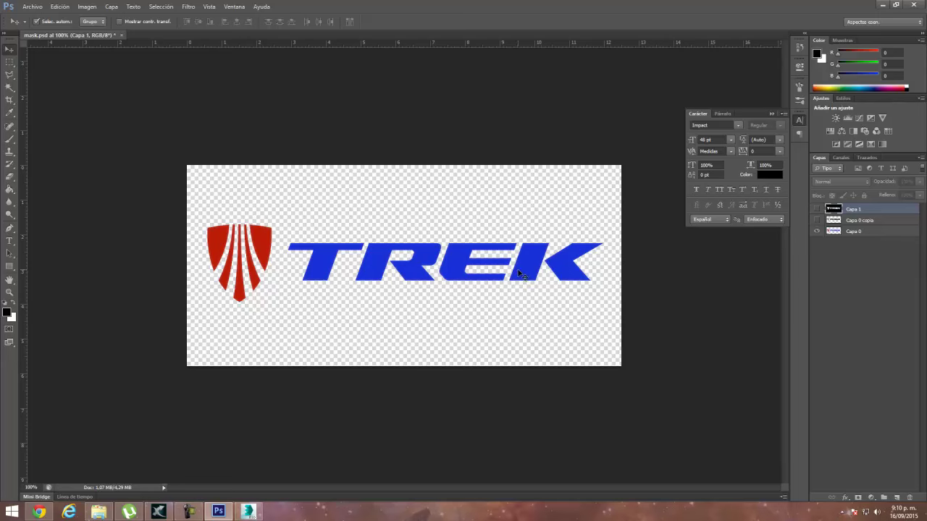
click(817, 210)
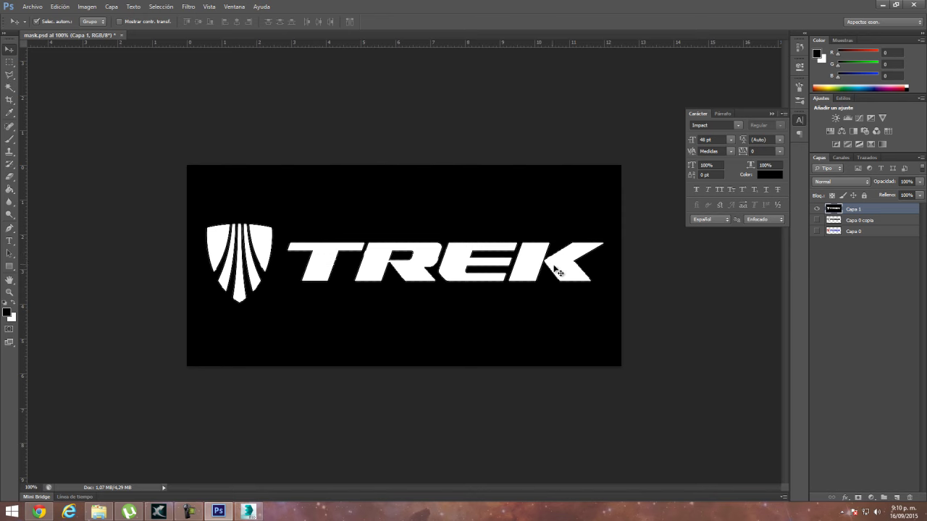
click(878, 4)
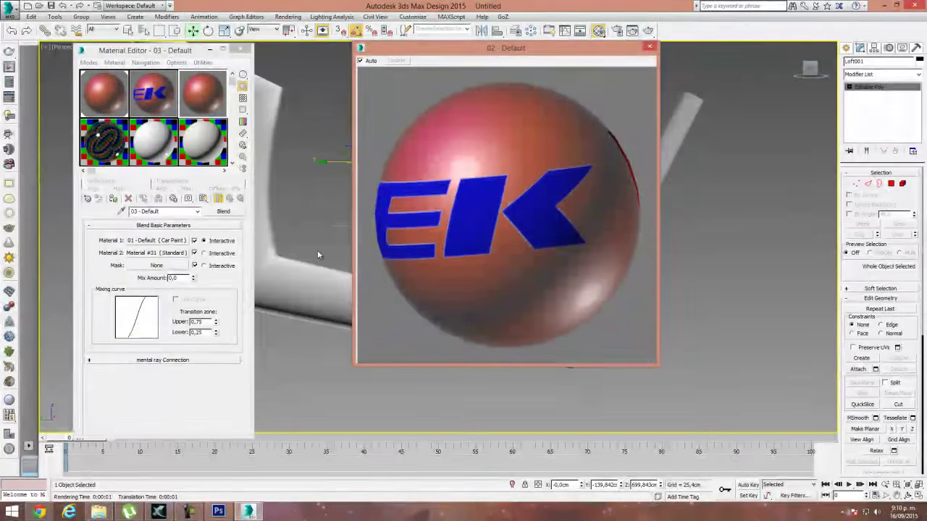
Step: Give Material 2 a diffuse bitmap from layer Capa 0 of 25-trek-logo-bicis-montana-carretera-barcelona-BN.psd, imported as an individual layer
click(649, 46)
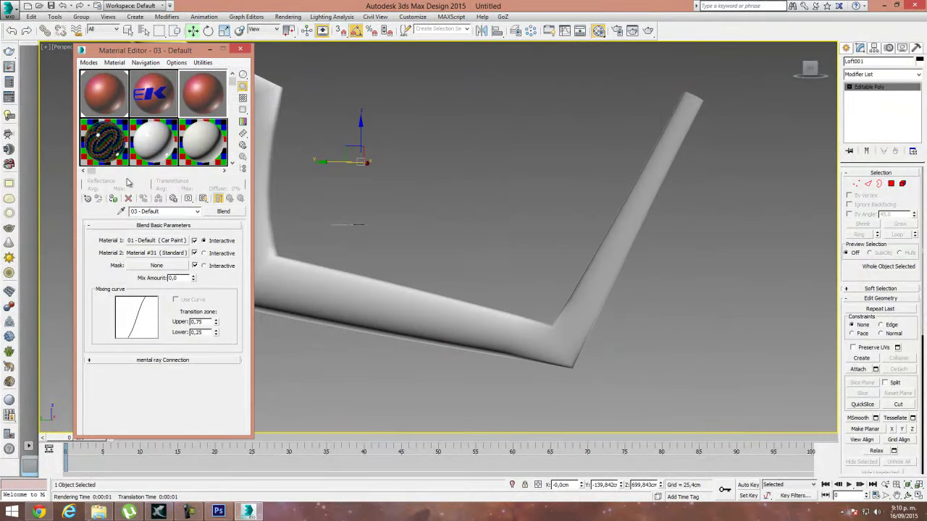
click(145, 254)
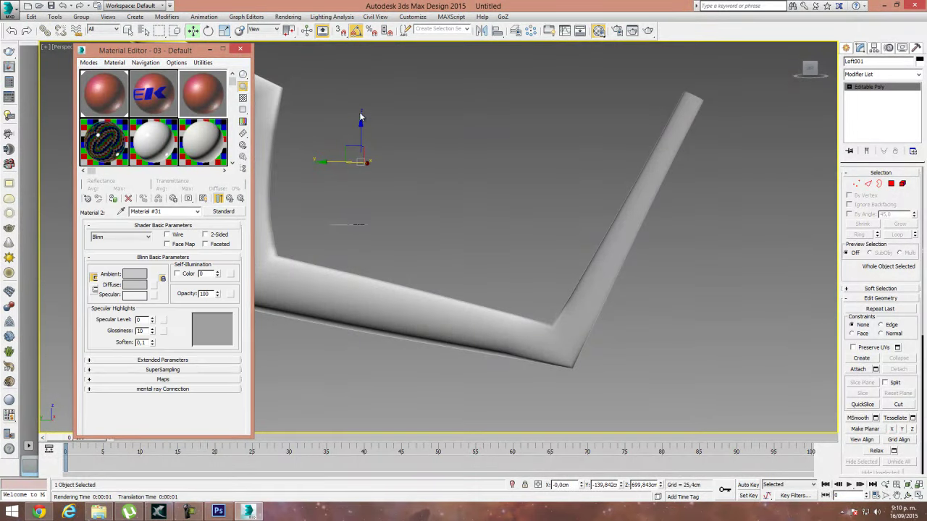
click(153, 287)
double_click(323, 104)
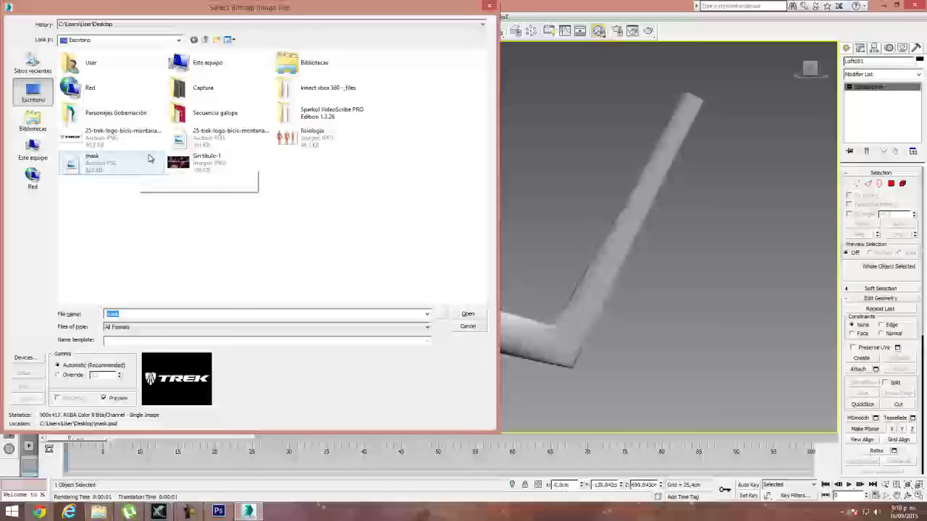
click(219, 136)
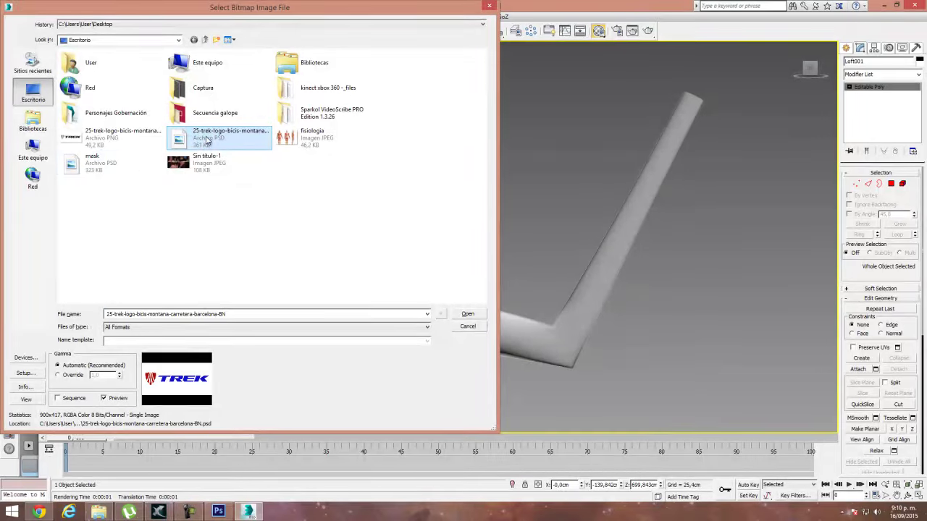
click(467, 314)
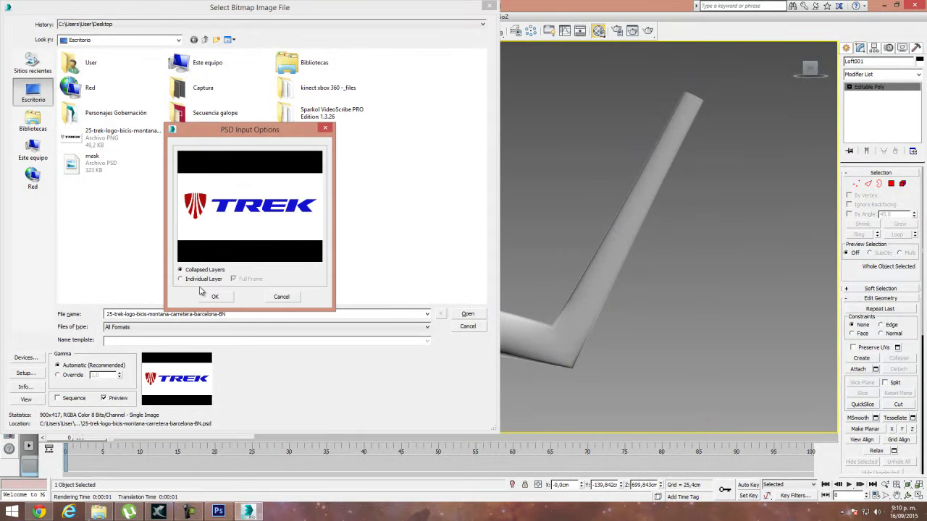
click(194, 280)
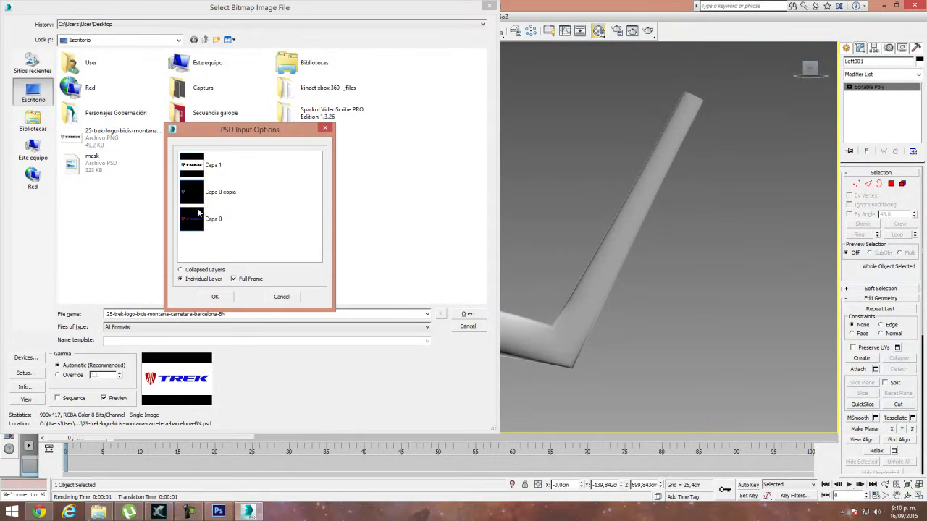
click(192, 222)
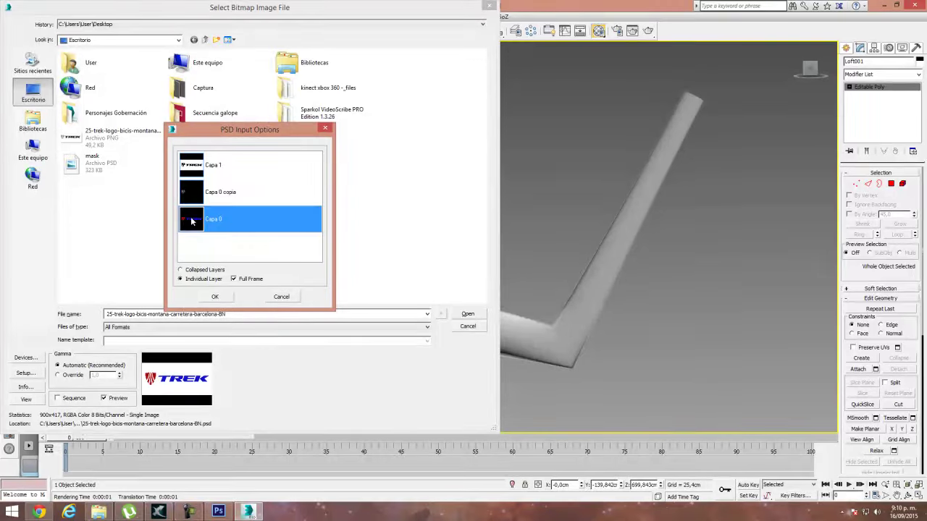
click(215, 298)
click(229, 200)
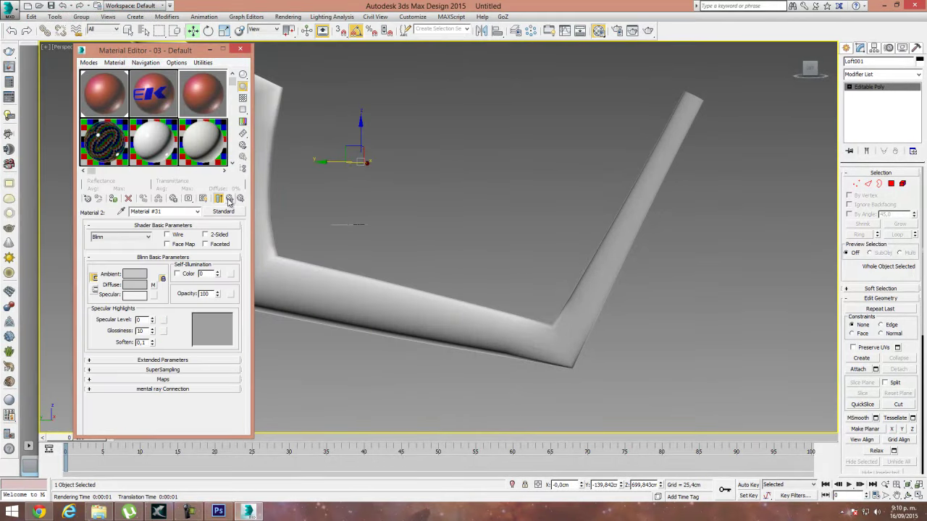
Step: Assign layer Capa 1 of mask.psd as the Blend's mask bitmap and check the result on an enlarged sample sphere
click(231, 200)
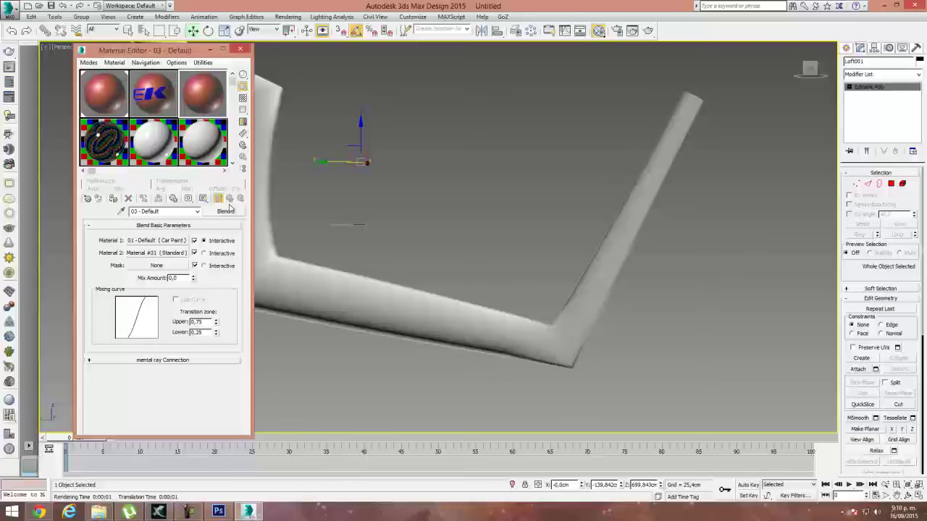
click(164, 266)
double_click(321, 104)
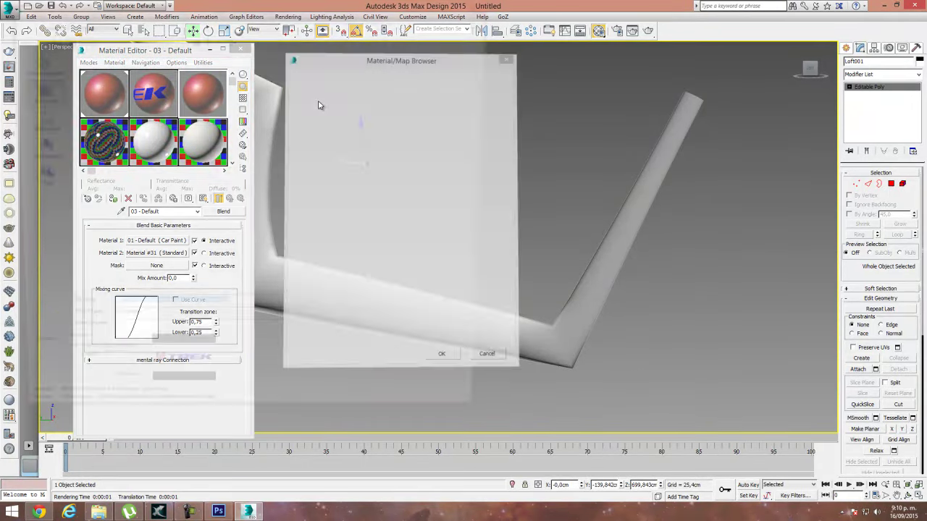
click(70, 164)
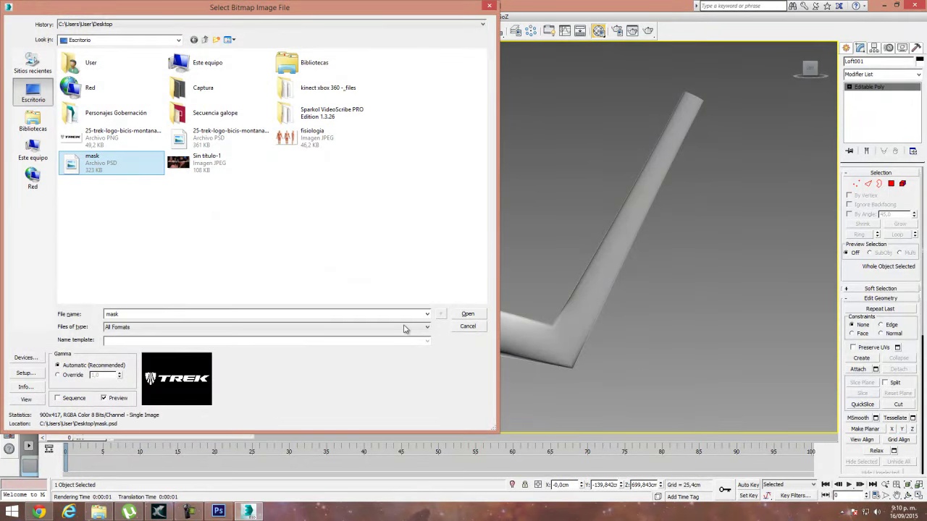
click(468, 314)
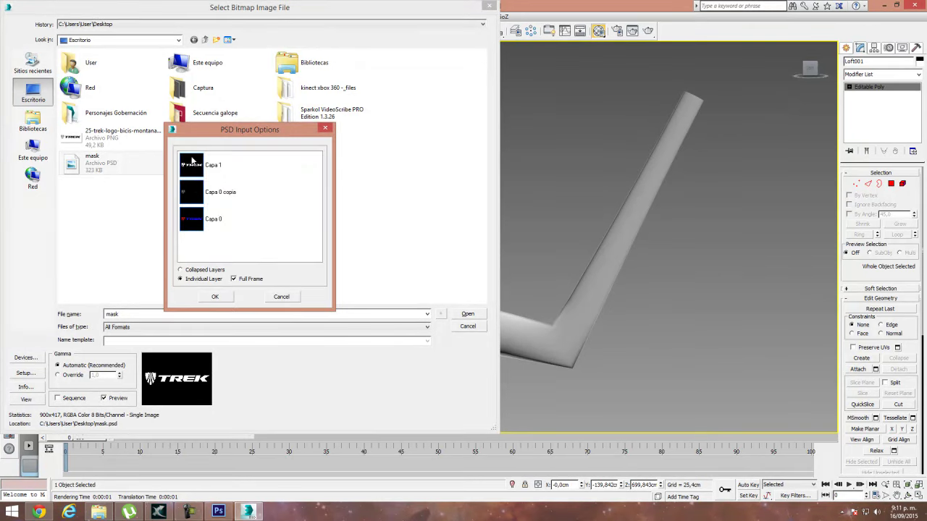
click(194, 166)
click(215, 297)
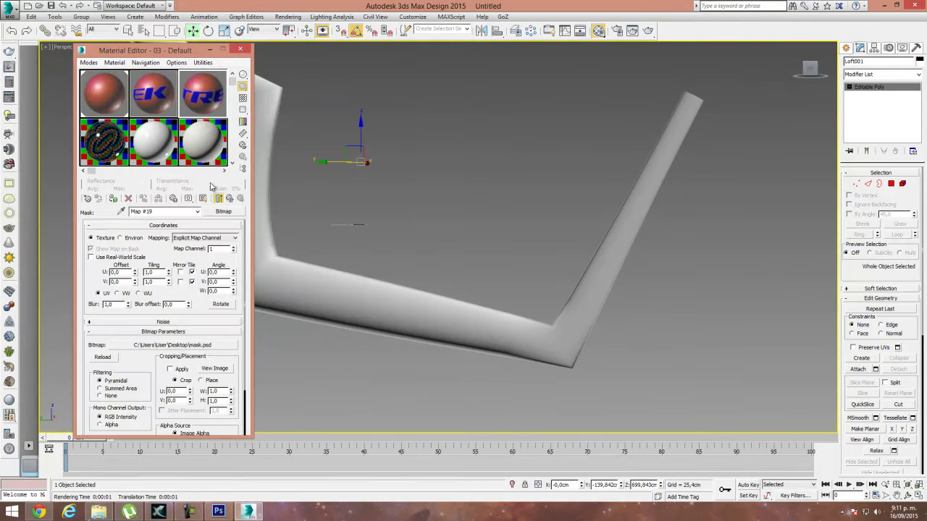
double_click(205, 109)
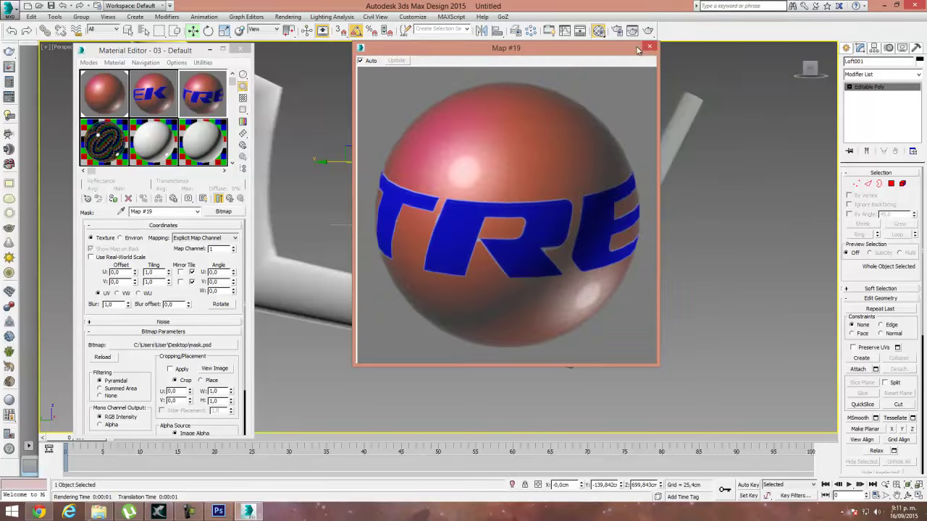
click(649, 49)
Step: Select the polygons around the middle section of the tube's lower sloping segment
middle_drag(411, 312, 566, 300)
alt+middle_drag(456, 309, 478, 288)
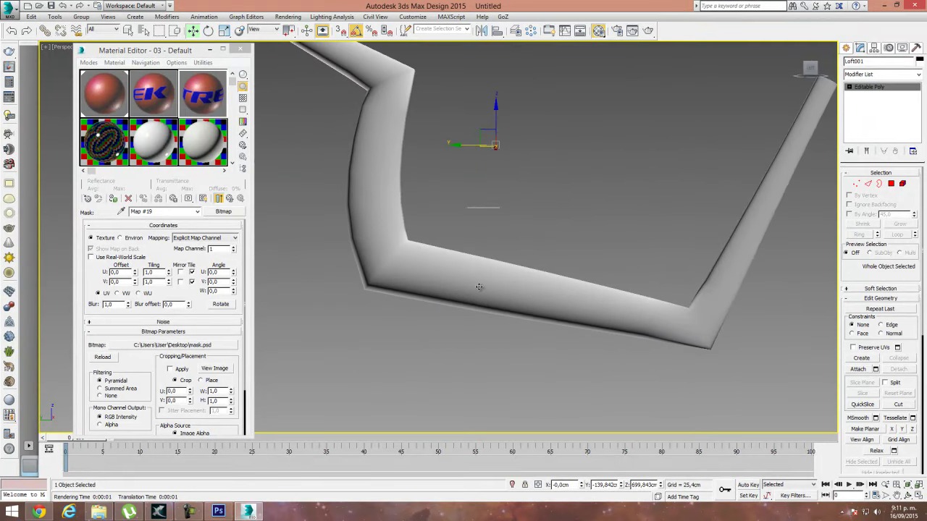
click(891, 183)
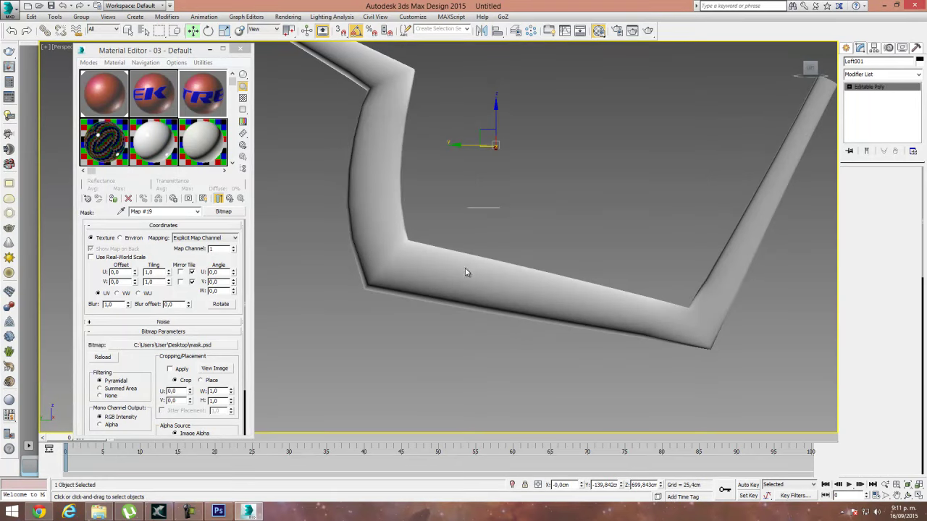
drag(453, 224, 598, 367)
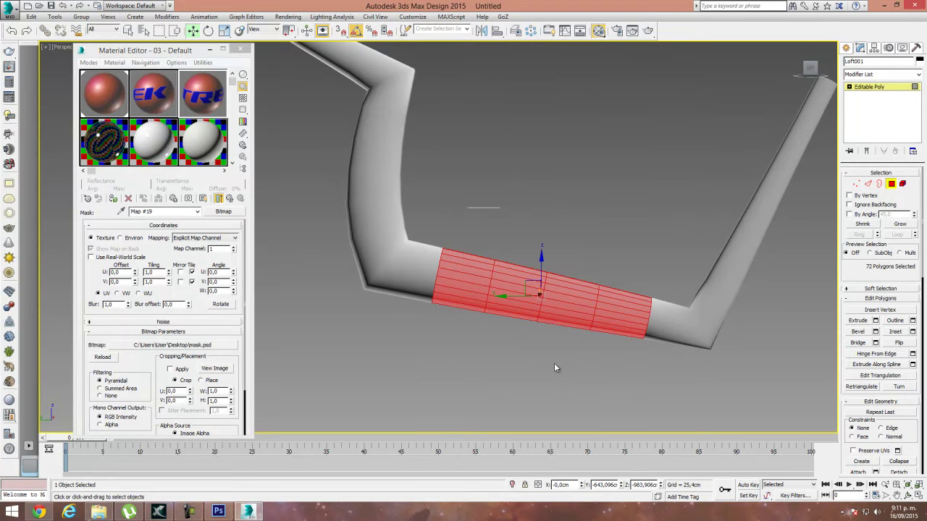
Step: Deselect the four polygons along the upper side of the selected tube section
alt+middle_drag(528, 354, 500, 248)
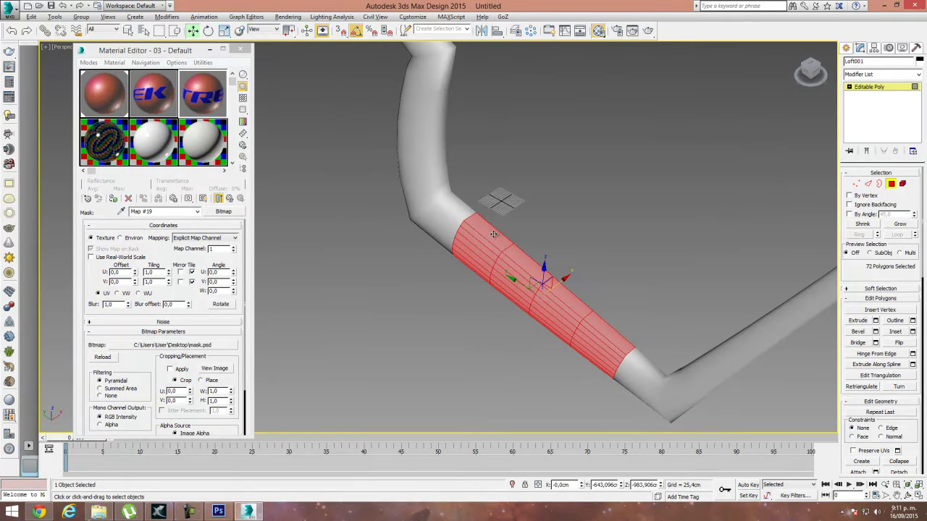
alt+click(493, 233)
alt+click(533, 269)
alt+click(577, 305)
alt+click(602, 331)
Step: Deselect the four polygons along the underside of the tube section, undoing the accidental deselection of other polygons
alt+middle_drag(468, 358, 514, 244)
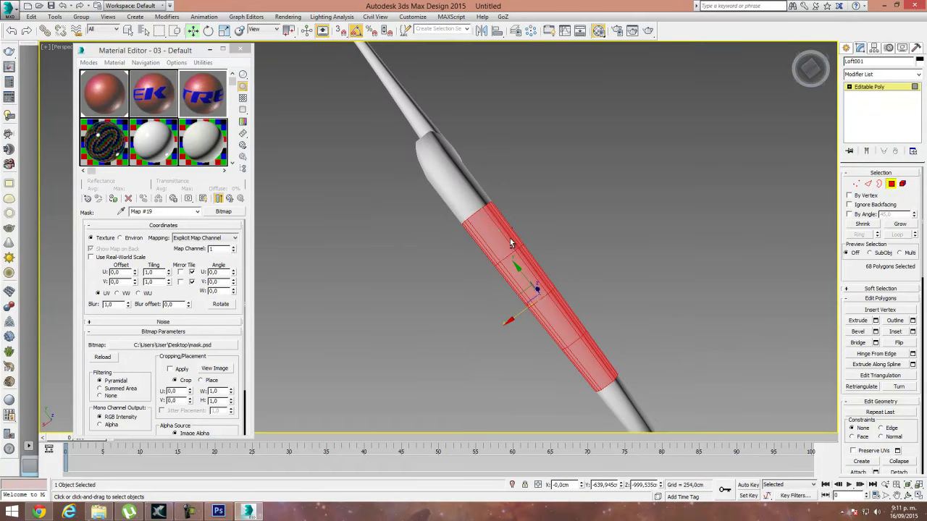
alt+click(496, 233)
alt+click(515, 270)
alt+click(553, 315)
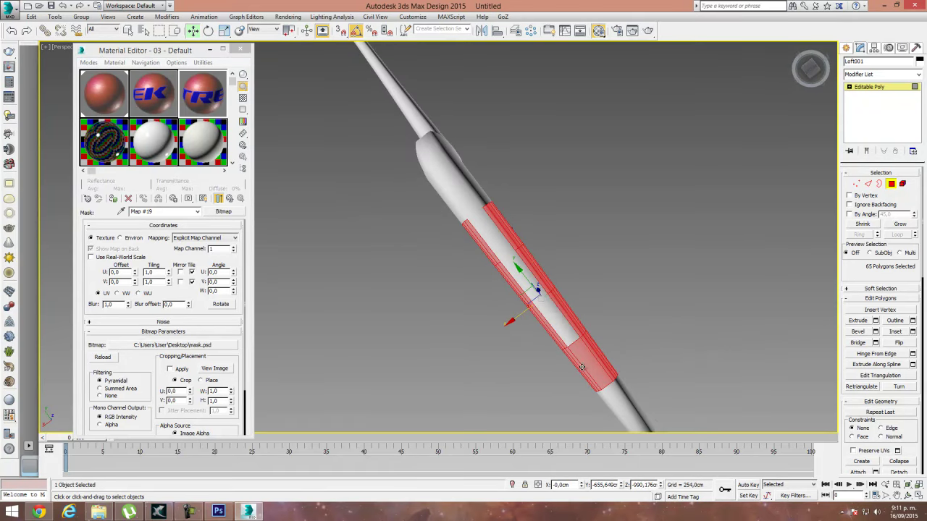
alt+click(583, 365)
alt+drag(590, 249, 522, 333)
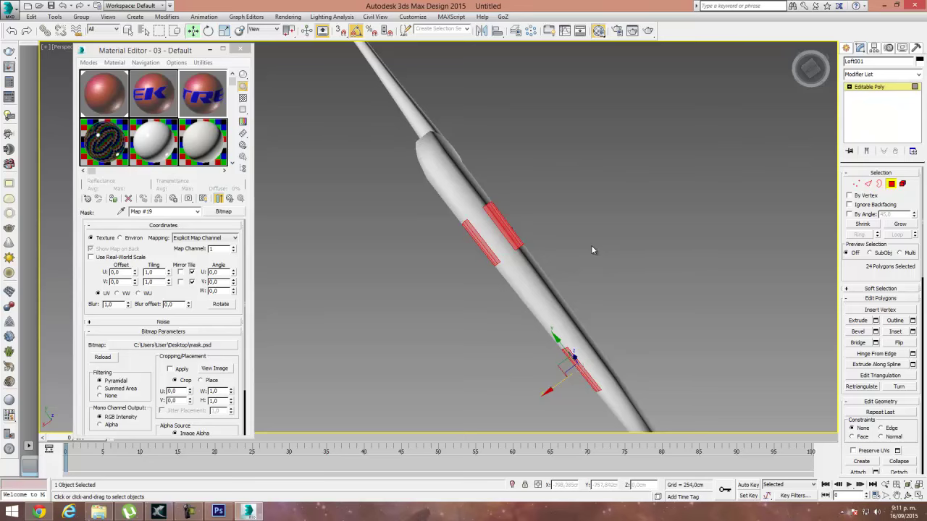
key(ctrl+z)
alt+middle_drag(644, 239, 589, 315)
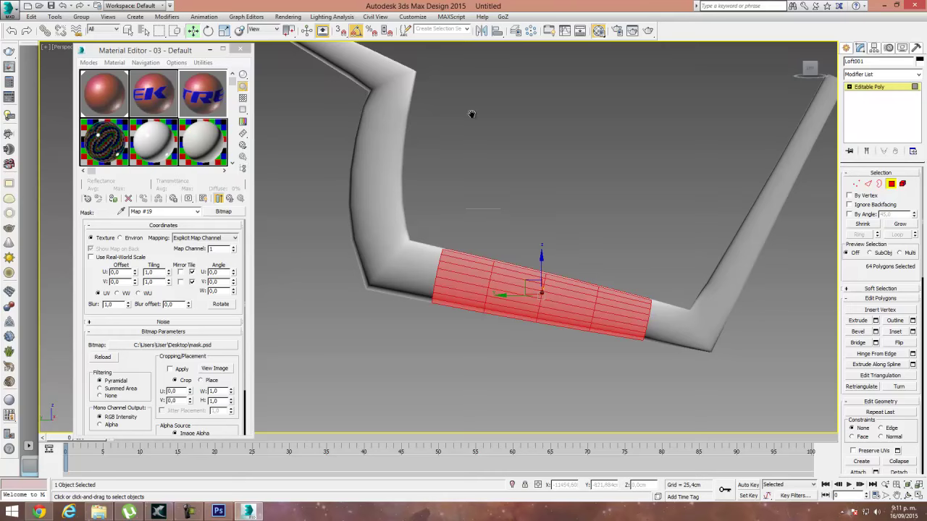
Step: Apply the third sample material, 03 - Default, to the selected polygons and add a UVW Map modifier
drag(192, 98, 525, 287)
click(917, 75)
click(918, 76)
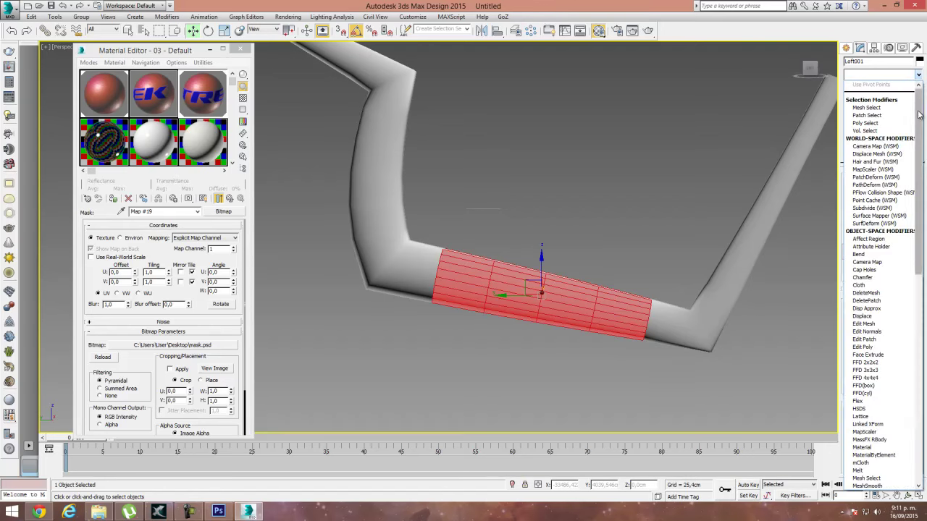
scroll(877, 326, down, 10)
click(874, 402)
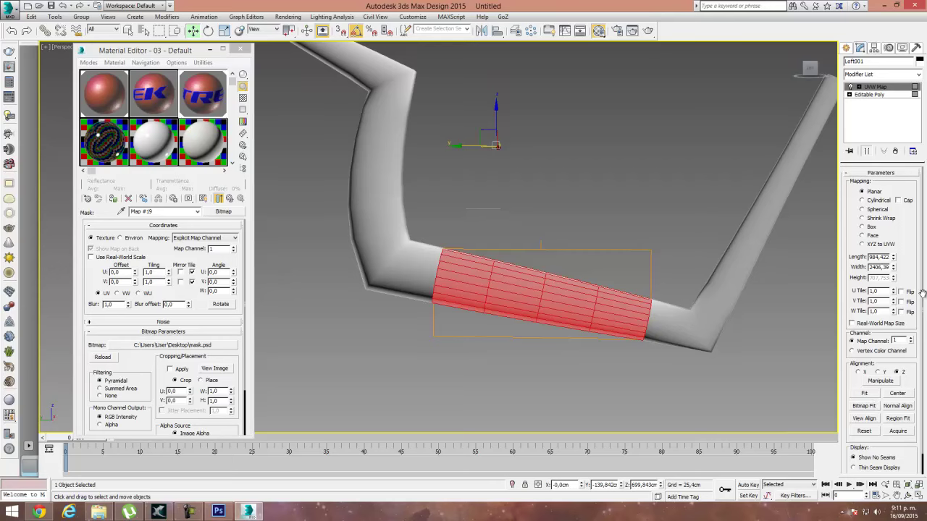
Step: Rotate the planar UVW Map gizmo to follow the slope of the selected tube section
click(208, 31)
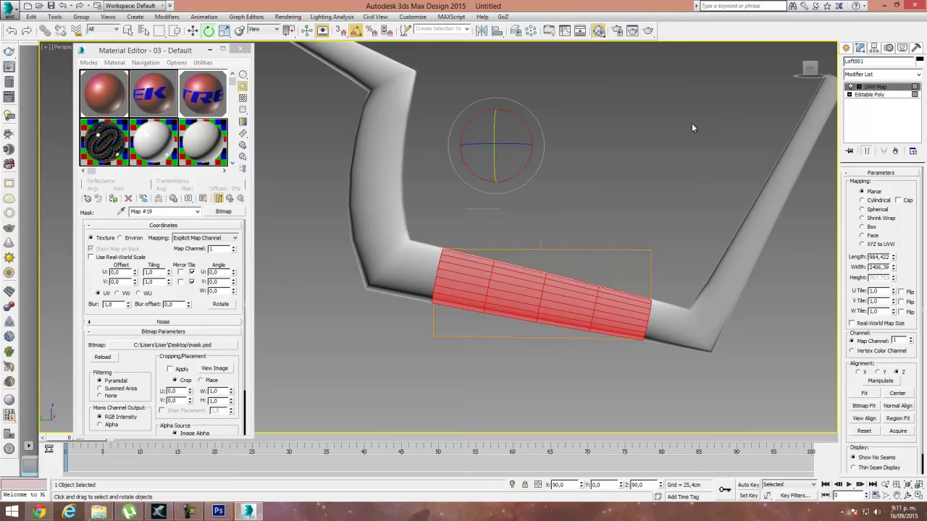
click(859, 87)
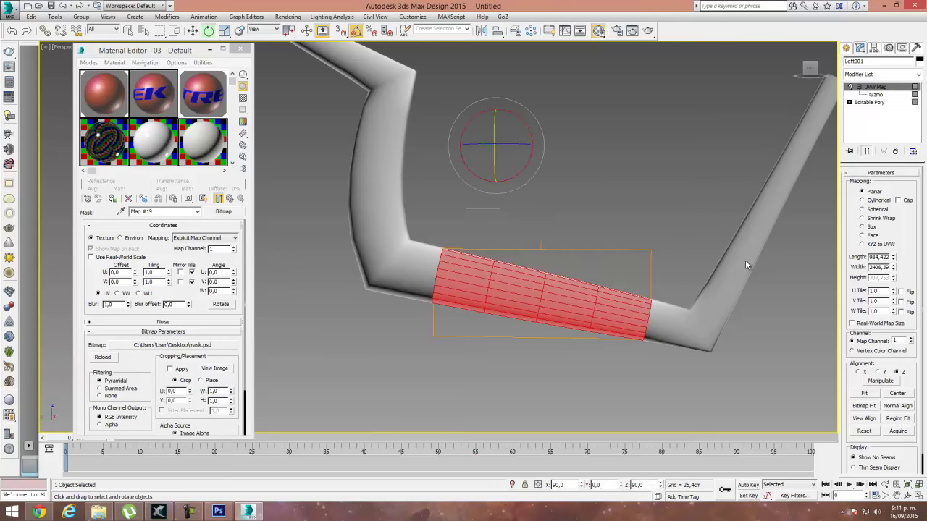
click(877, 94)
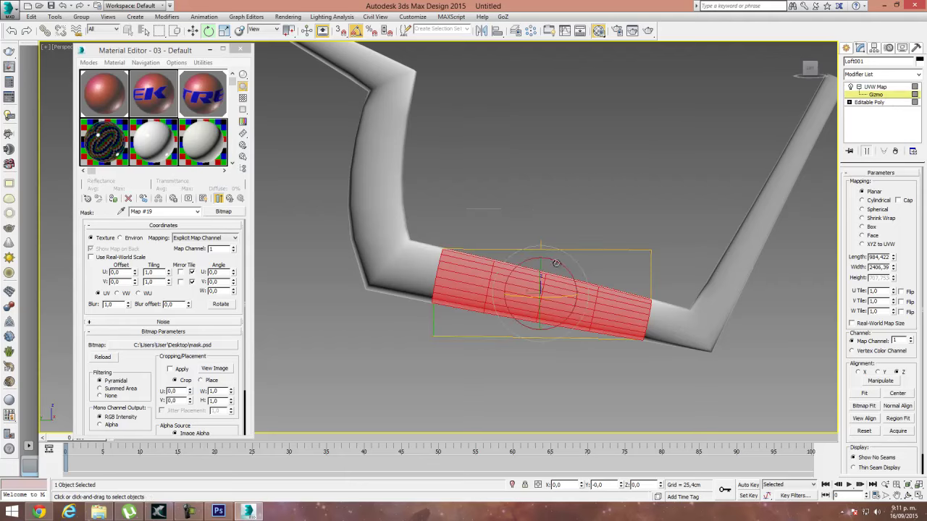
drag(556, 265, 562, 265)
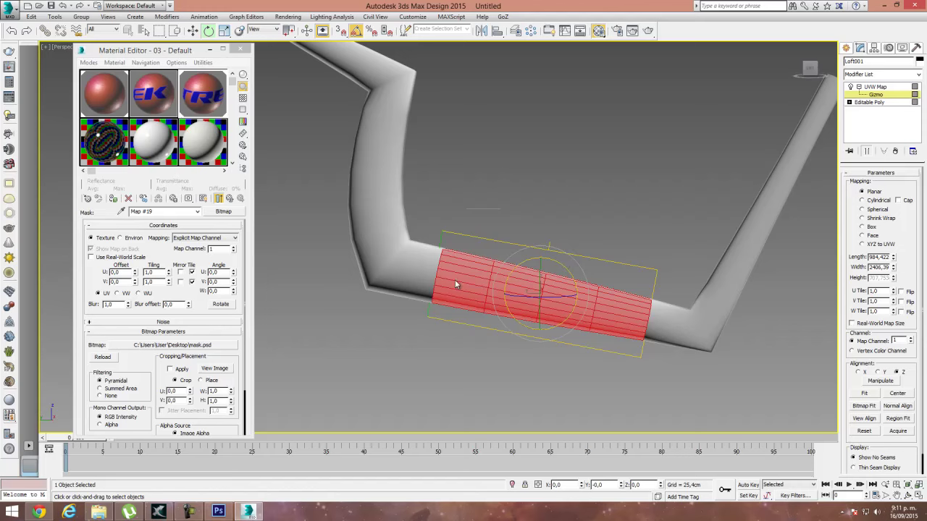
key(w)
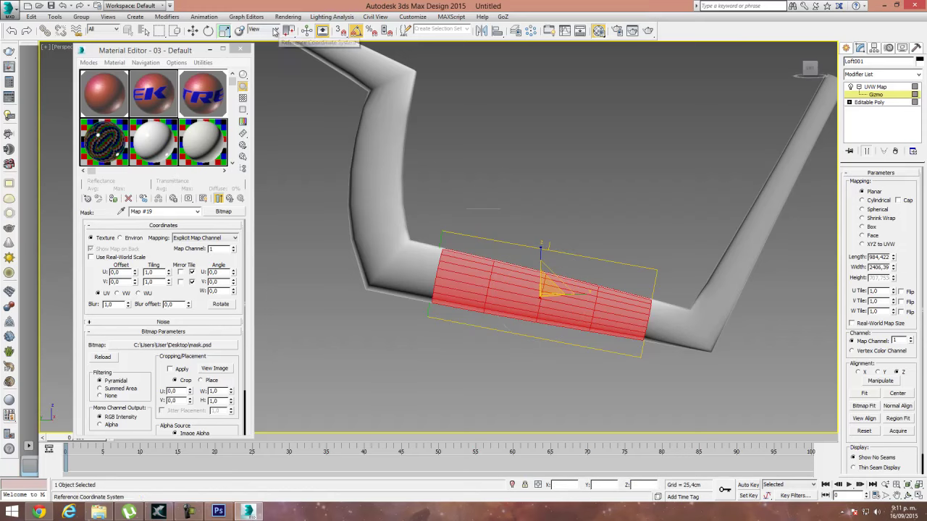
Step: Scale the UVW Map gizmo along its local Y axis to about 66% so it fits the tube section's height
click(264, 29)
click(257, 62)
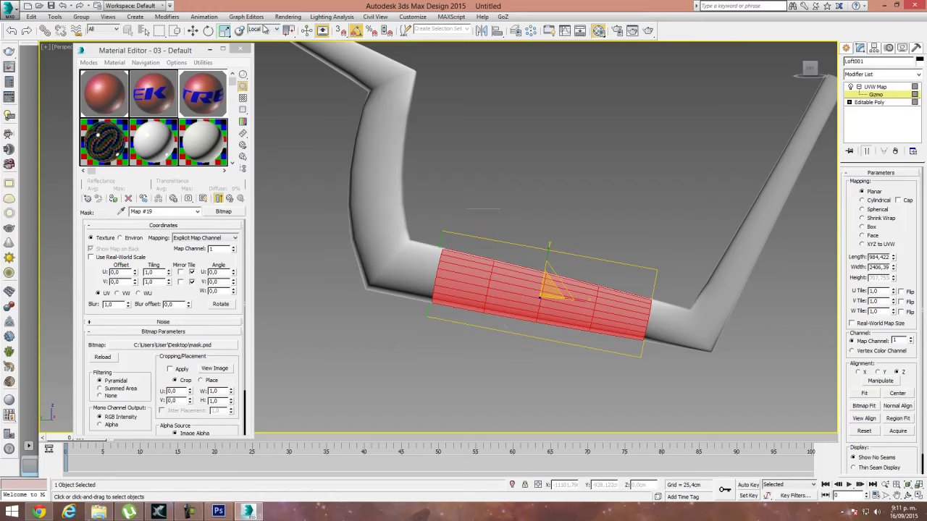
drag(547, 249, 548, 269)
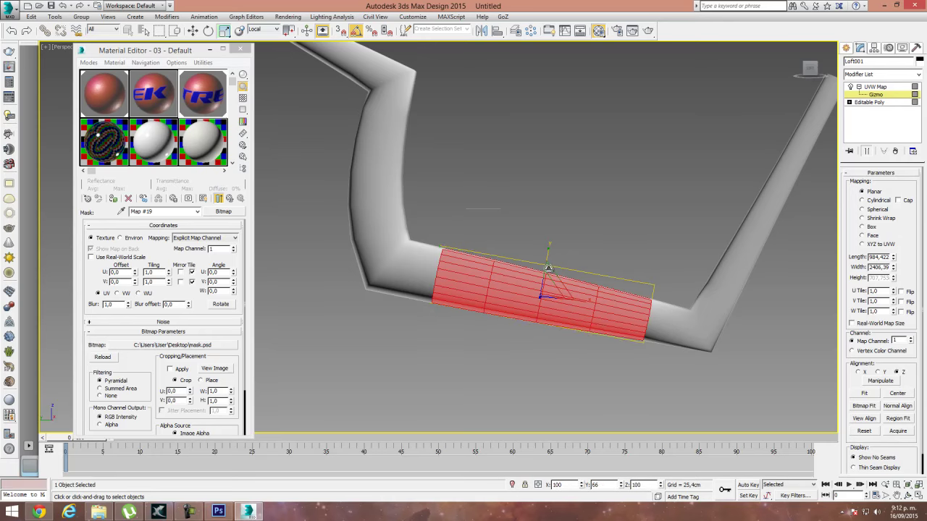
Step: Move the UVW Map gizmo slightly down along its local Y axis to centre it on the selected tube section
key(w)
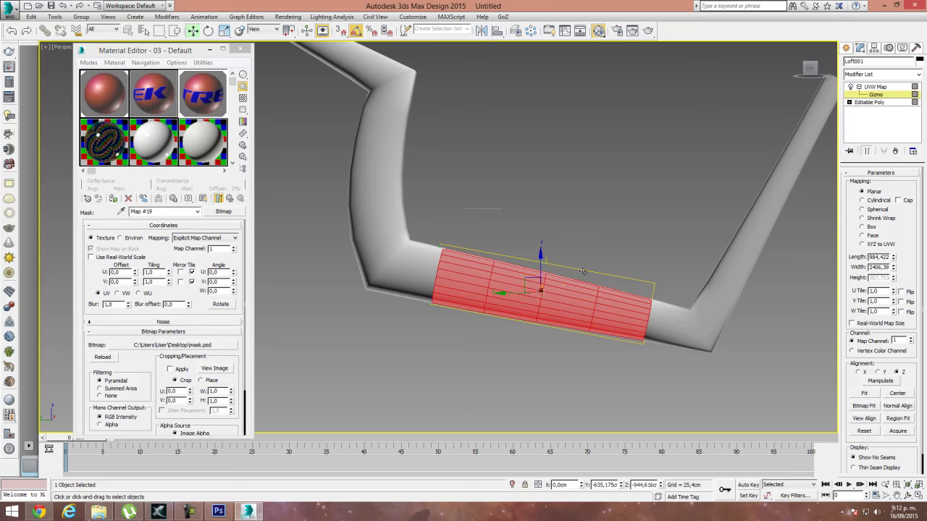
click(259, 32)
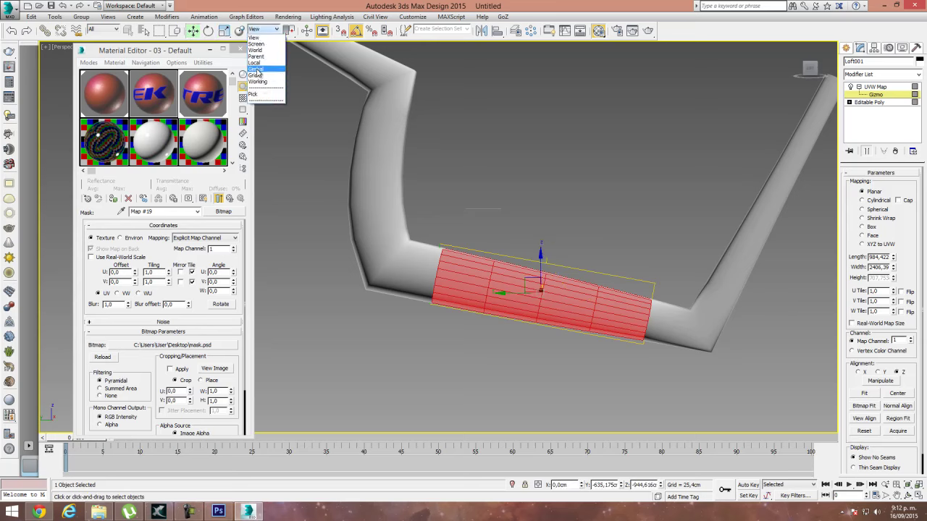
click(260, 68)
drag(548, 256, 547, 259)
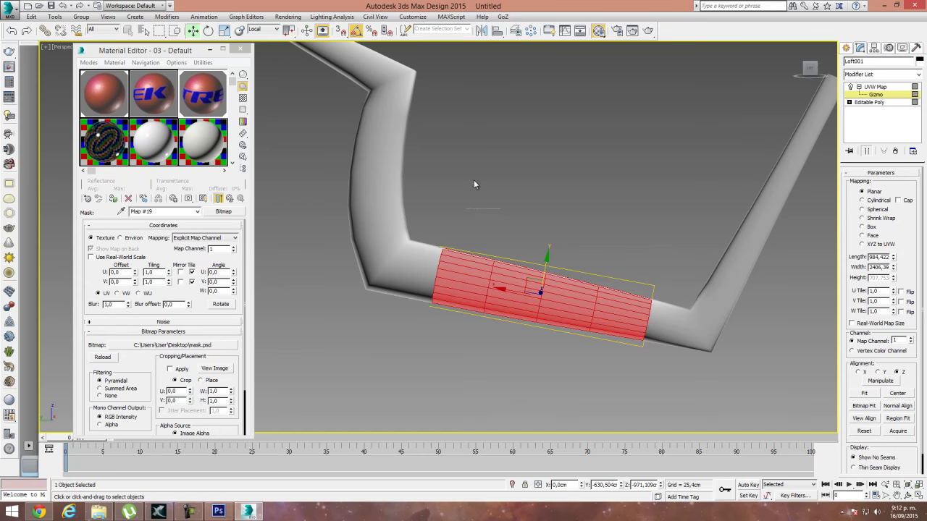
Step: Render the perspective view of the tube and move the render window clear of the selected section
alt+middle_drag(604, 300, 506, 311)
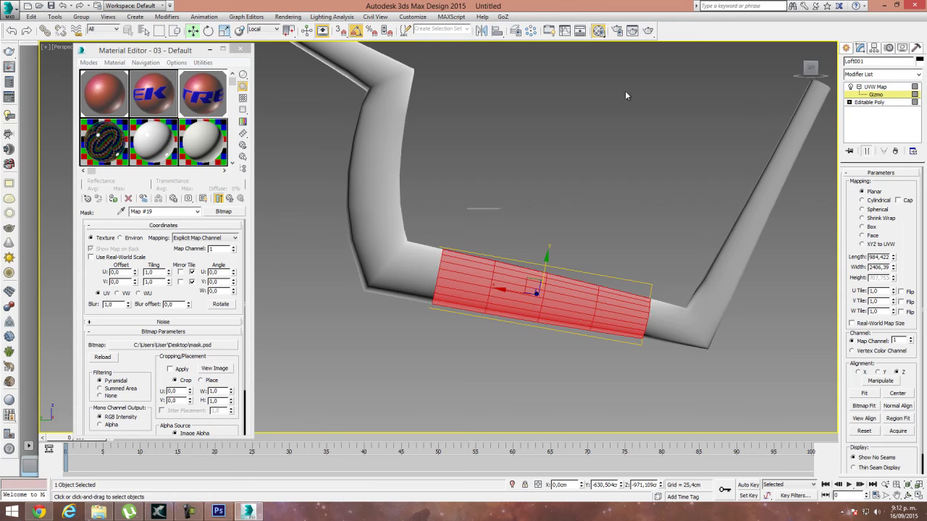
click(650, 32)
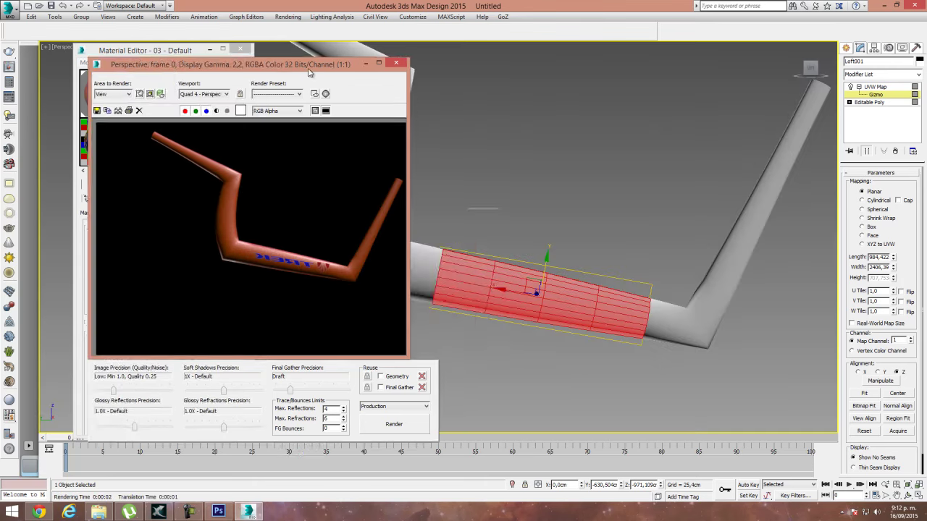
drag(293, 70, 390, 87)
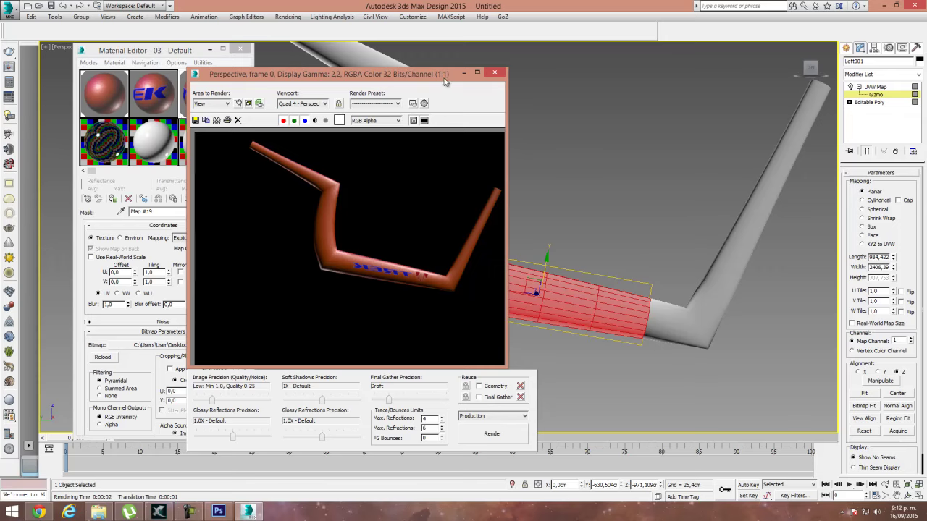
drag(447, 74, 275, 67)
Step: Render the selected tube section close up from its opposite side to check the lettering
middle_drag(529, 310, 558, 312)
alt+middle_drag(519, 334, 654, 307)
scroll(637, 313, up, 3)
click(328, 432)
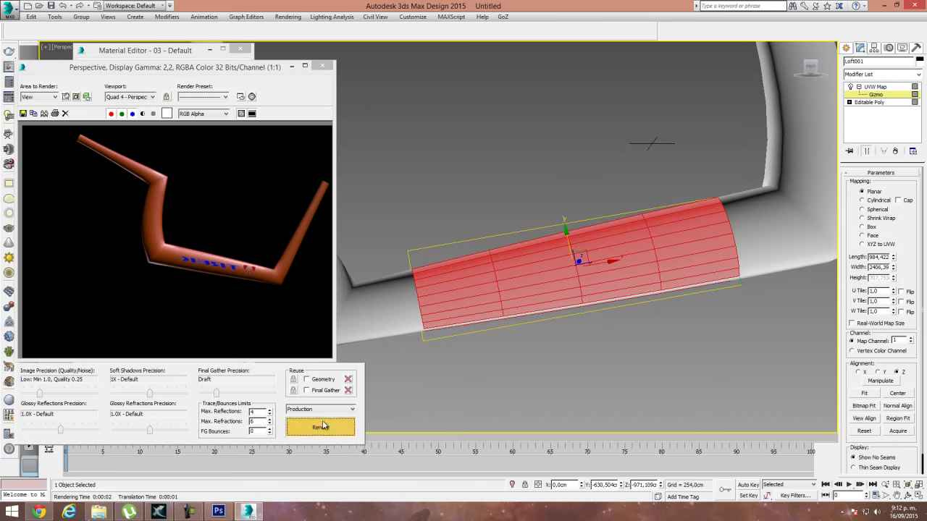